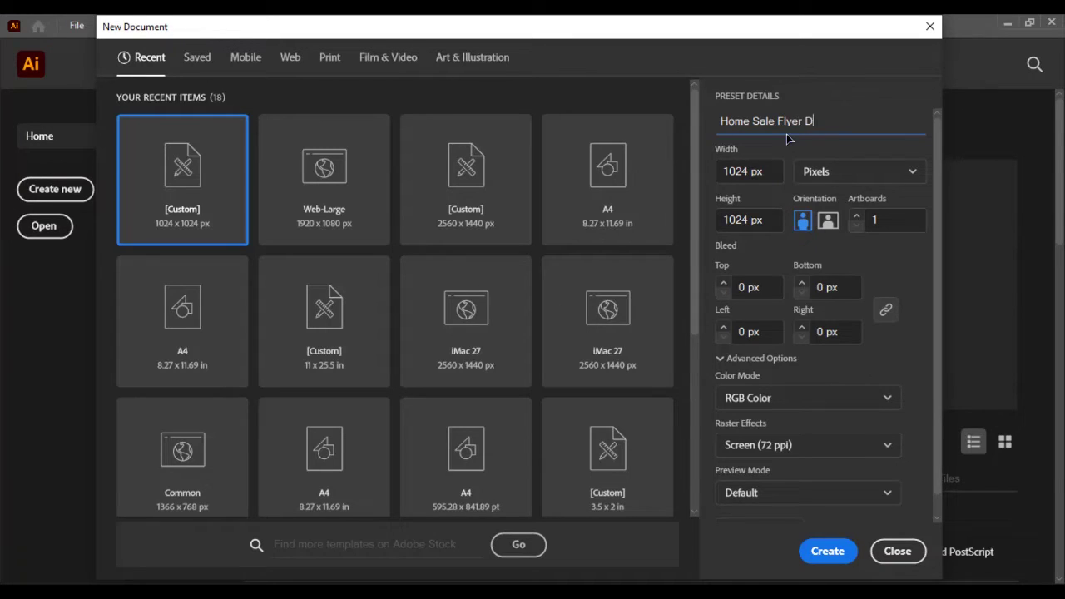
Create an A4 document named "Home Sale Flyer Design", 8.27 x 11.69 in, in CMYK color mode
text(esign)
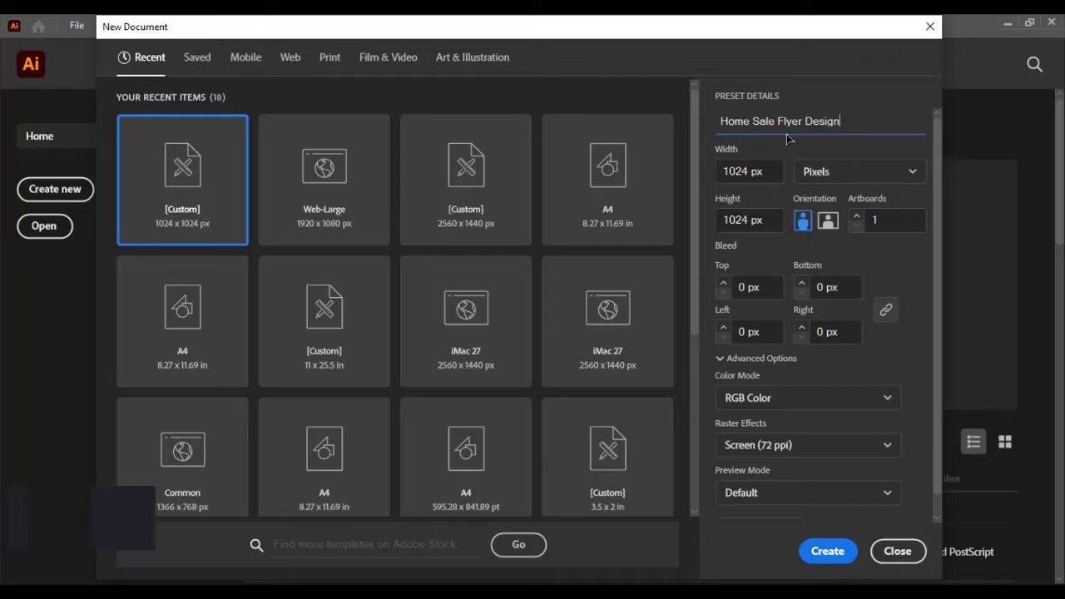
click(764, 171)
triple_click(763, 171)
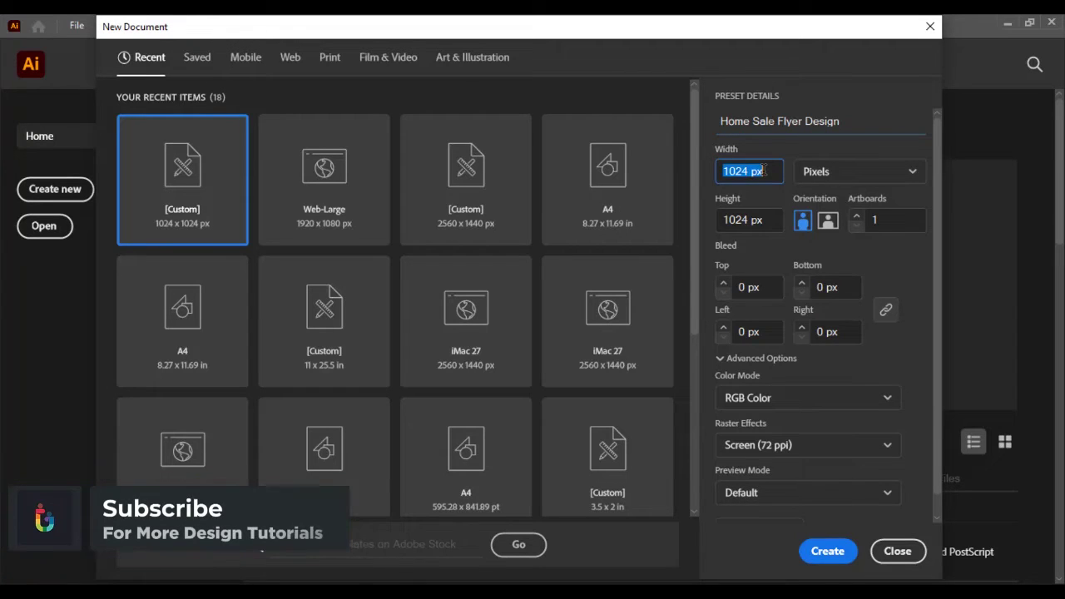
click(648, 232)
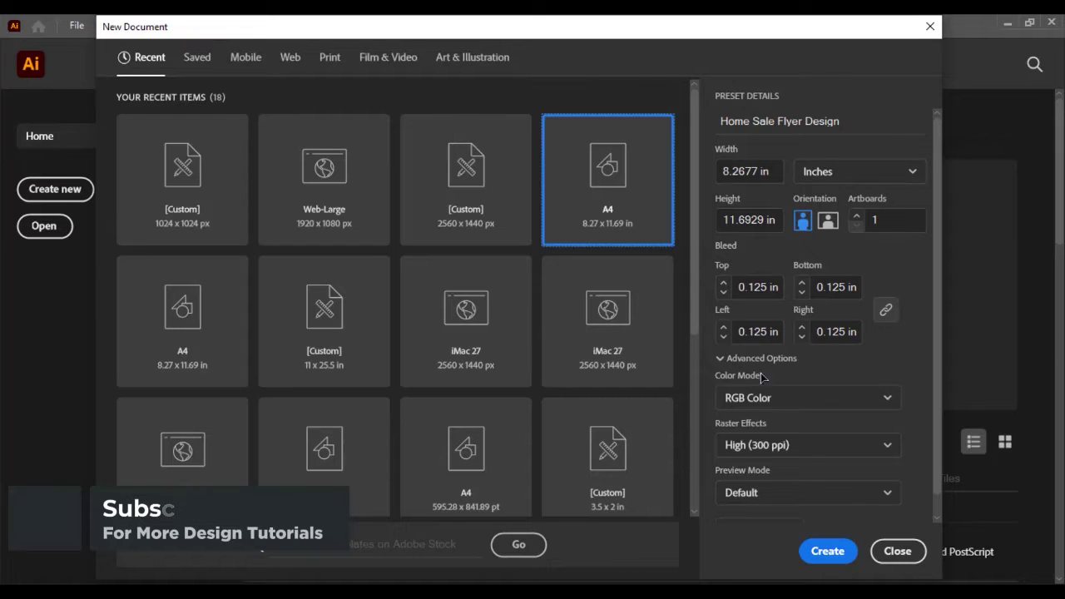
click(771, 403)
click(743, 450)
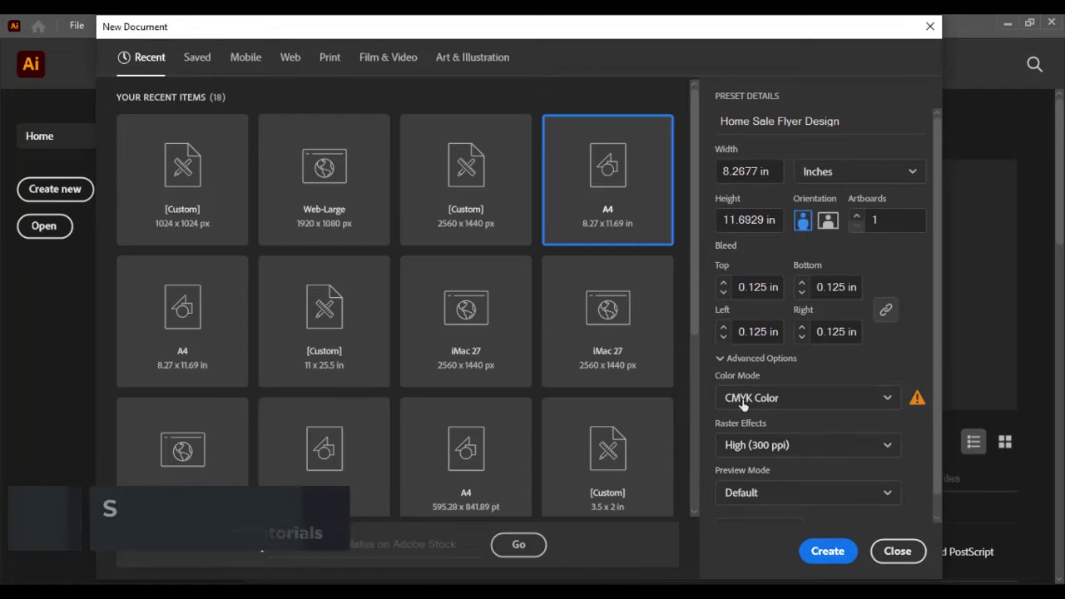
click(827, 551)
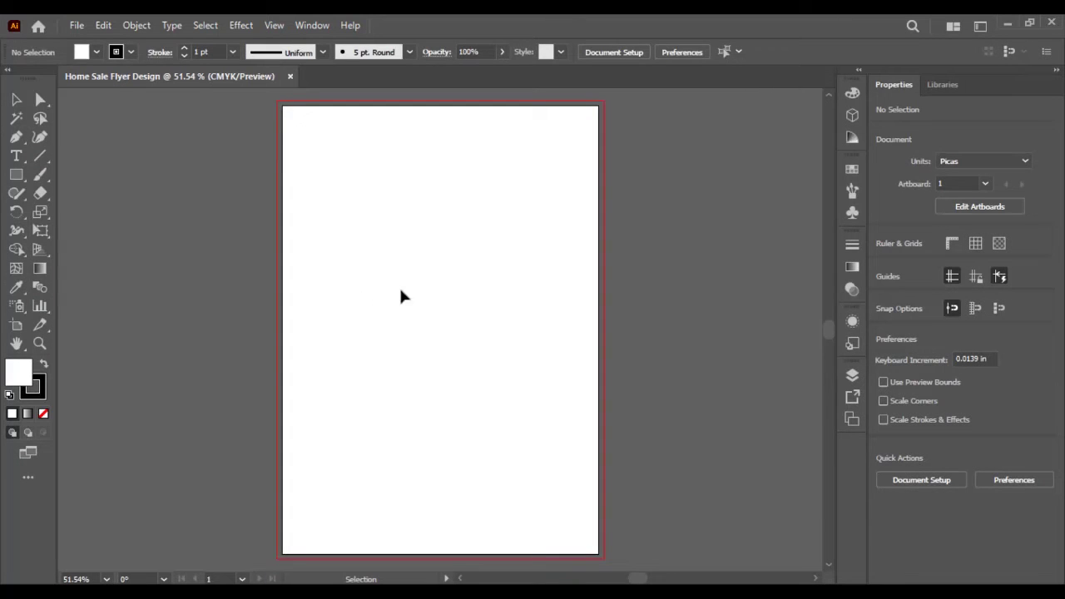
Draw a white rectangle about 8.52 x 11.94 in covering the artboard out to the bleed edges, with no stroke
click(16, 175)
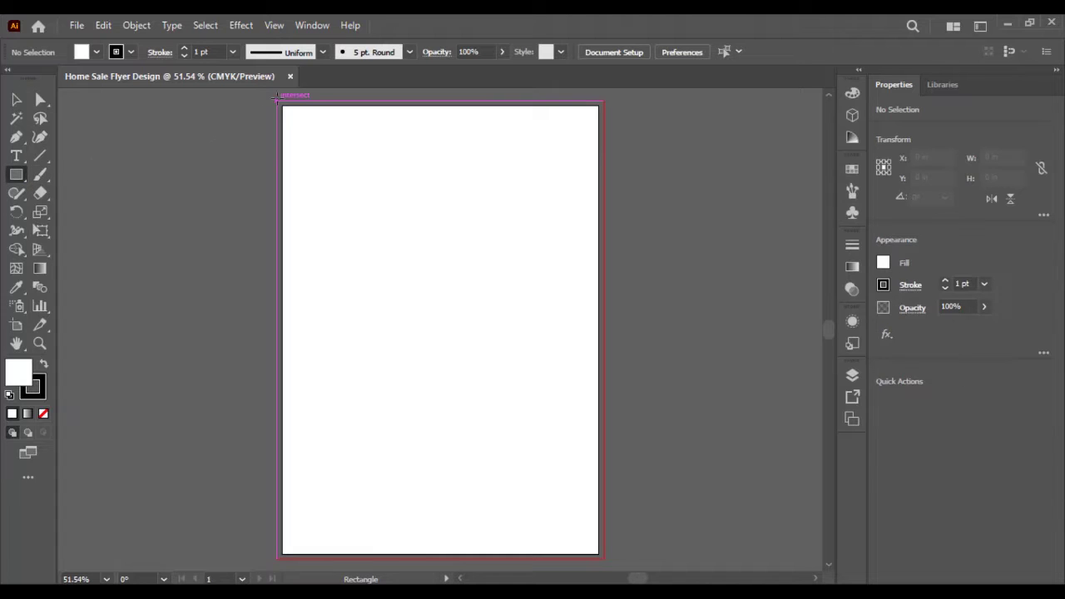
drag(276, 100, 604, 557)
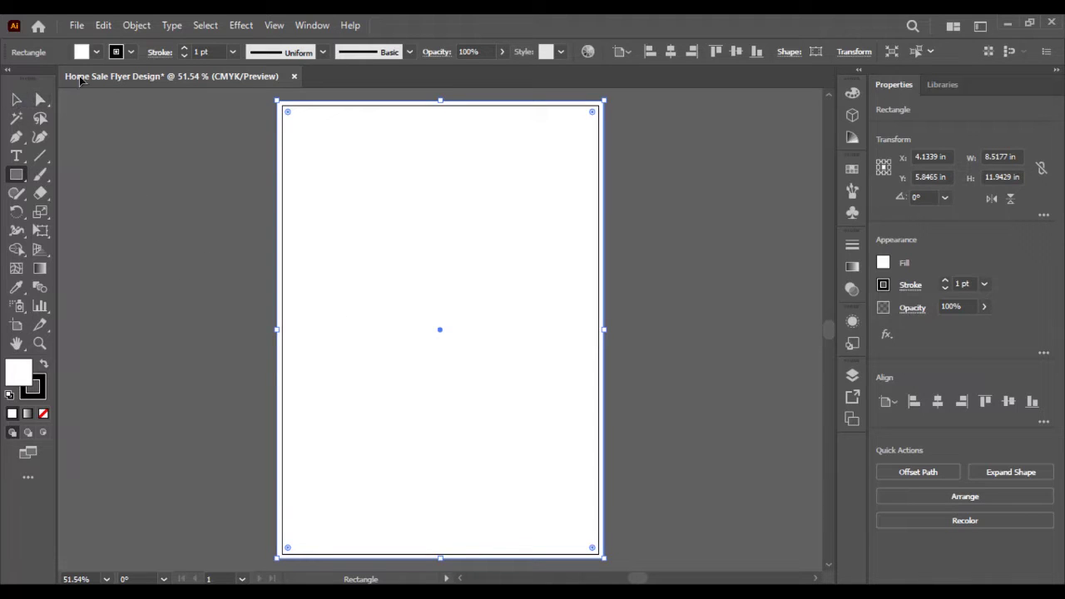
click(115, 54)
click(12, 80)
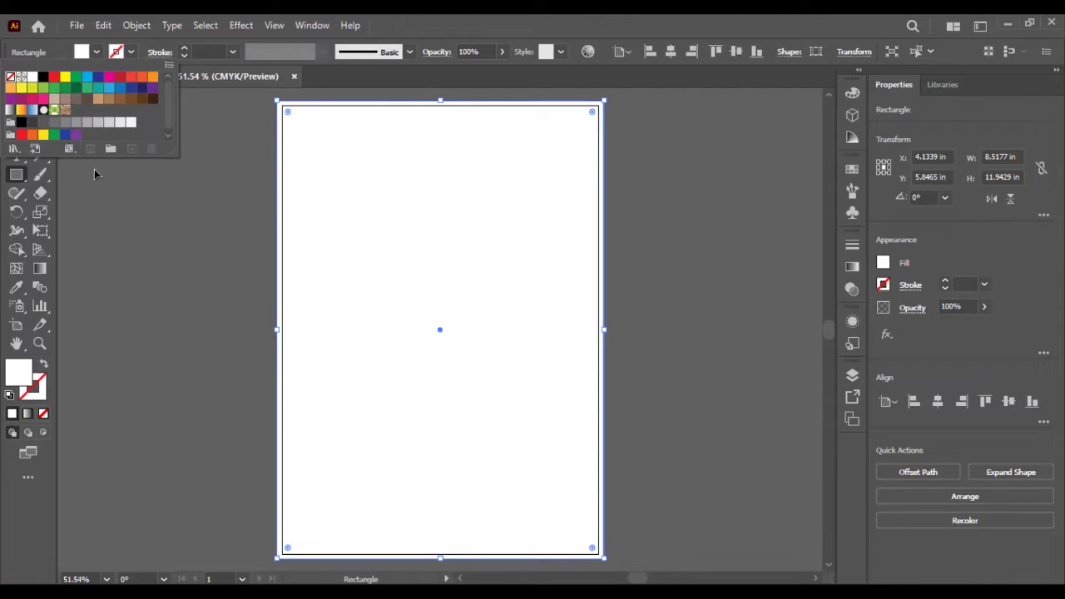
Lock the white background rectangle in place over the full bleed area
click(18, 100)
drag(195, 175, 466, 219)
click(138, 26)
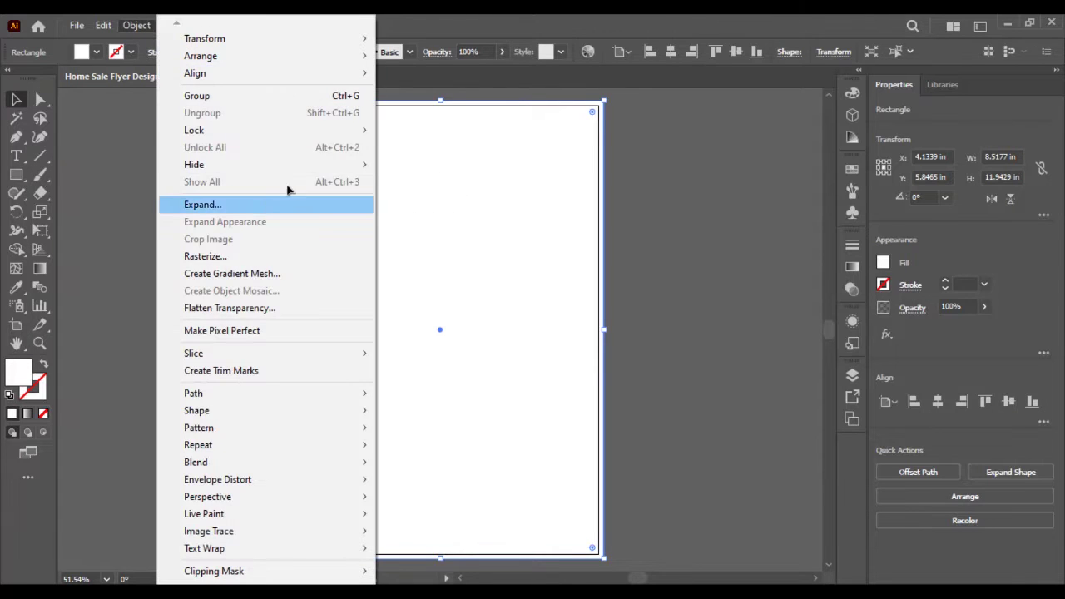
mouse_move(283, 130)
click(433, 129)
click(326, 117)
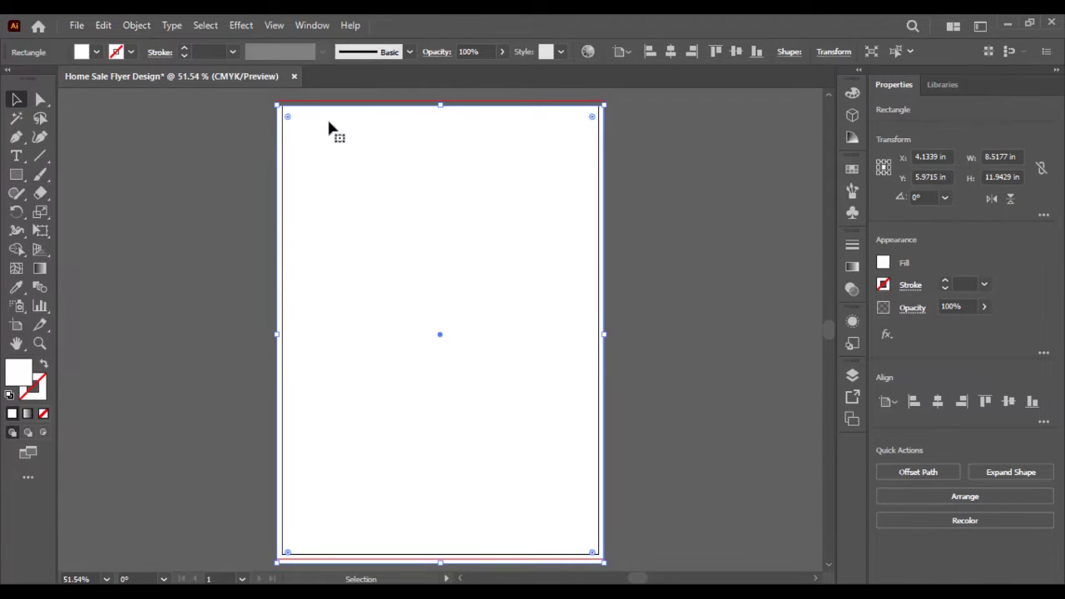
click(132, 27)
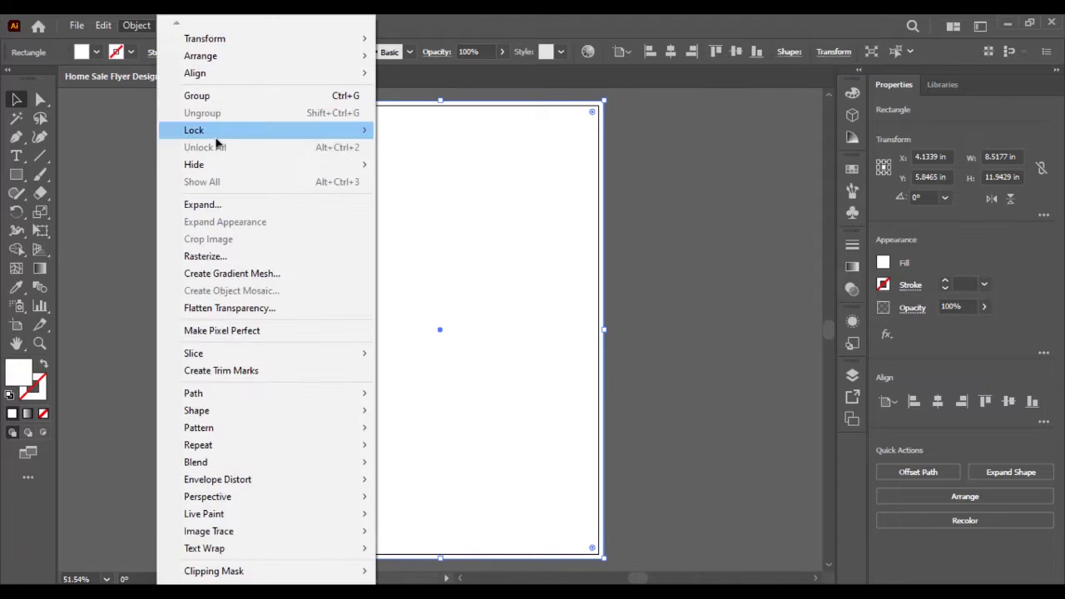
click(401, 133)
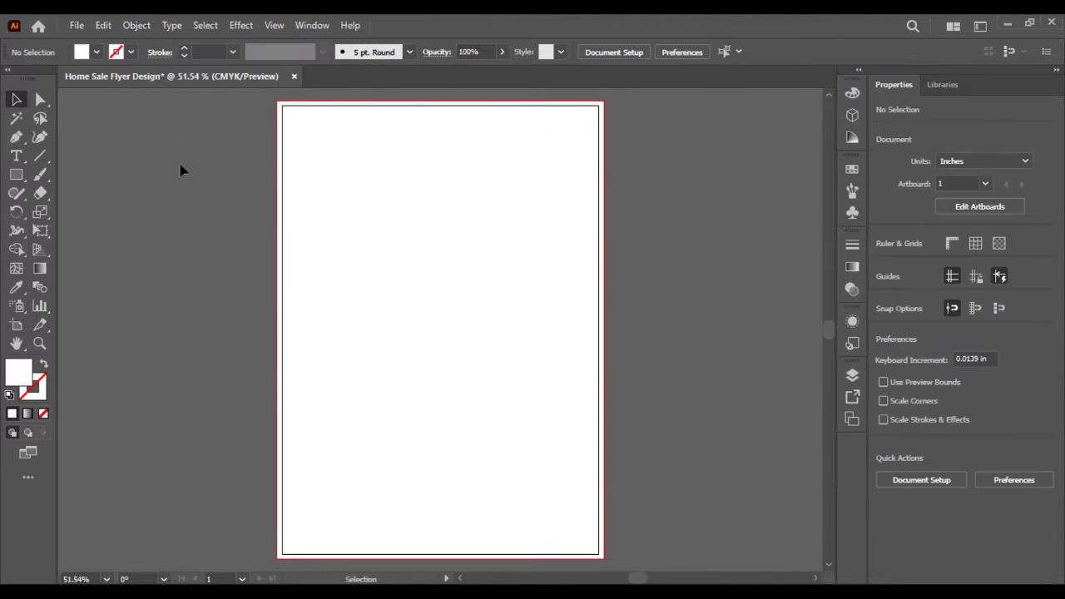
Draw a rectangle about 3.95 x 4.27 in from the left bleed edge, with its two right corners fully rounded
click(17, 176)
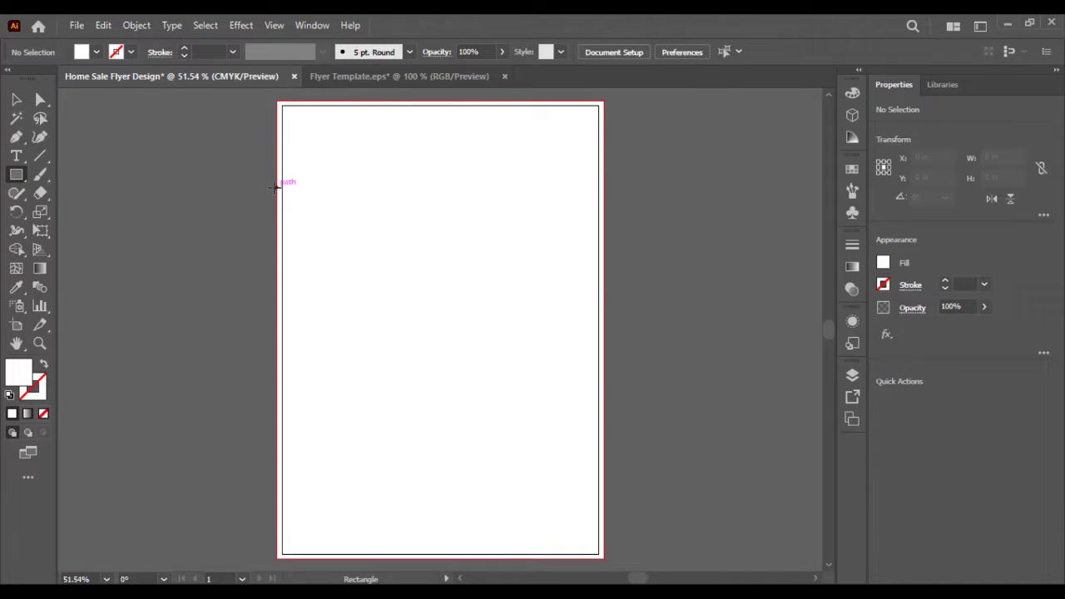
drag(276, 186, 463, 350)
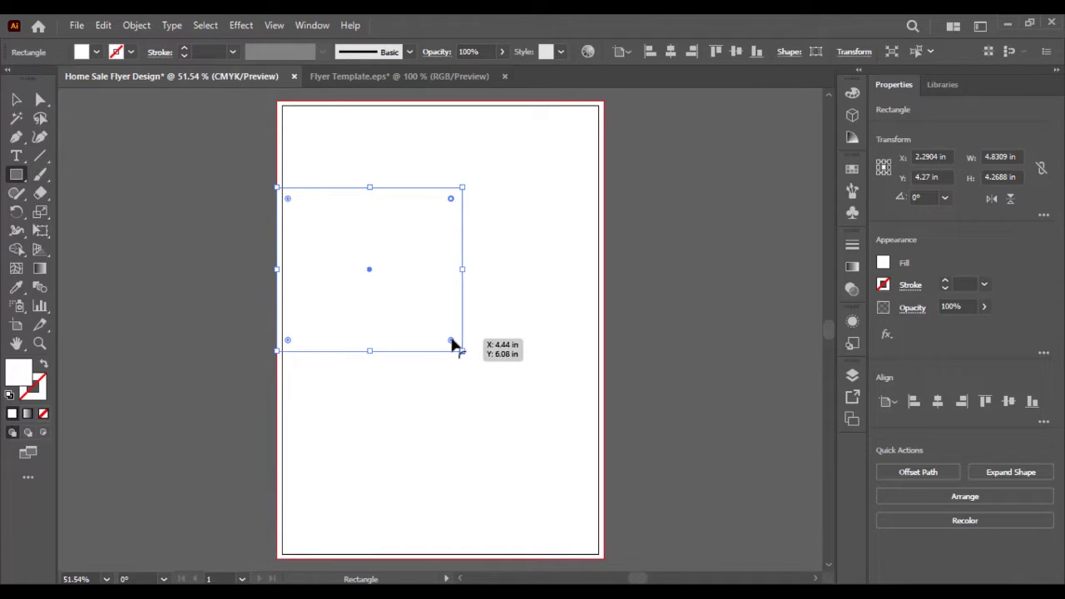
drag(450, 341, 346, 269)
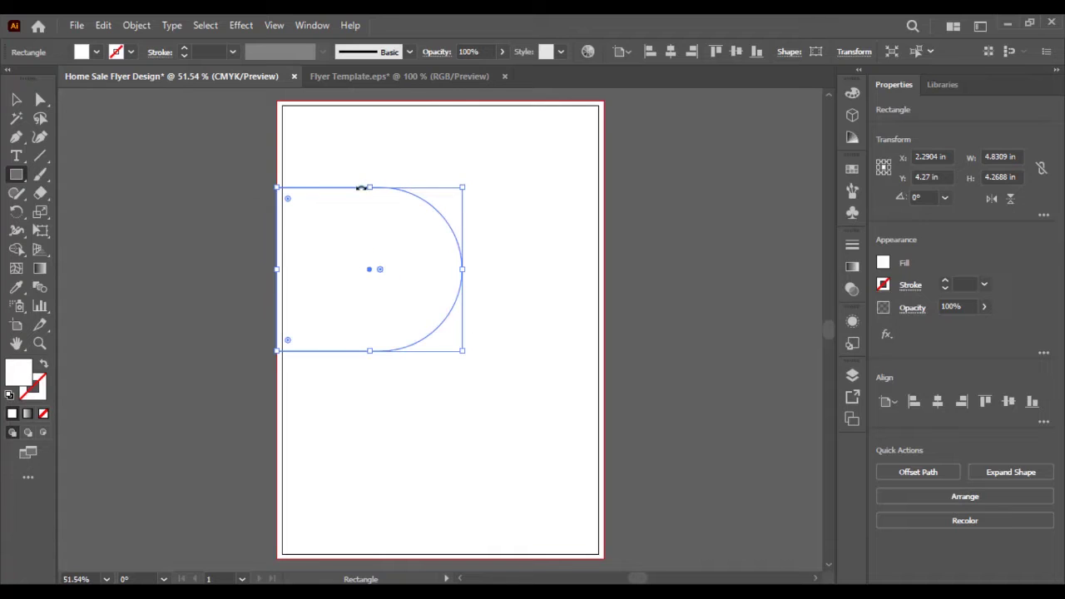
drag(464, 266, 429, 269)
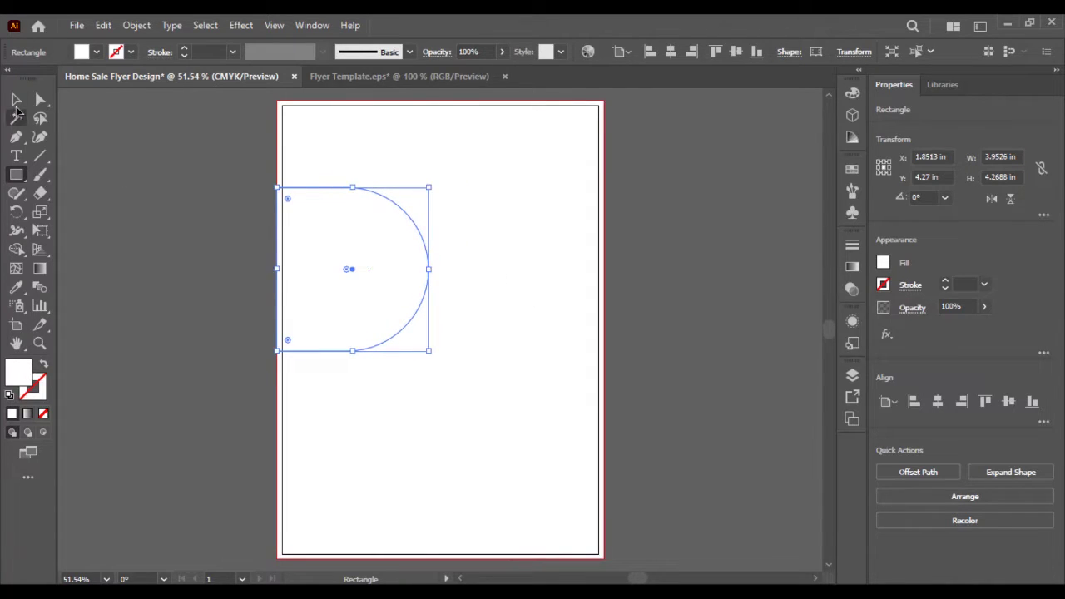
Fill the half-rounded shape with light blue
click(16, 99)
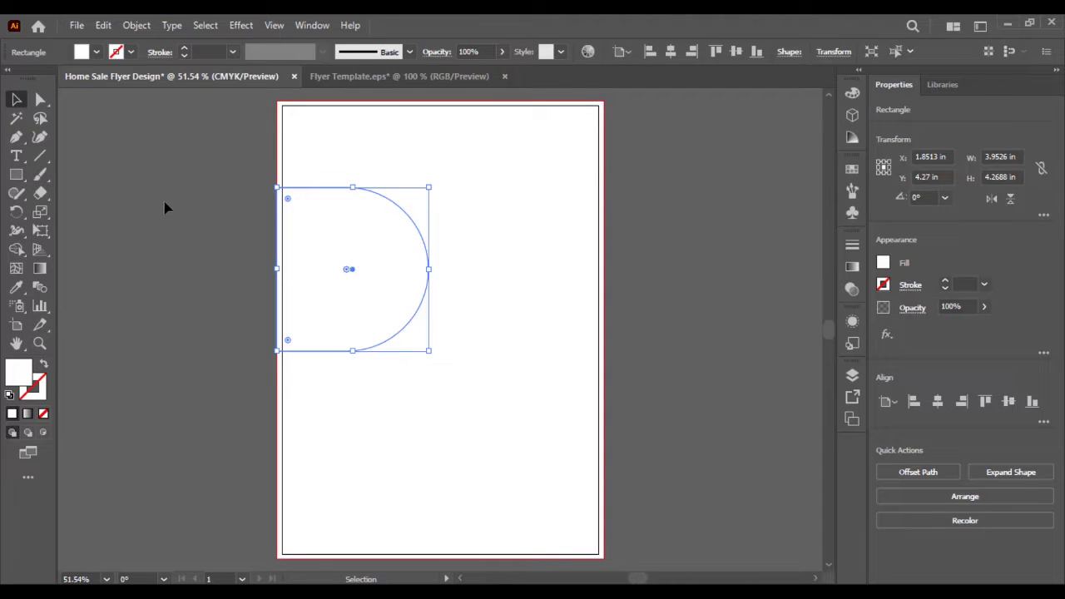
click(166, 208)
click(341, 242)
click(97, 53)
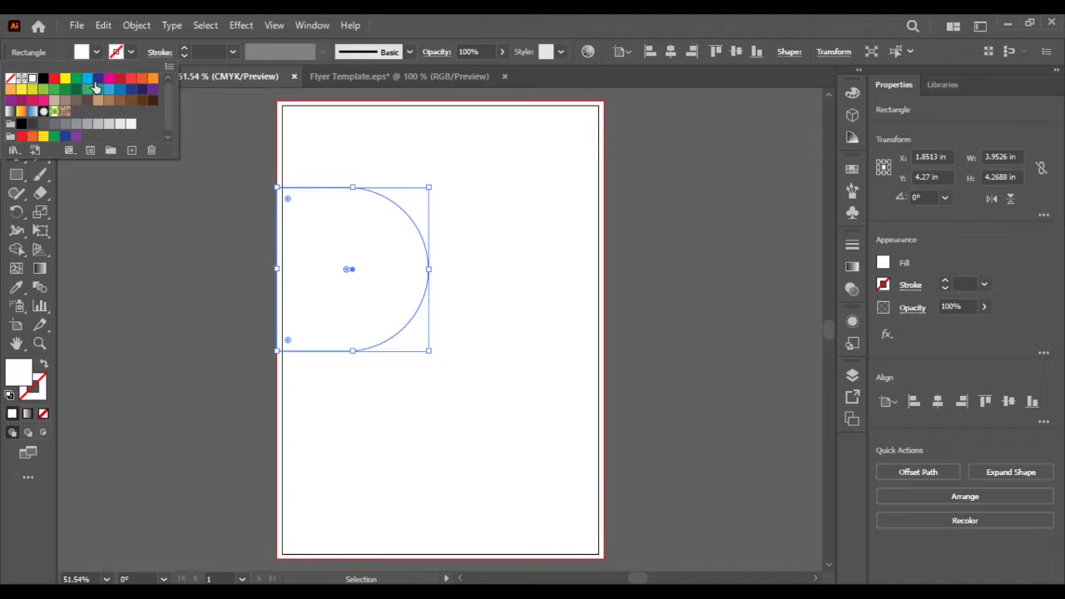
click(87, 87)
click(219, 277)
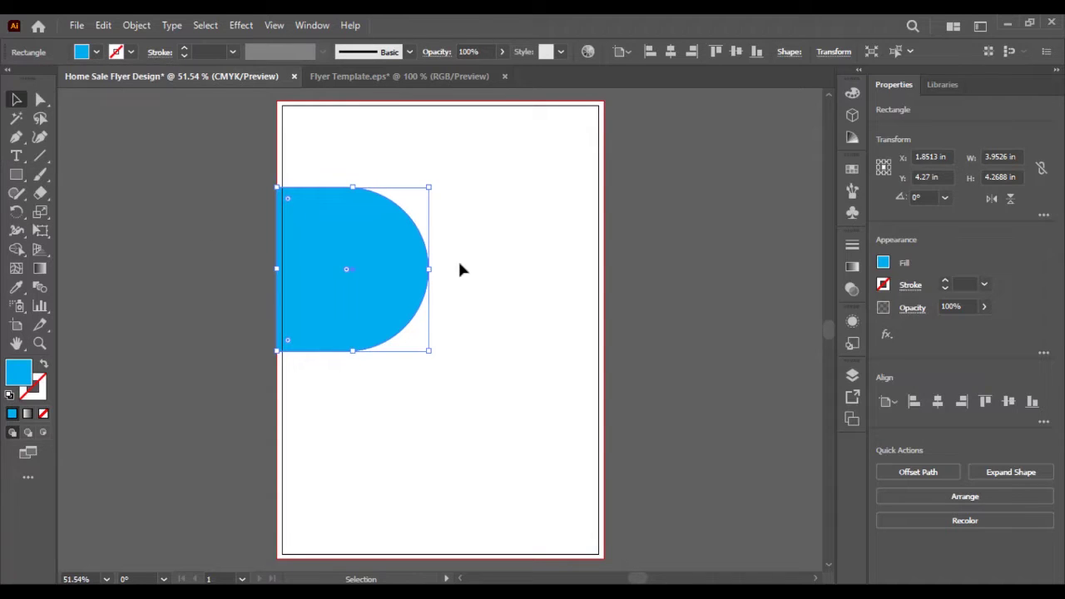
Enlarge the blue shape to about 4.29 x 4.64 in and fully round its right corners again
drag(432, 189, 469, 177)
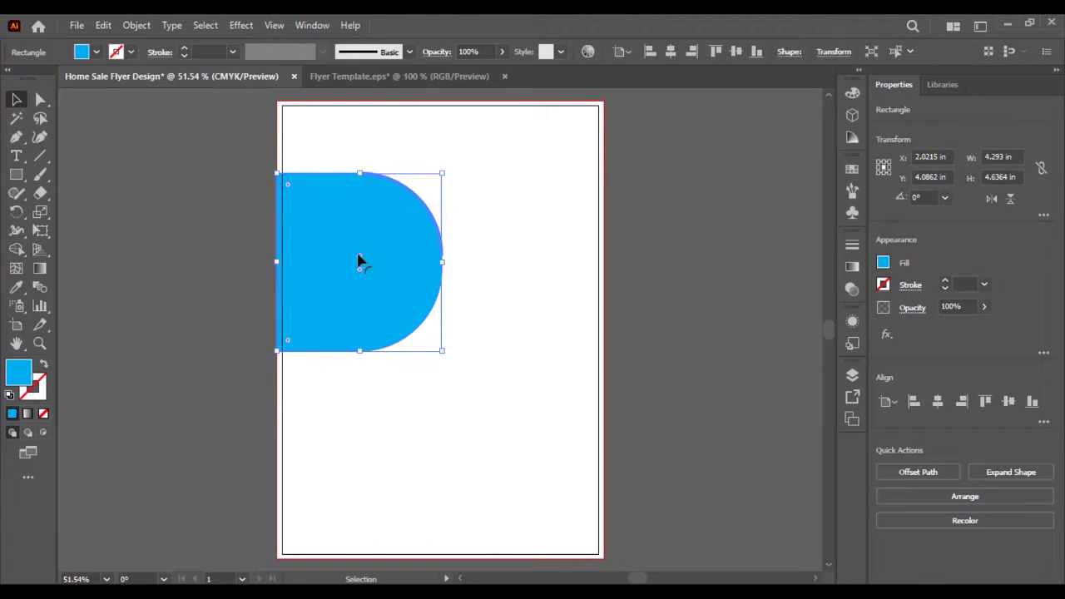
drag(359, 262, 381, 317)
drag(360, 268, 341, 237)
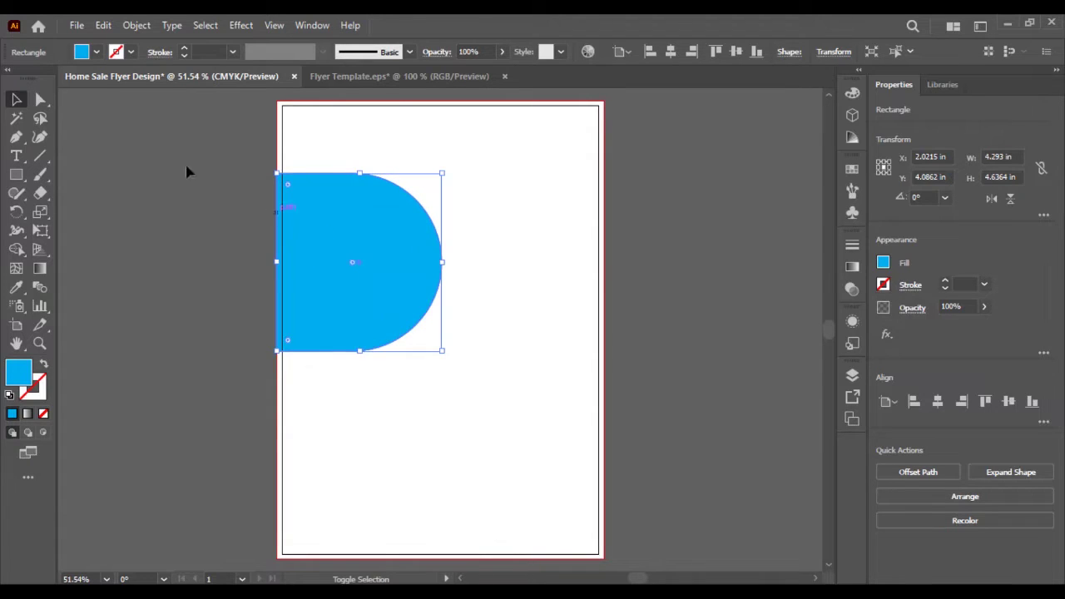
click(185, 186)
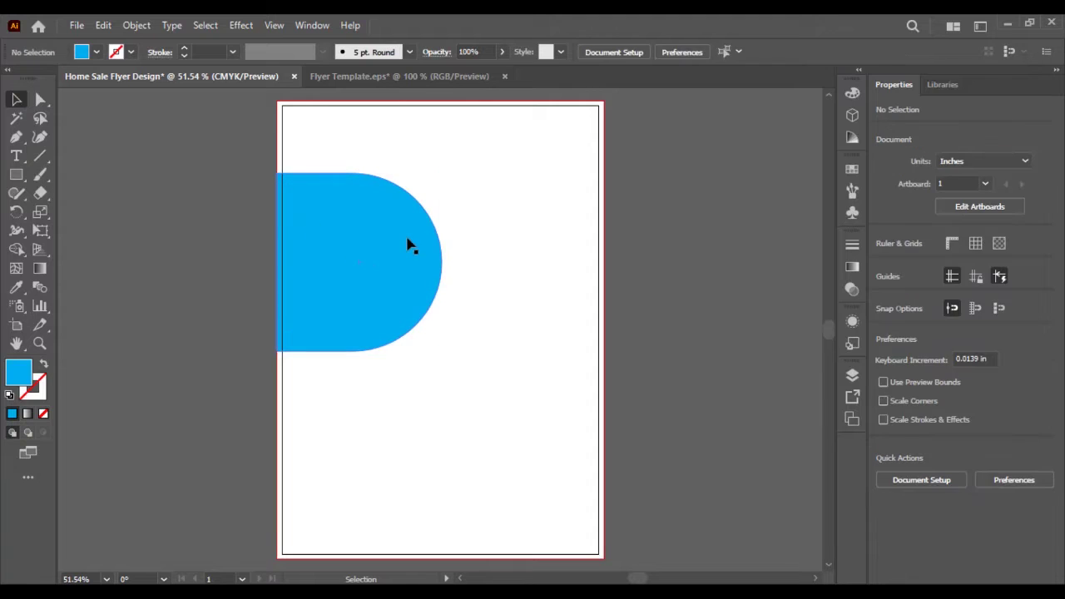
Make a horizontally mirrored copy of the blue shape with the Reflect transform
click(407, 232)
right_click(407, 233)
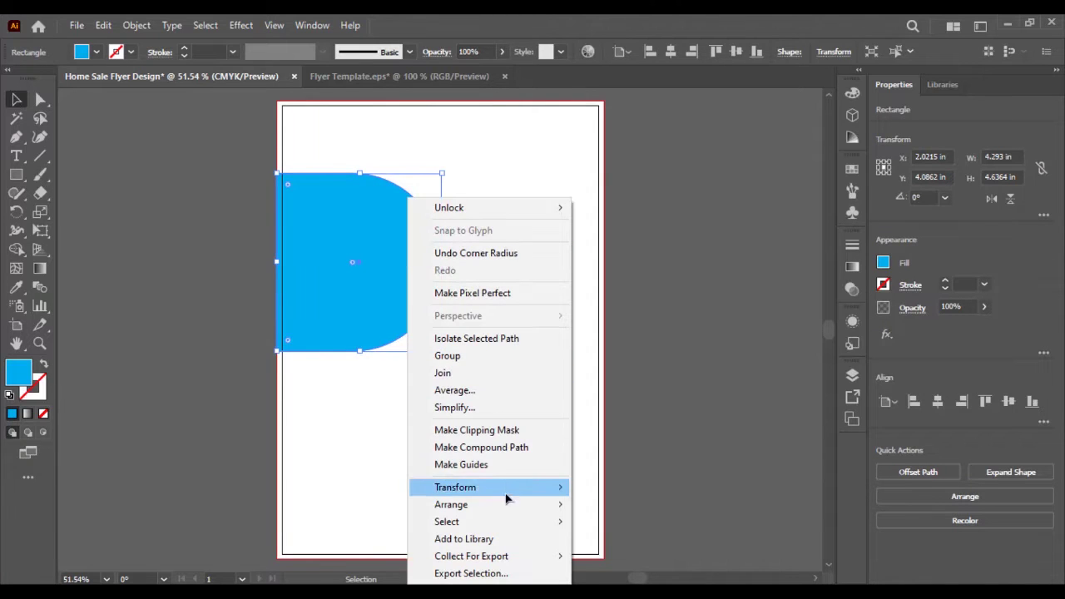
mouse_move(557, 486)
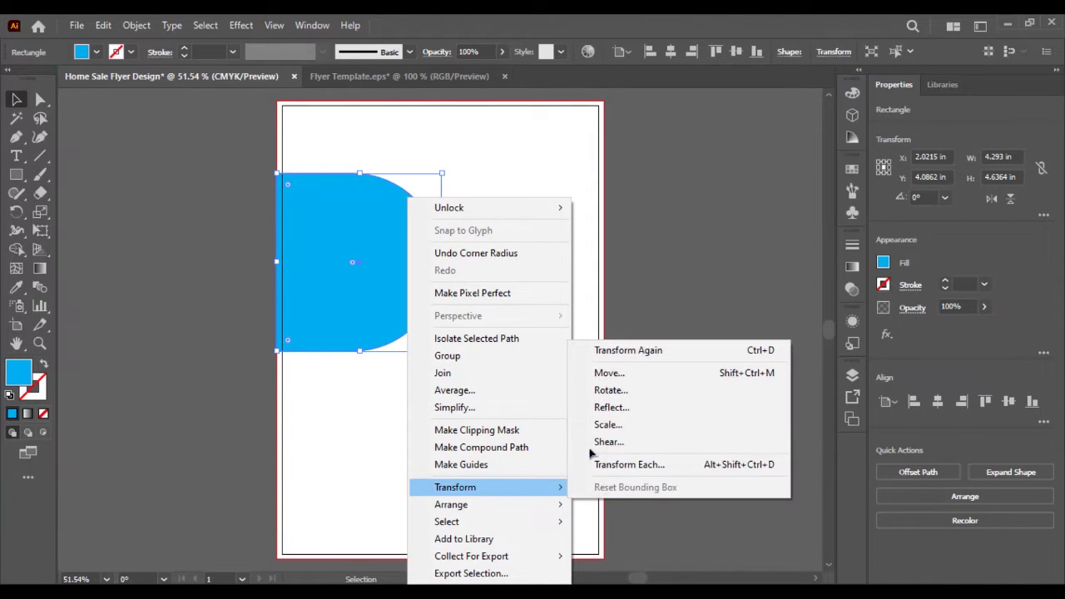
click(613, 408)
click(450, 404)
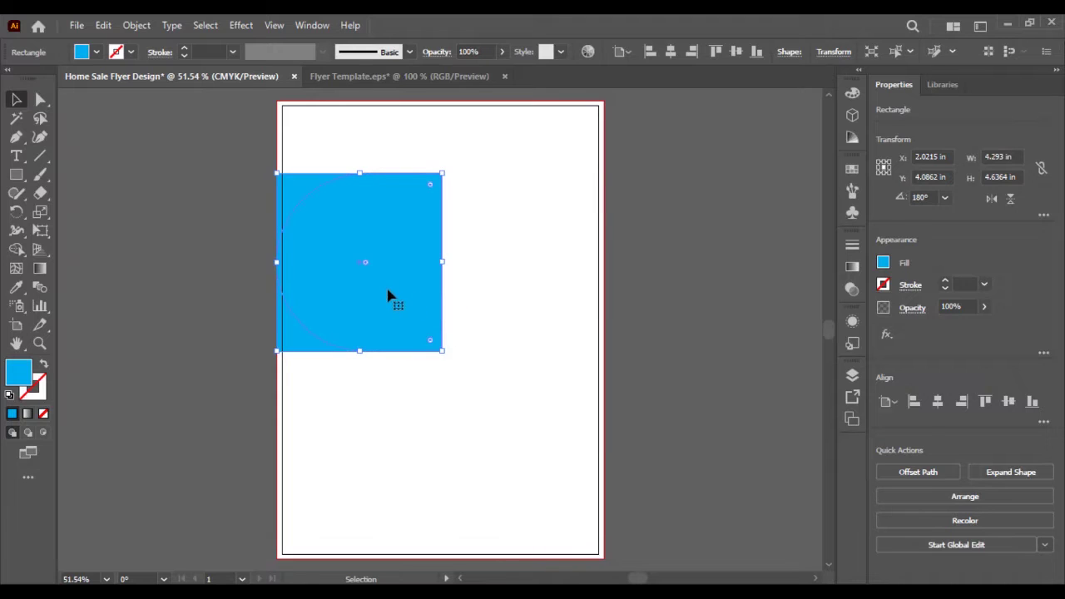
Move the mirrored copy to the right bleed edge and widen it leftward until it overlaps the first blue shape
drag(388, 295, 545, 296)
drag(440, 264, 376, 265)
click(644, 291)
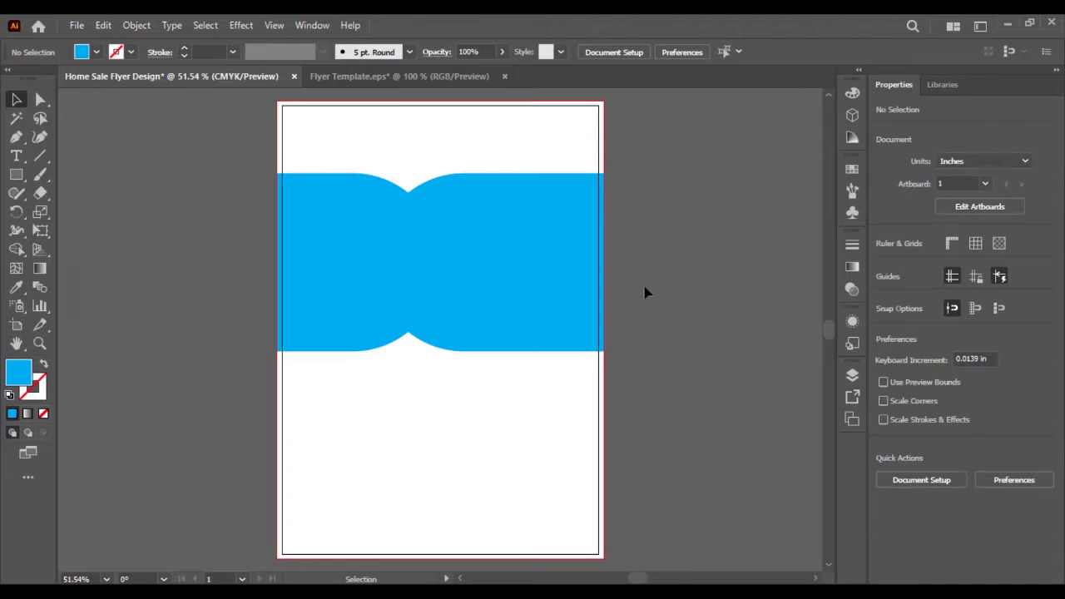
Bring the left blue shape to the front of the mirrored one
click(327, 247)
right_click(343, 251)
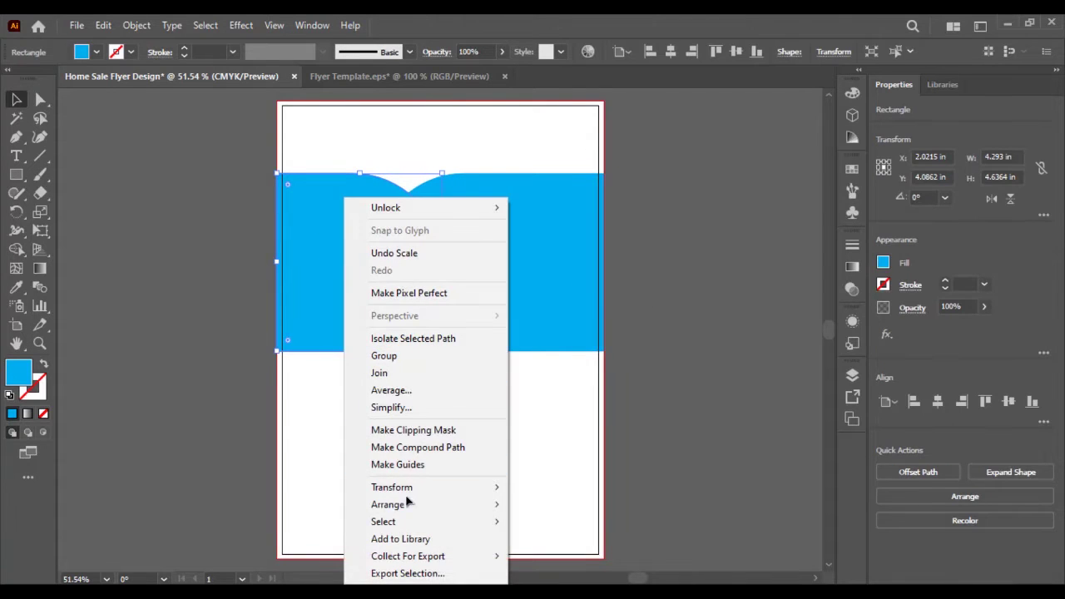
mouse_move(411, 505)
click(547, 504)
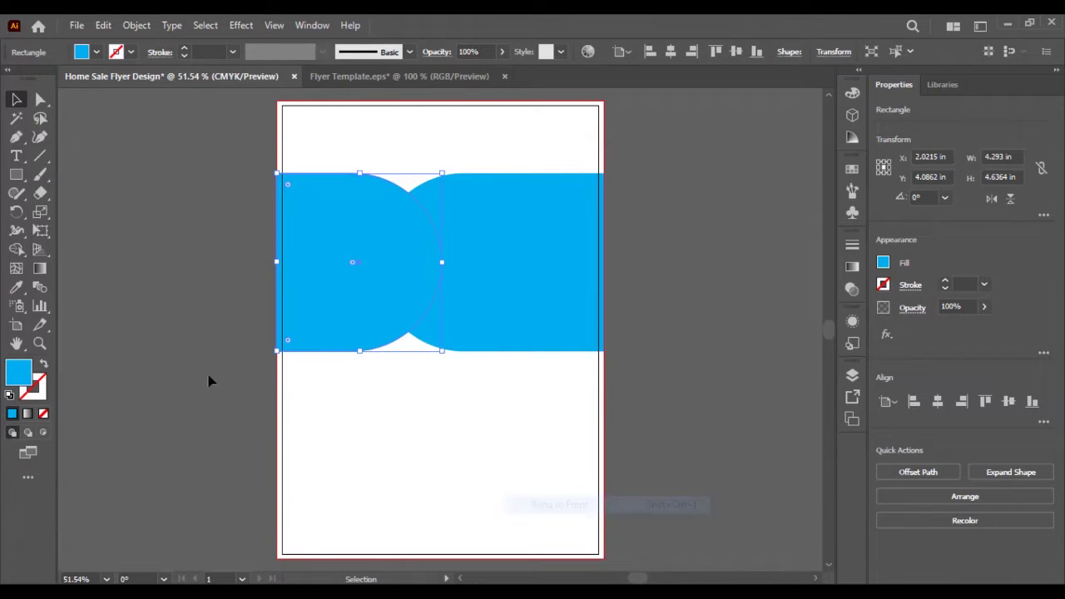
click(168, 323)
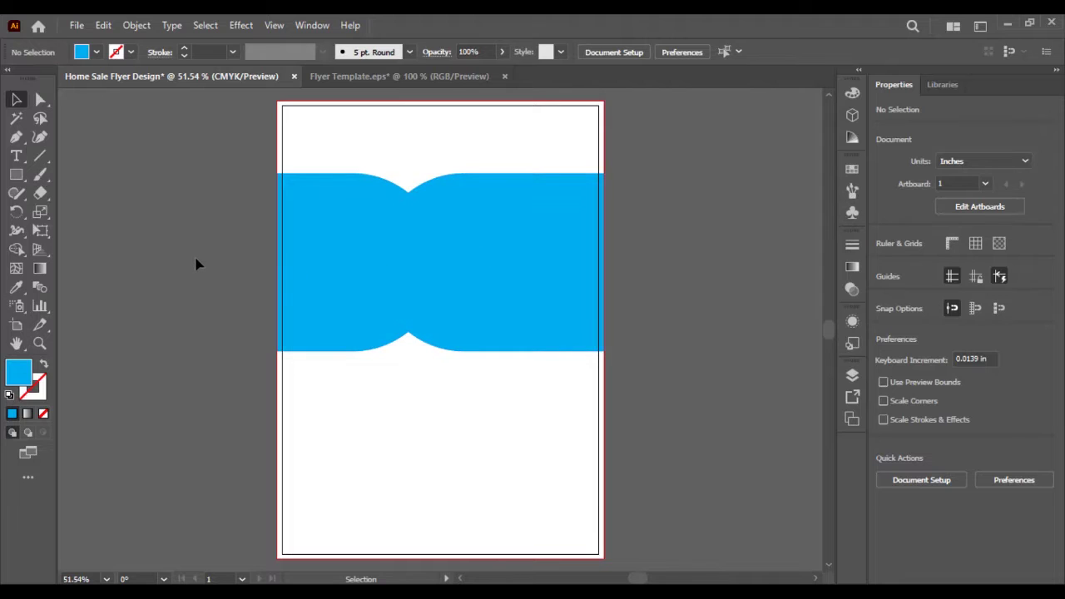
Select both blue shapes and move them together slightly upward on the flyer
key(ctrl+equal)
drag(189, 310, 178, 371)
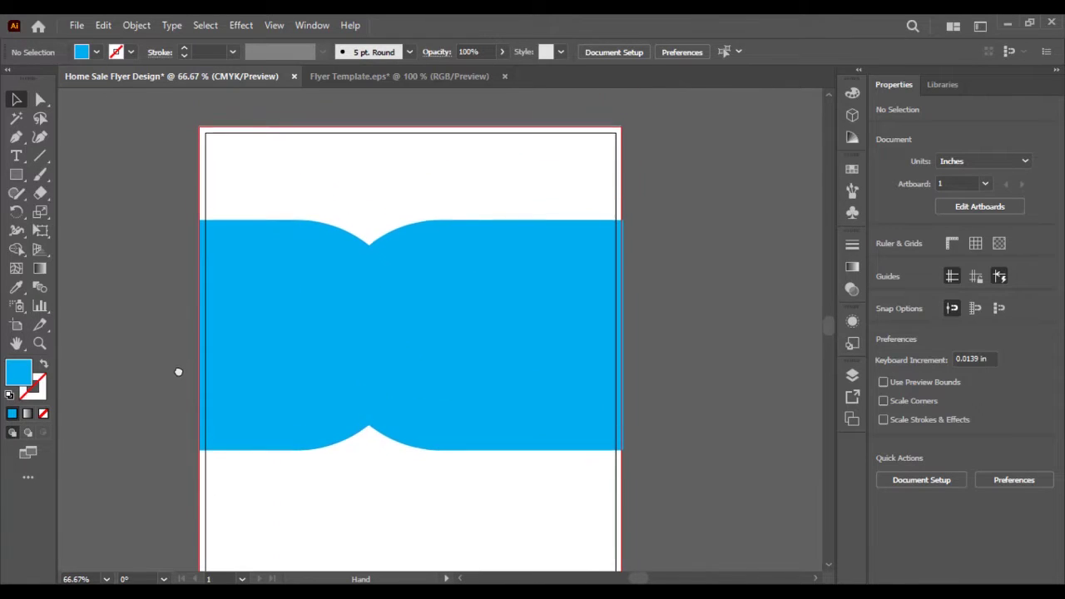
key(ctrl+equal)
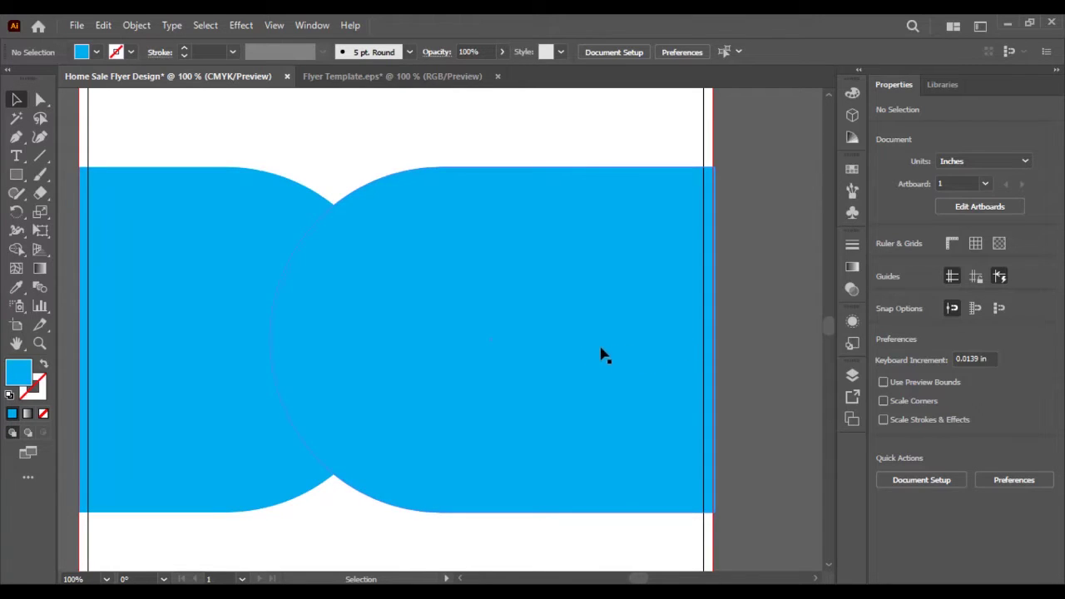
key(ctrl+minus)
key(ctrl+minus)
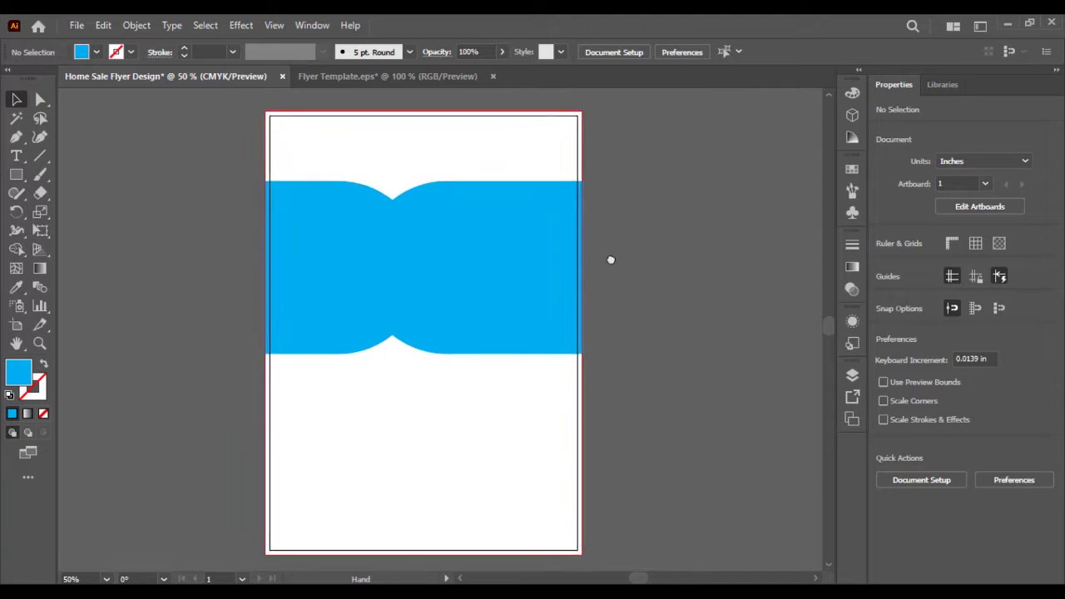
drag(611, 260, 563, 292)
click(399, 306)
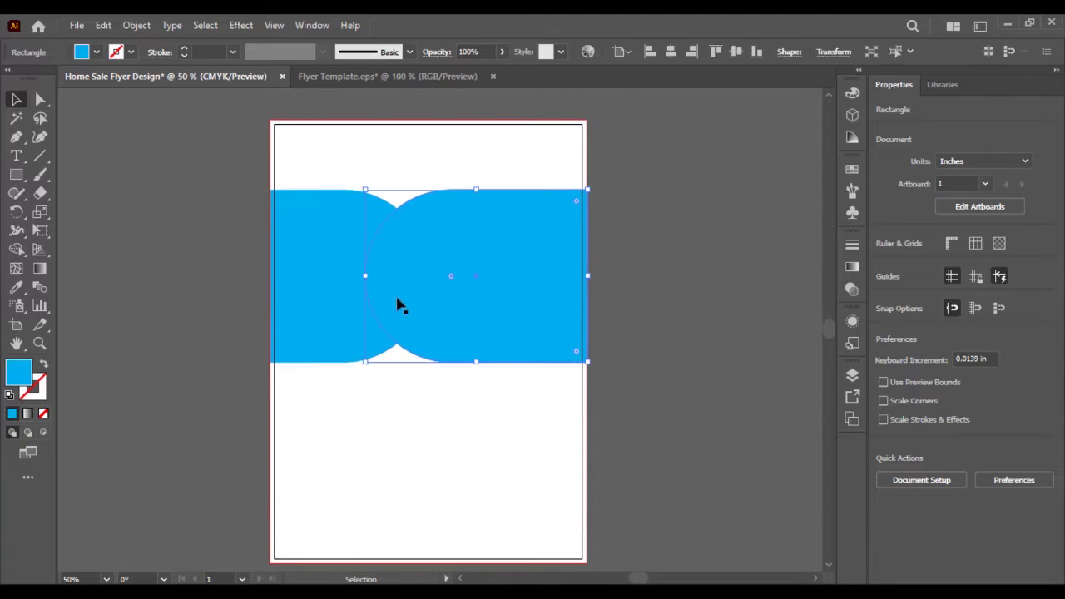
shift+click(364, 305)
mouse_move(428, 304)
mouse_down()
mouse_move(433, 277)
mouse_move(432, 291)
mouse_up()
click(658, 292)
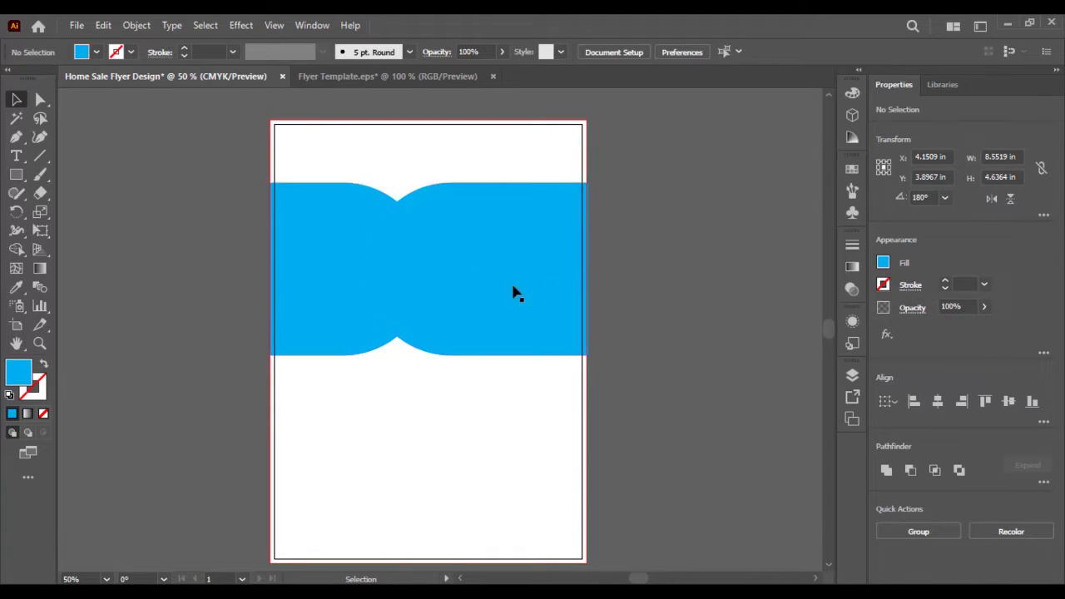
Widen the right blue shape leftward to about 6.41 in so it overlaps the left shape more
click(408, 290)
drag(361, 273, 353, 274)
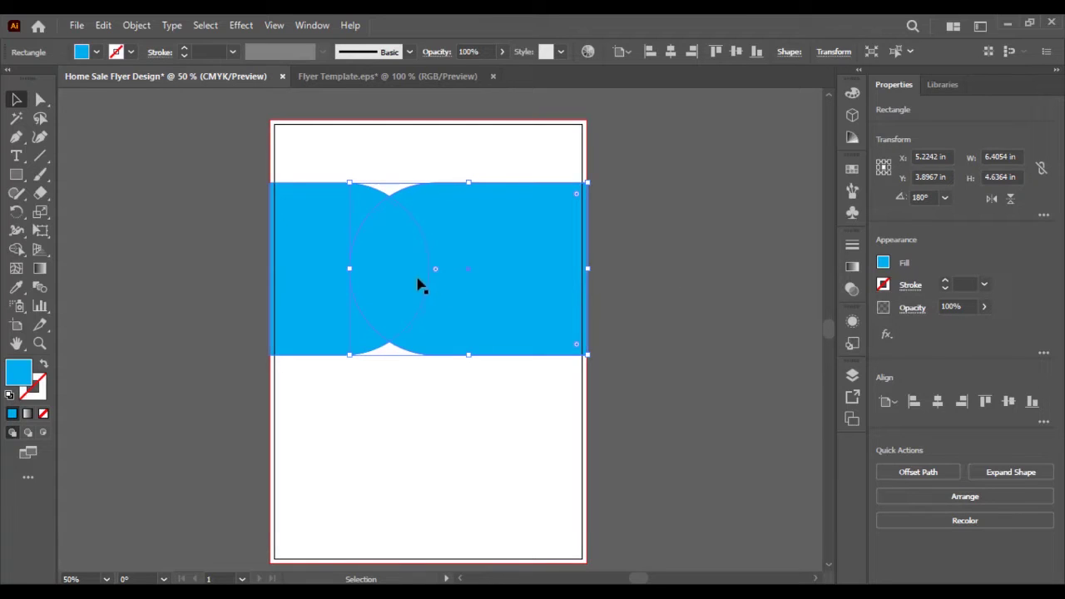
Fill the left blue shape with the green gradient sampled from the small green square beside the artboard
click(643, 299)
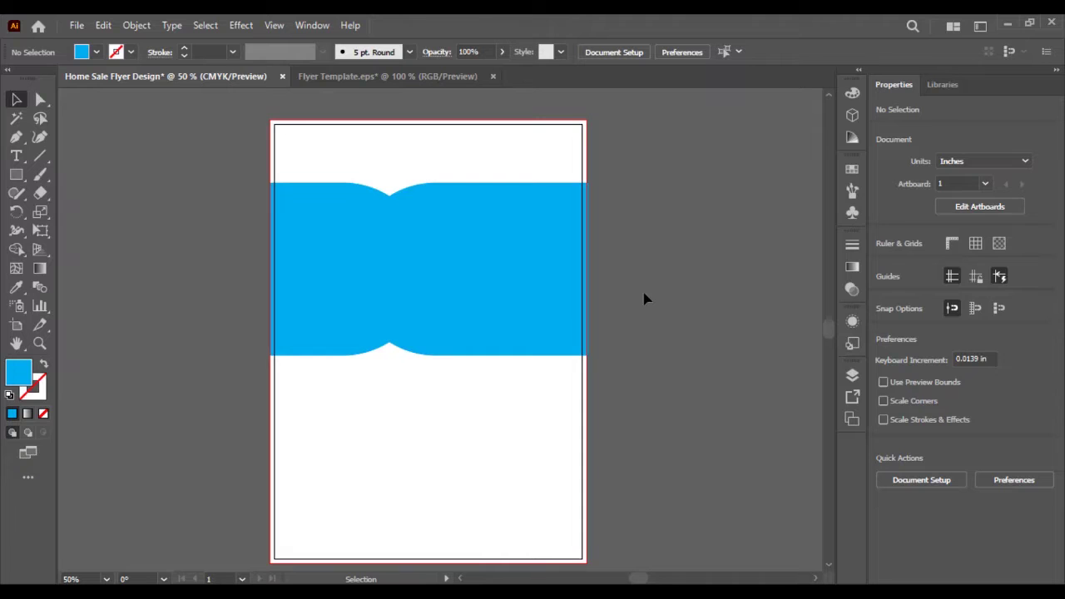
key(ctrl+equal)
scroll(575, 321, up, 3)
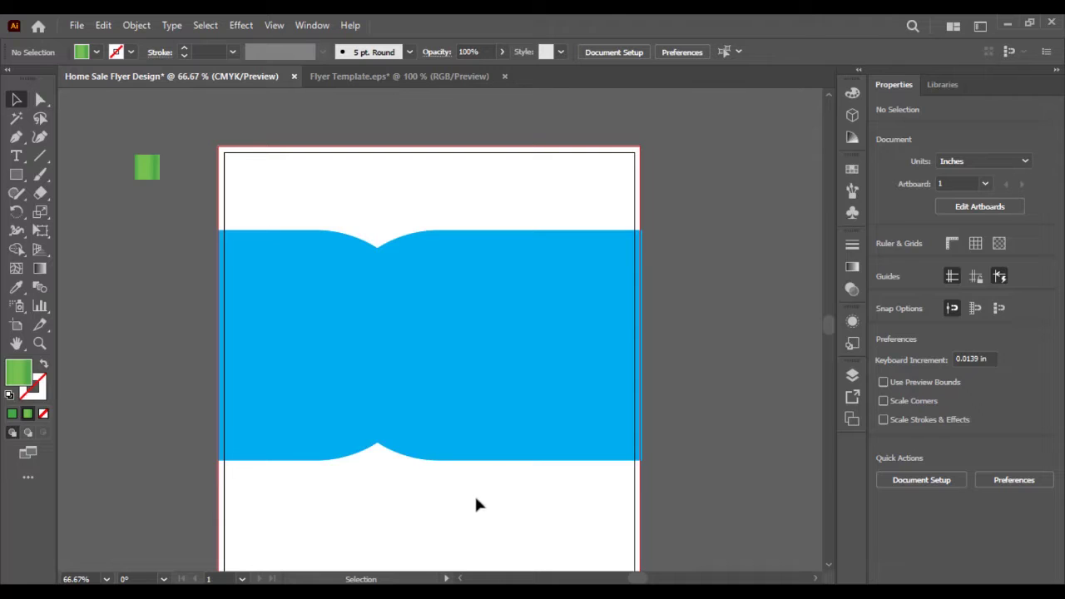
click(340, 408)
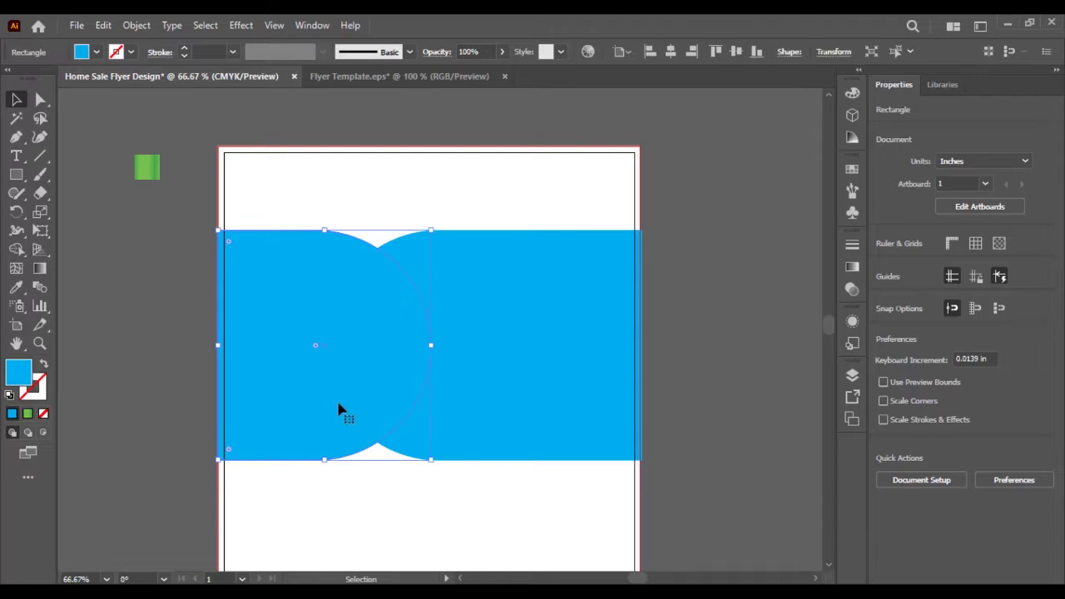
click(16, 287)
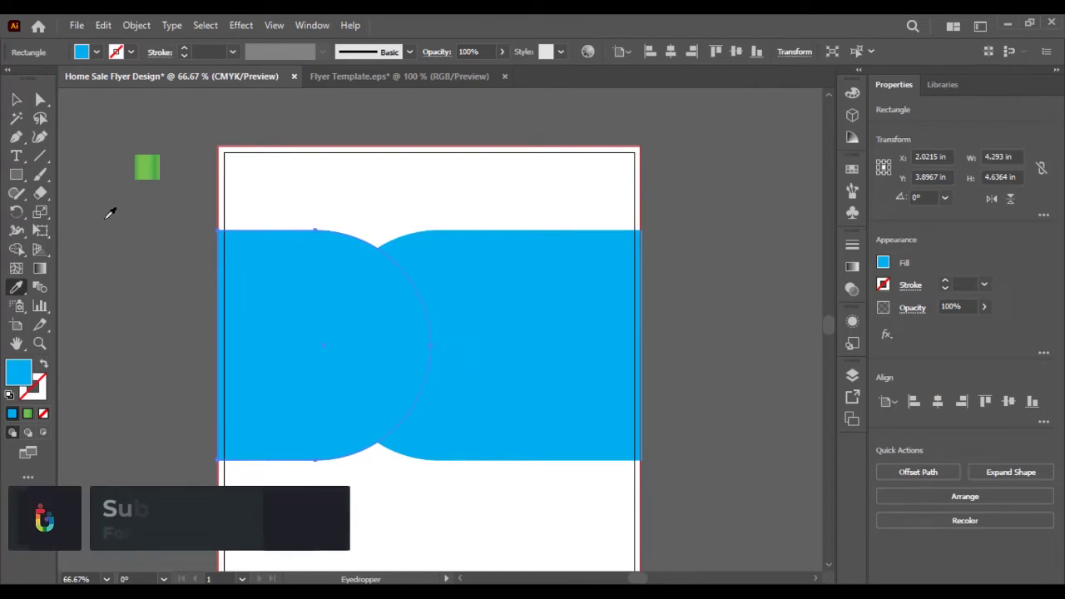
click(148, 166)
Angle the green shape's linear gradient diagonally from its upper-left corner to its lower-right curve
key(g)
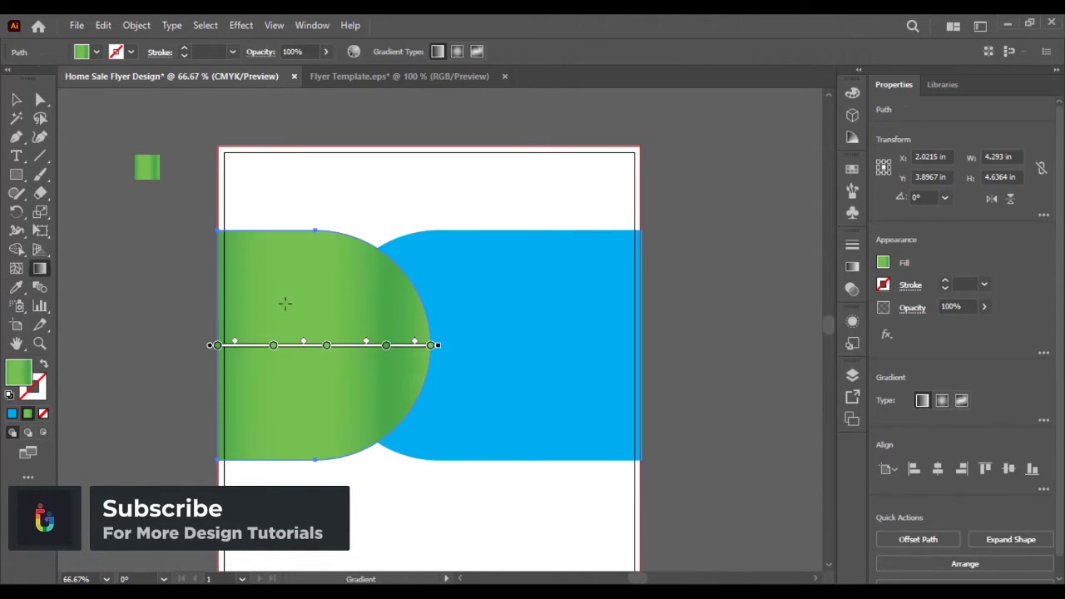
drag(216, 236, 414, 413)
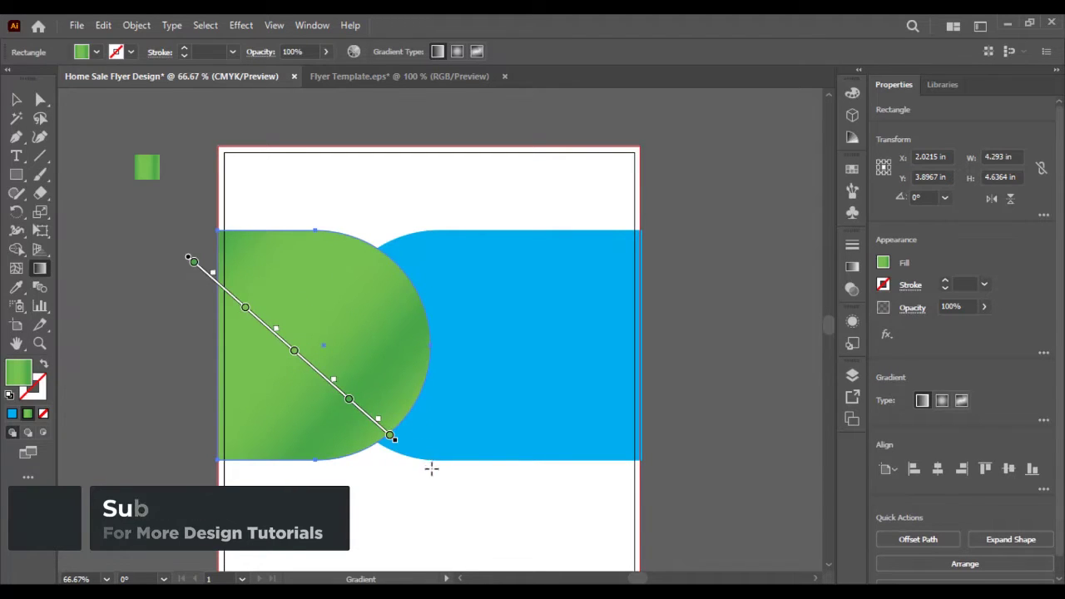
click(18, 101)
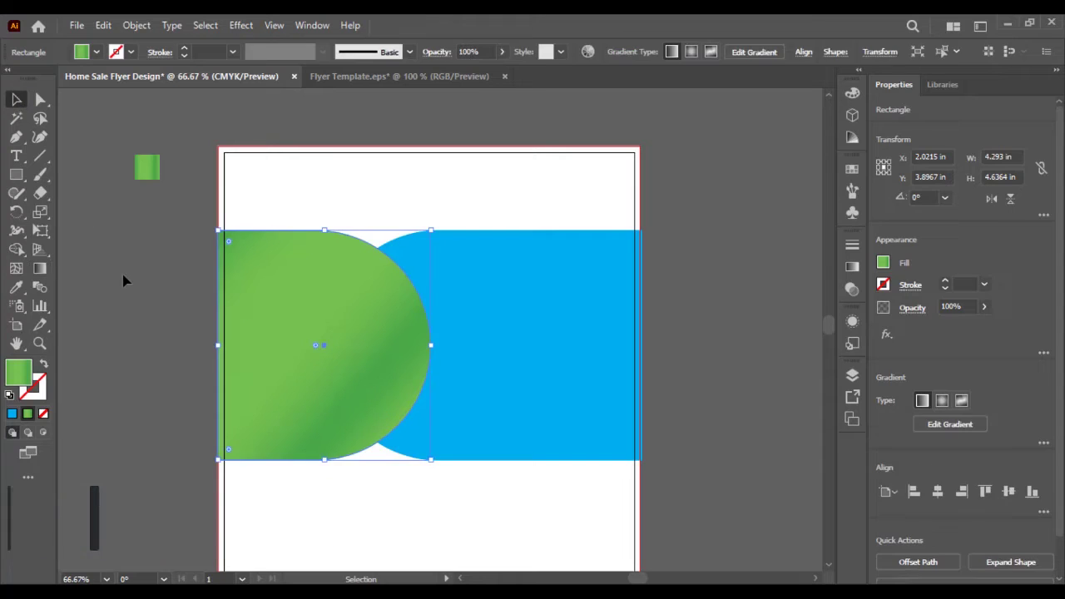
click(124, 281)
key(ctrl+1)
drag(205, 285, 216, 268)
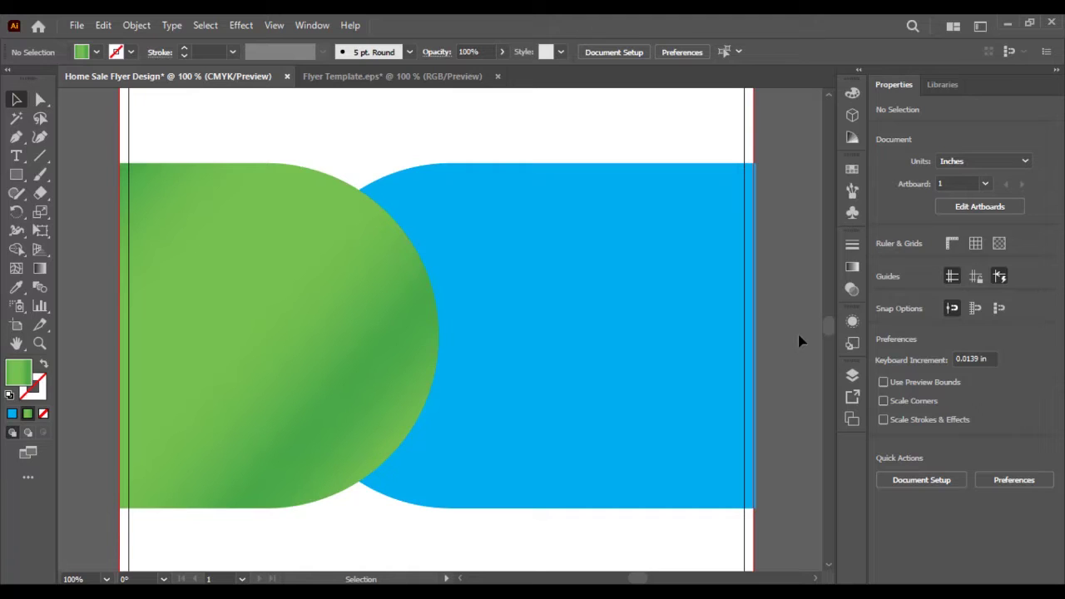
key(ctrl+minus)
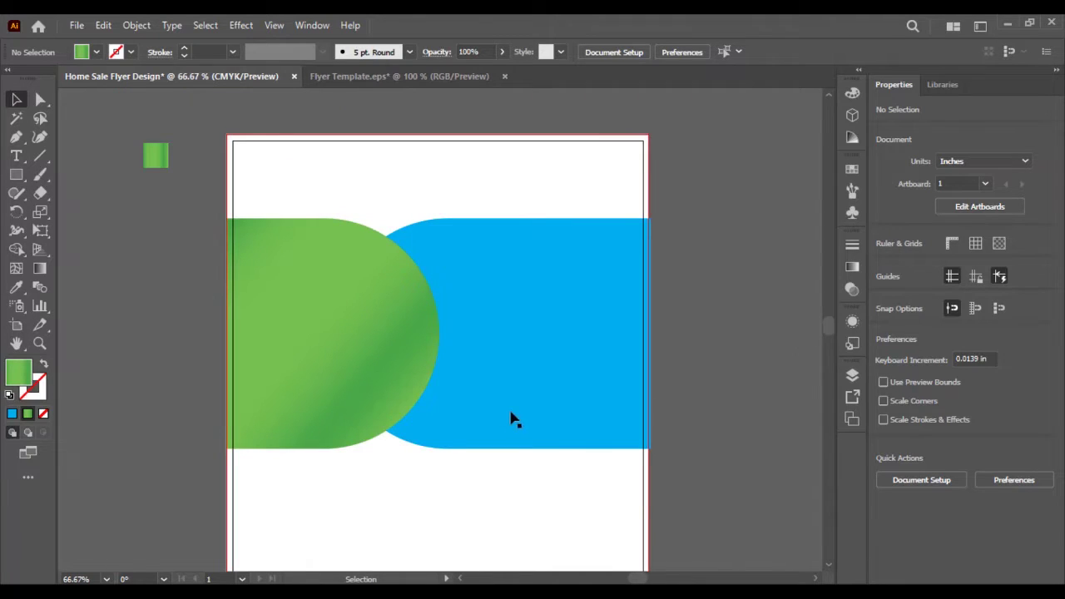
Duplicate the right blue shape in front and move the duplicate off the artboard to the right
click(541, 360)
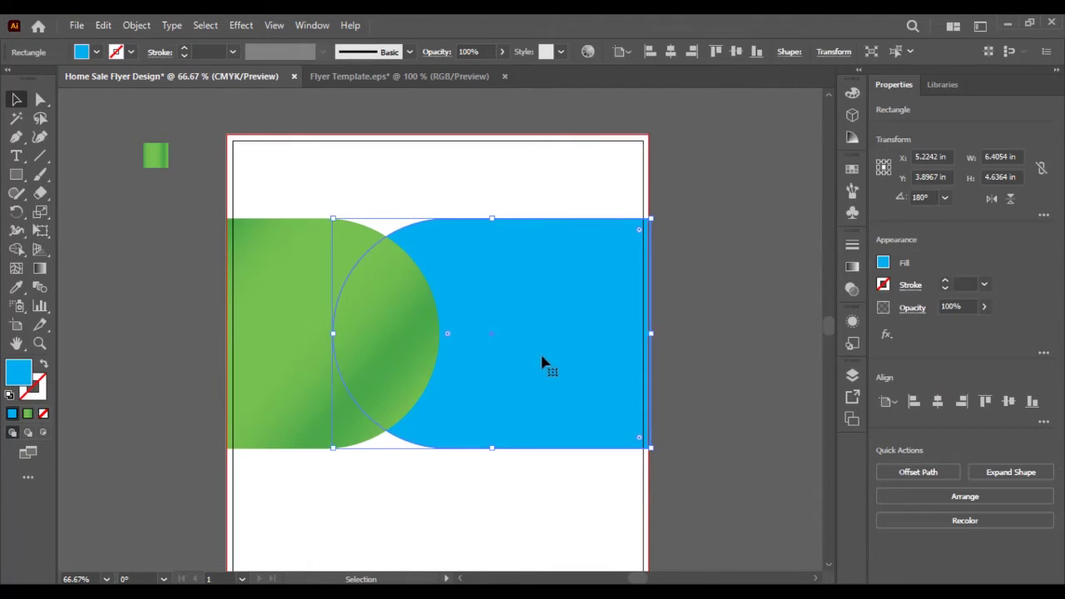
click(101, 25)
click(125, 100)
click(103, 25)
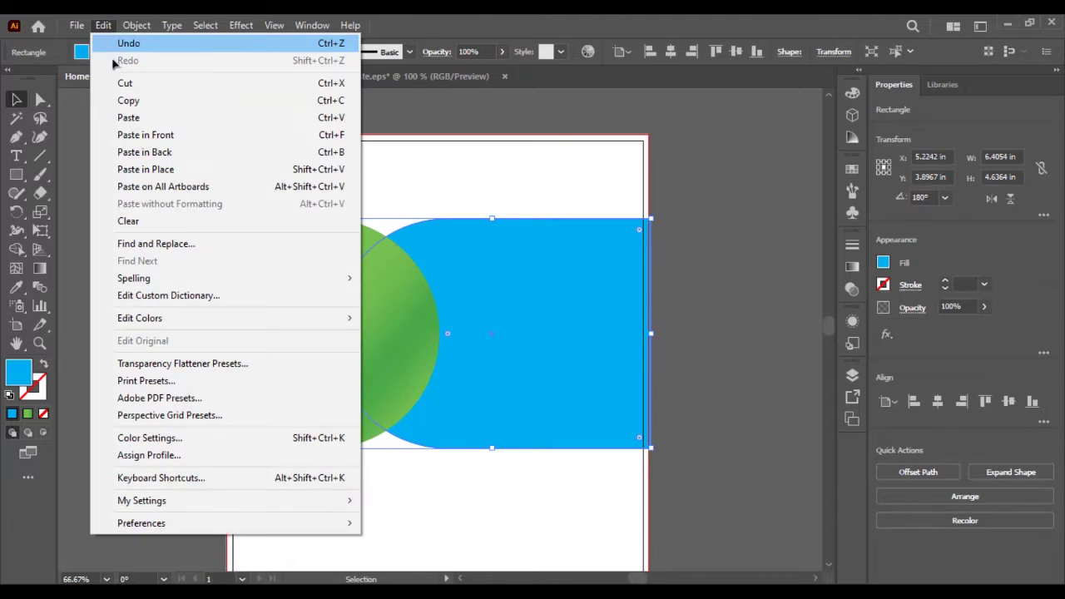
click(146, 135)
drag(559, 316, 798, 425)
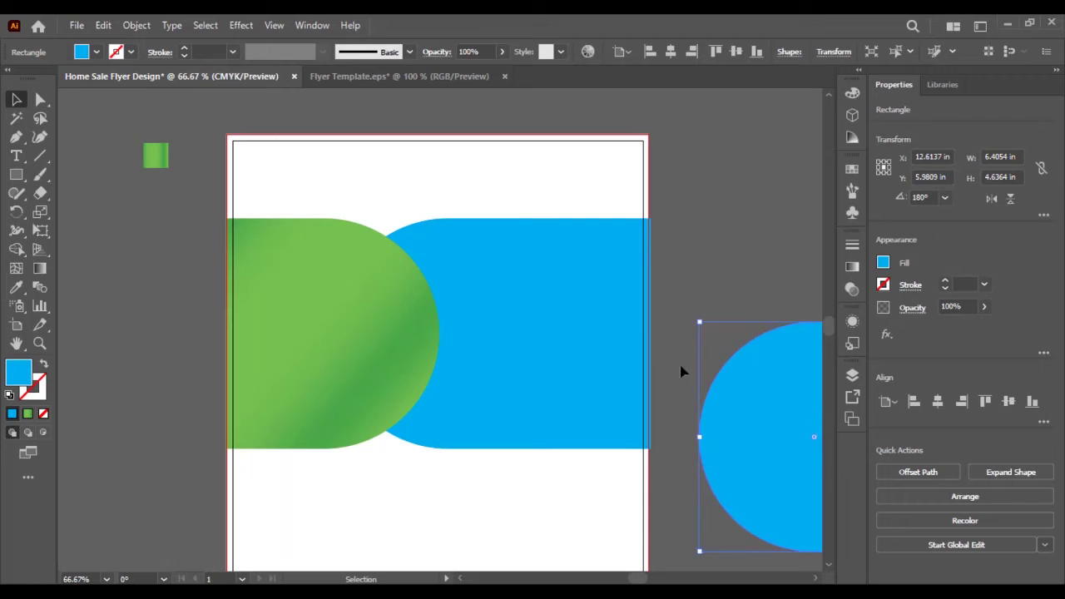
click(675, 247)
click(601, 268)
click(691, 258)
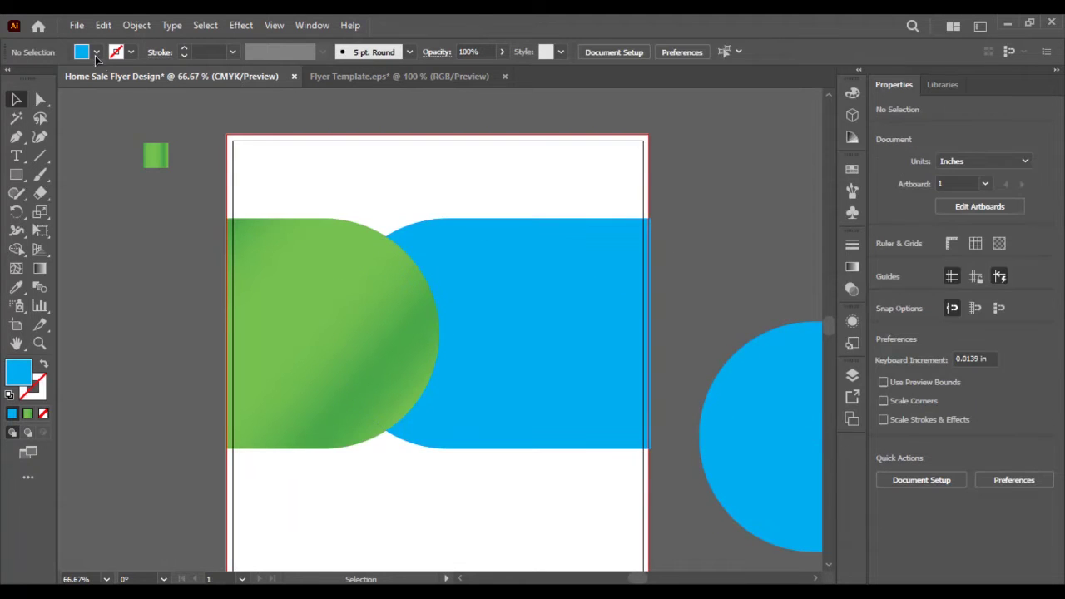
Place the linked house photo about 6.32 in wide and position it over the right blue shape
click(76, 26)
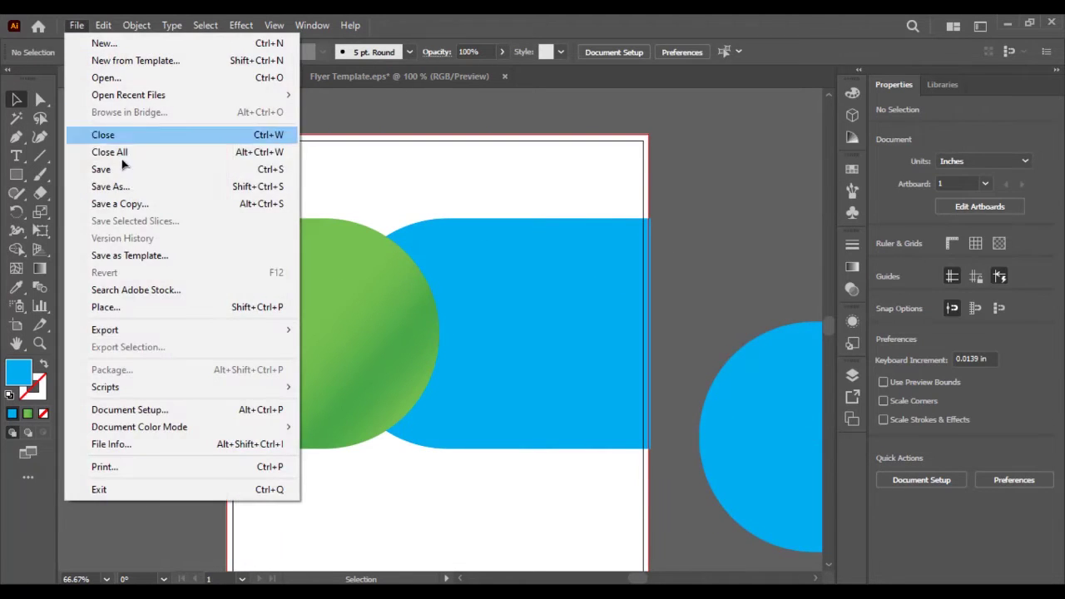
click(148, 306)
drag(254, 210, 569, 535)
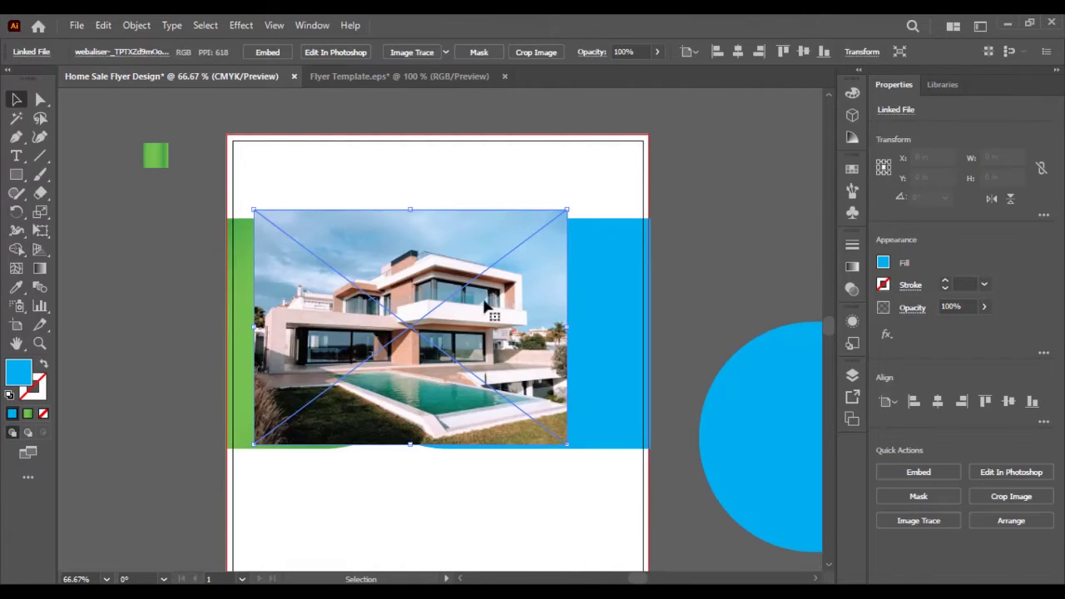
drag(497, 322, 579, 321)
Send the house photo backward until it lies behind the green shape
right_click(473, 313)
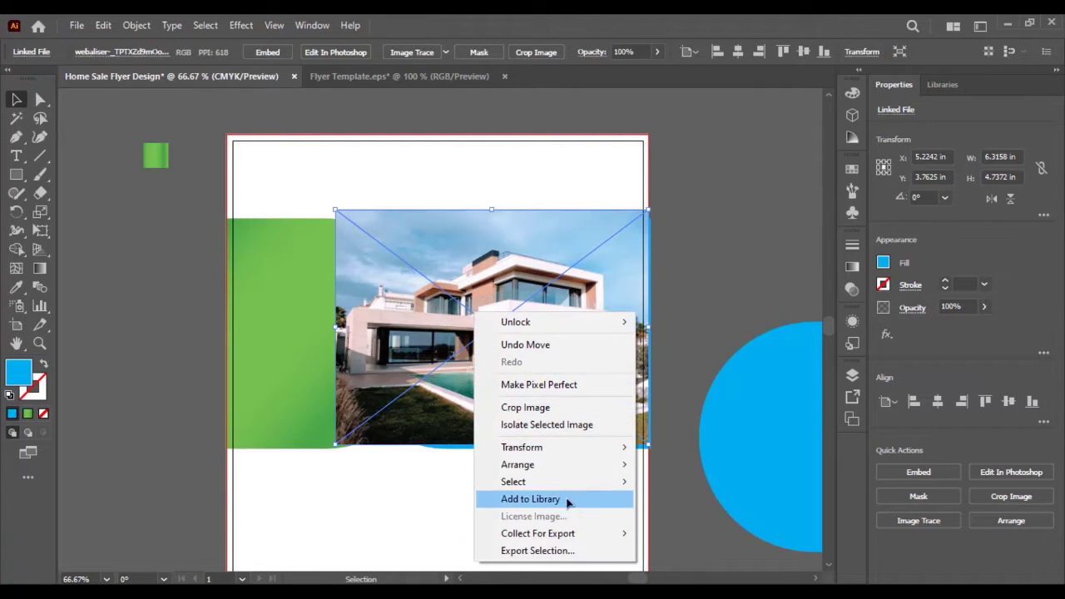
mouse_move(604, 484)
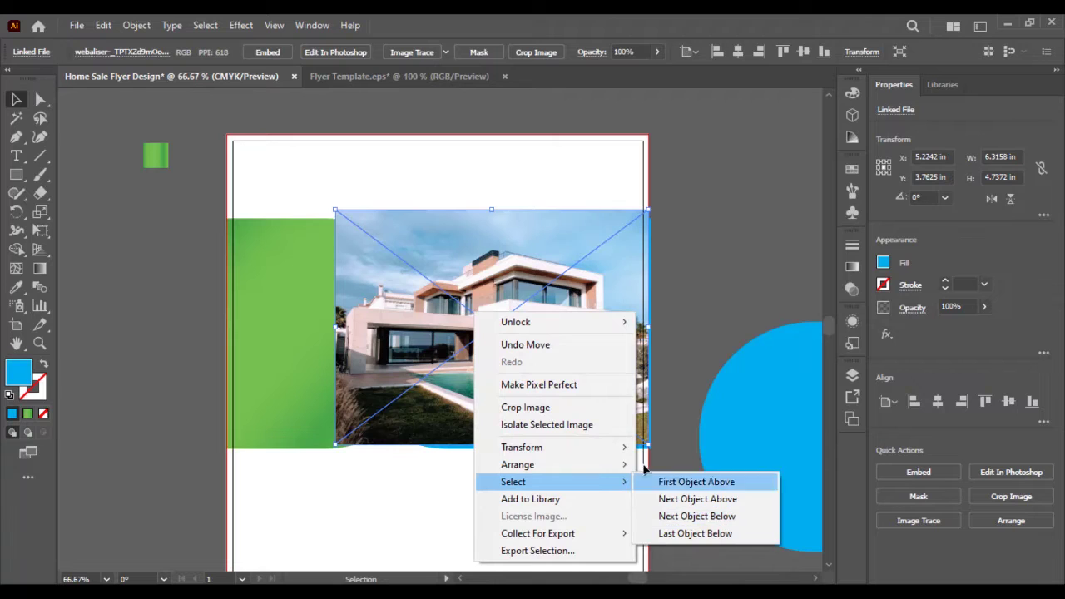
mouse_move(607, 464)
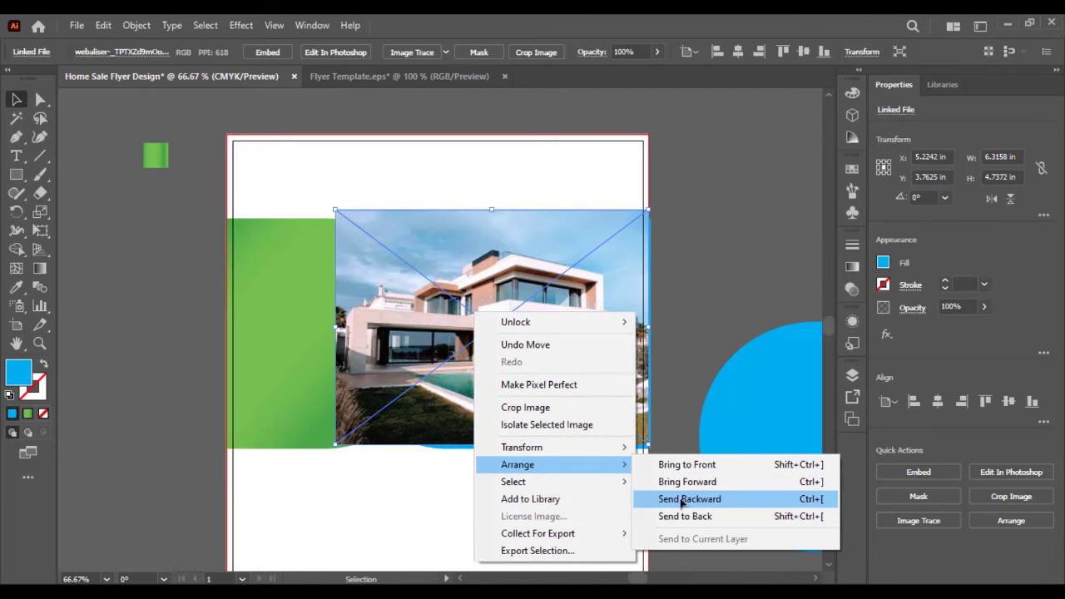
click(680, 501)
right_click(533, 359)
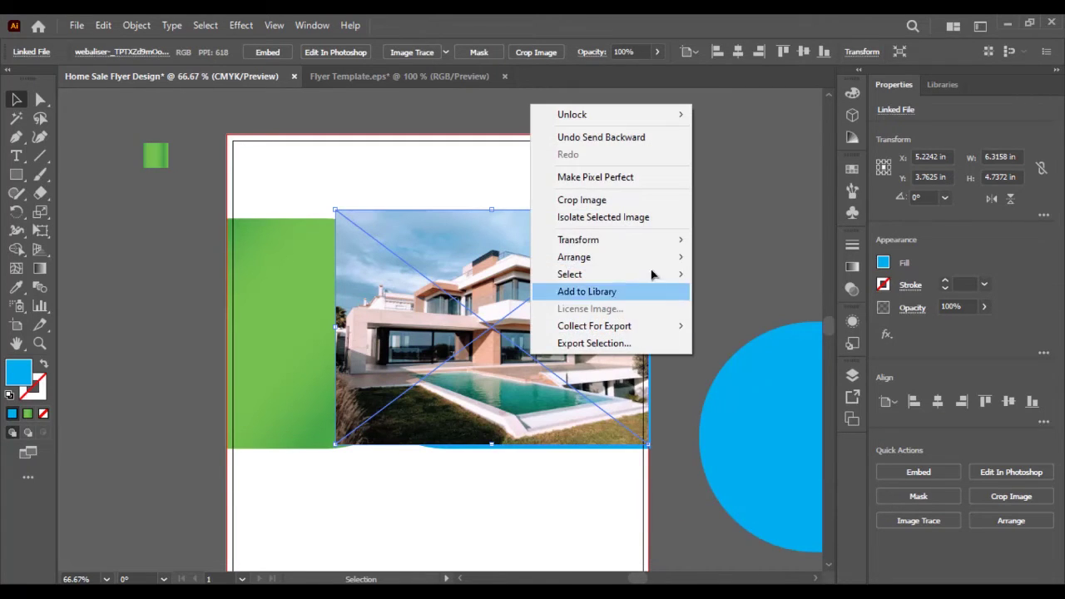
mouse_move(675, 258)
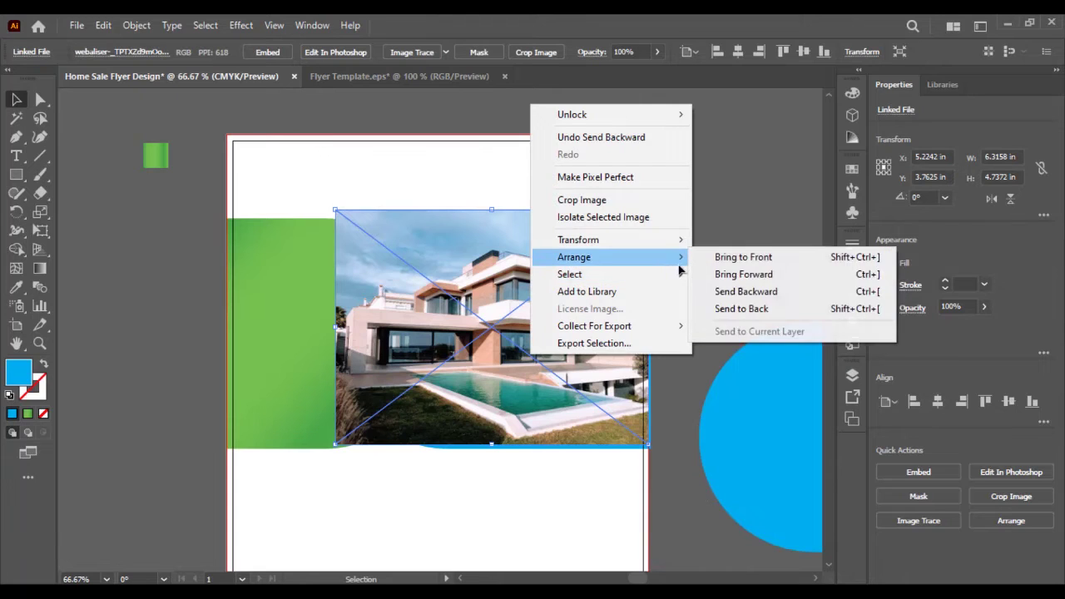
click(714, 296)
Send the house photo further backward until it lies behind the blue shape on the flyer
right_click(562, 313)
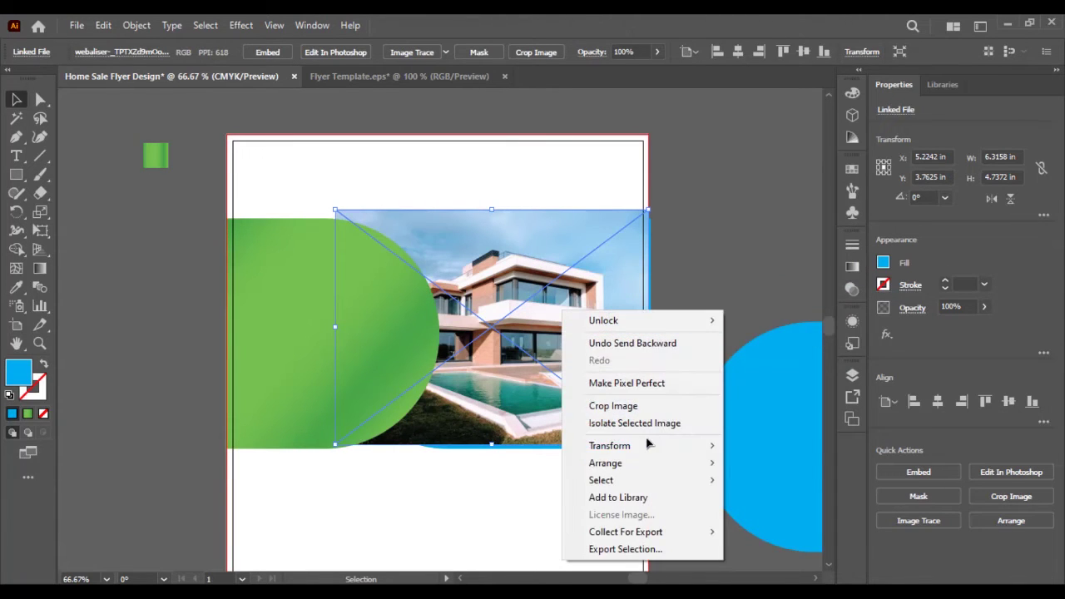
mouse_move(669, 462)
click(744, 494)
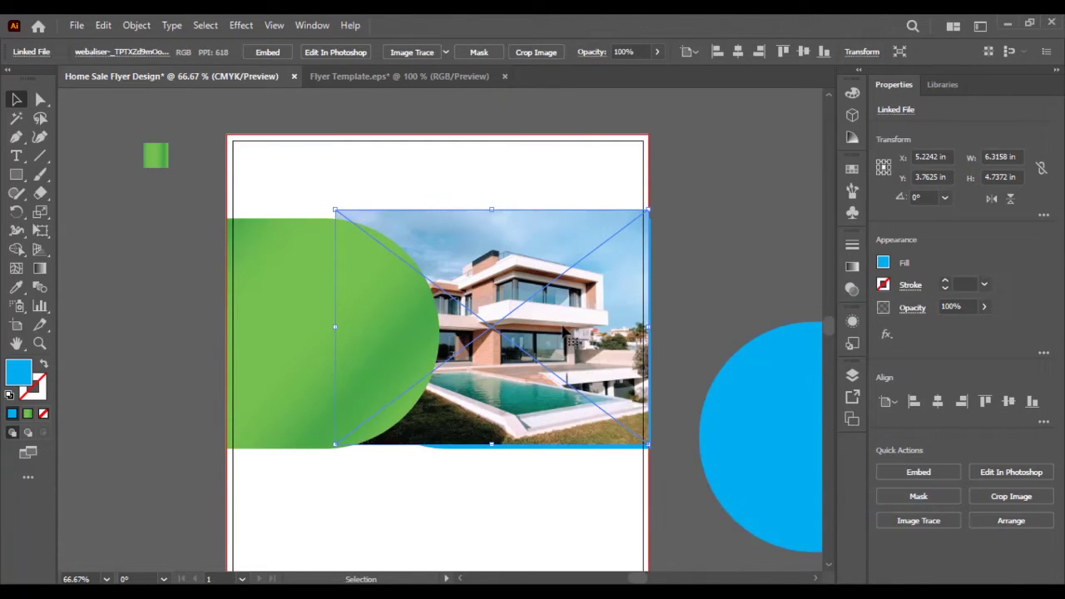
right_click(563, 327)
mouse_move(670, 483)
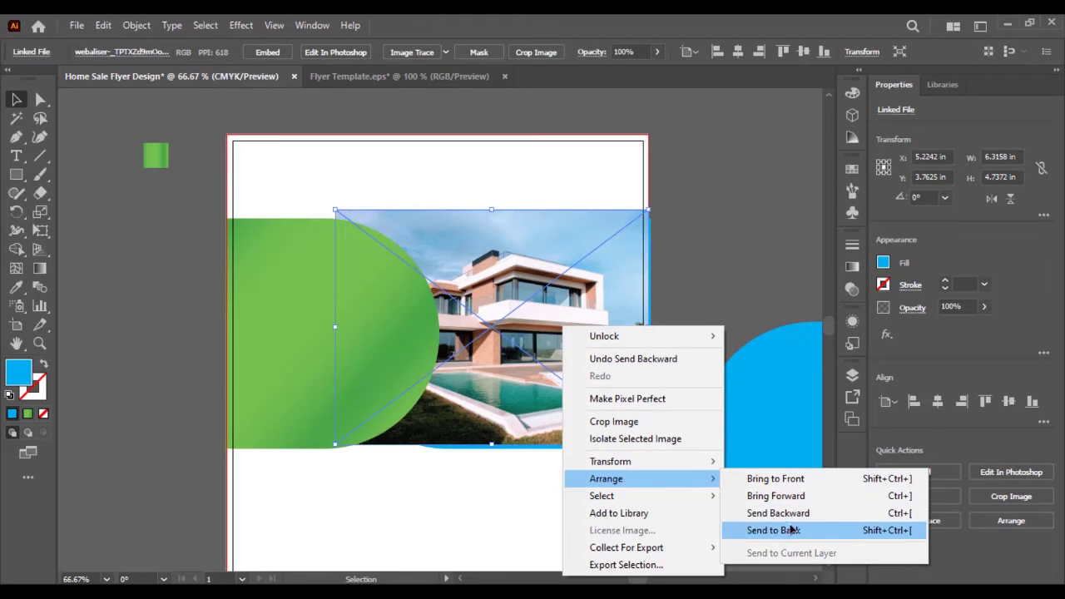
click(792, 516)
click(688, 316)
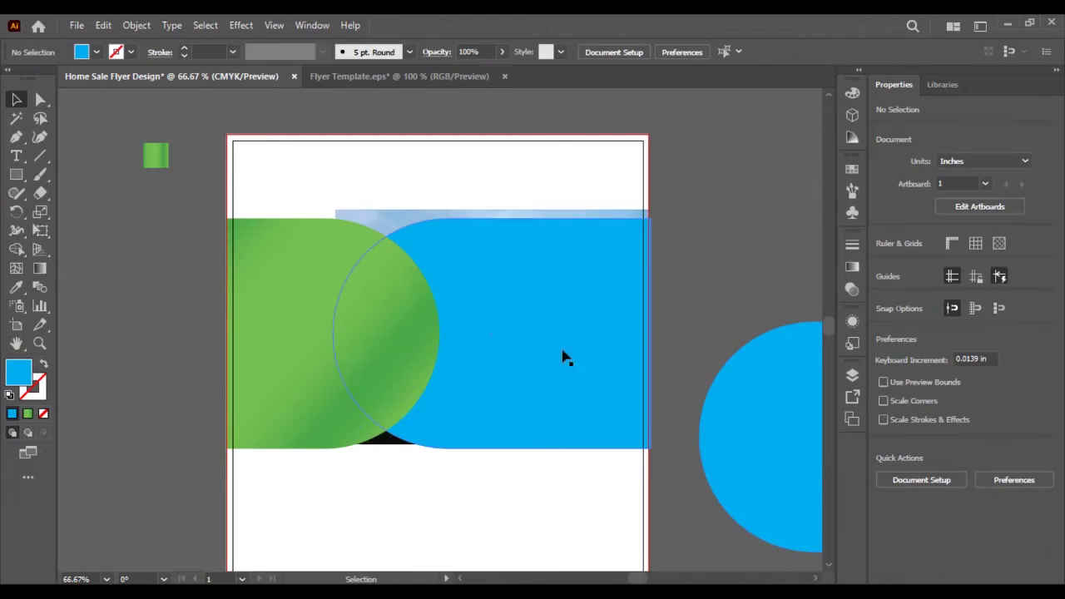
Stretch the house photo down to the blue shape's lower edge and clip it with that shape as a clipping mask
click(441, 216)
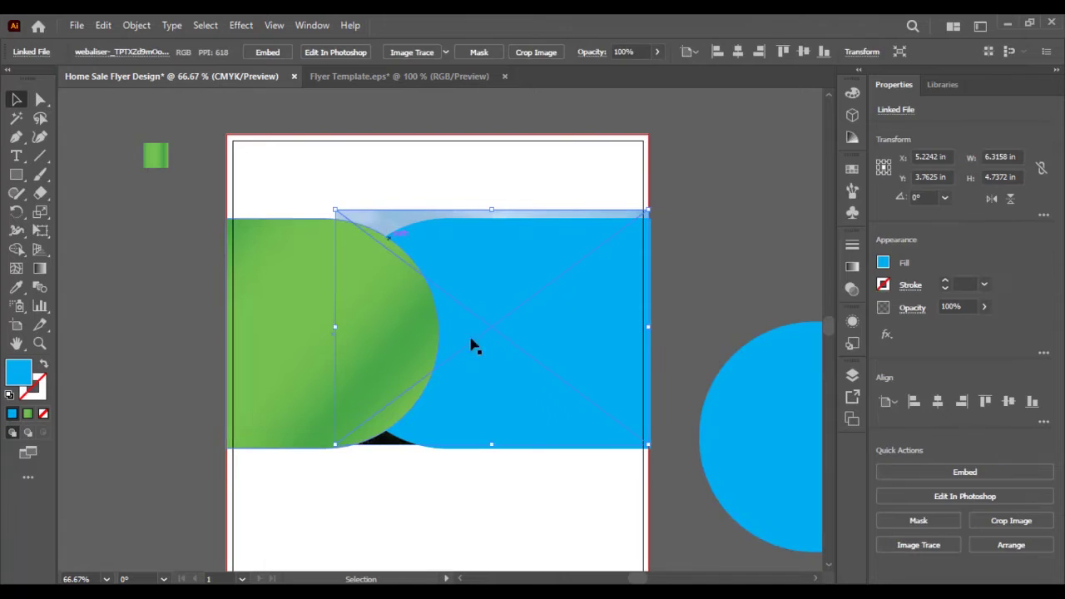
drag(492, 444, 491, 452)
click(683, 304)
drag(599, 306, 591, 302)
right_click(591, 302)
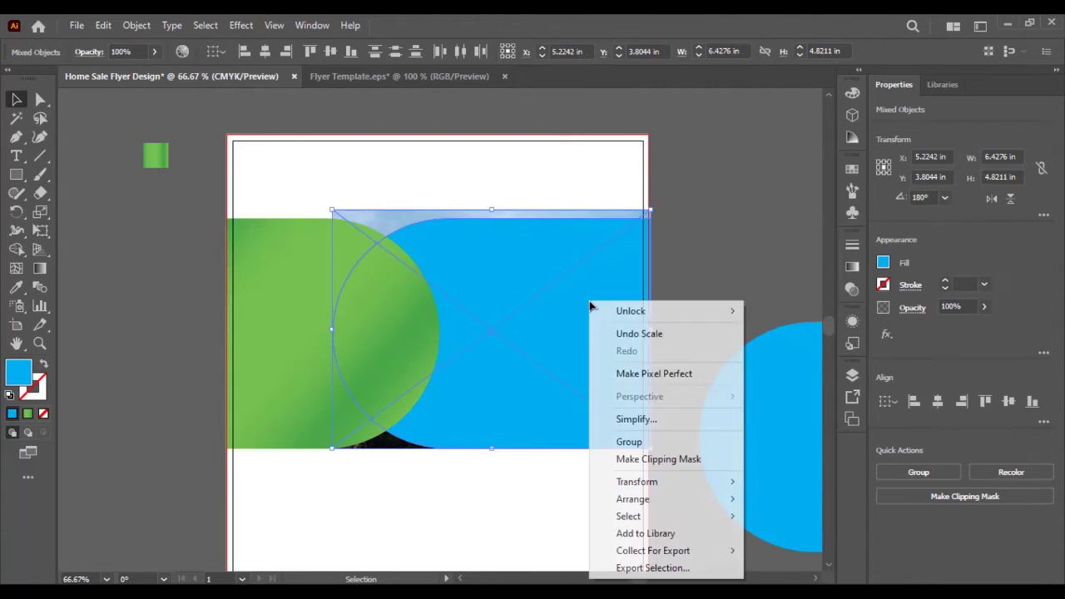
click(636, 459)
click(710, 307)
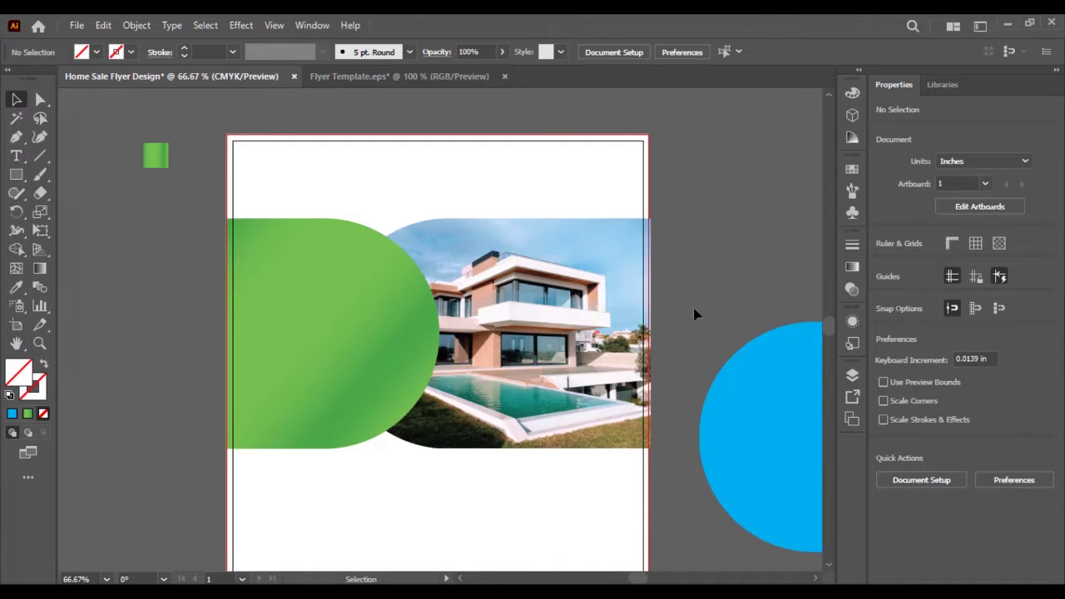
Move the spare blue shape exactly over the clipped photo and fill it with the blue-to-transparent linear gradient swatch
drag(760, 407, 396, 305)
click(694, 352)
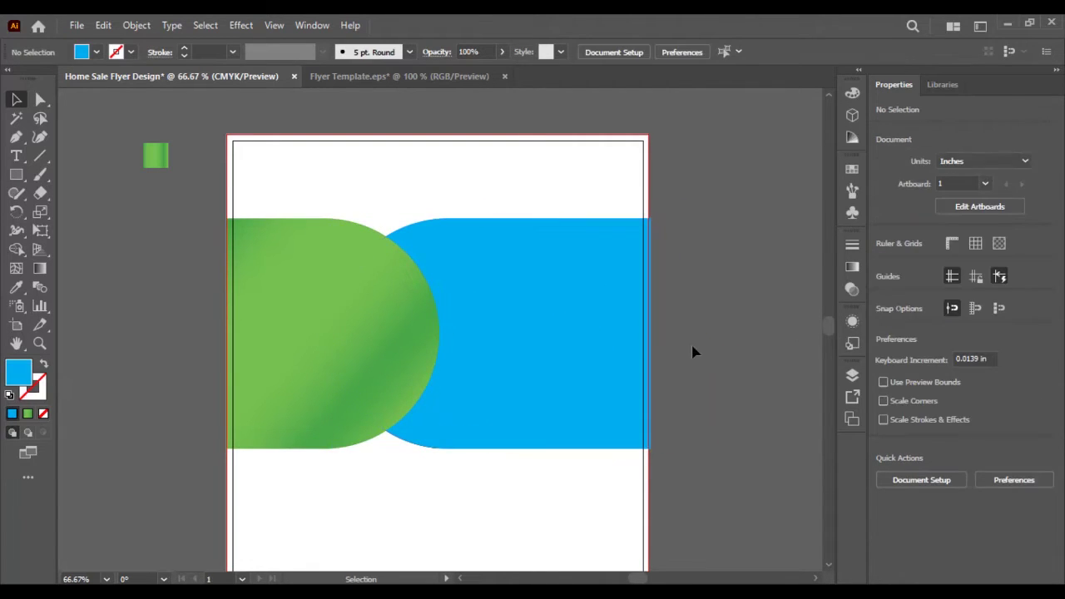
click(527, 355)
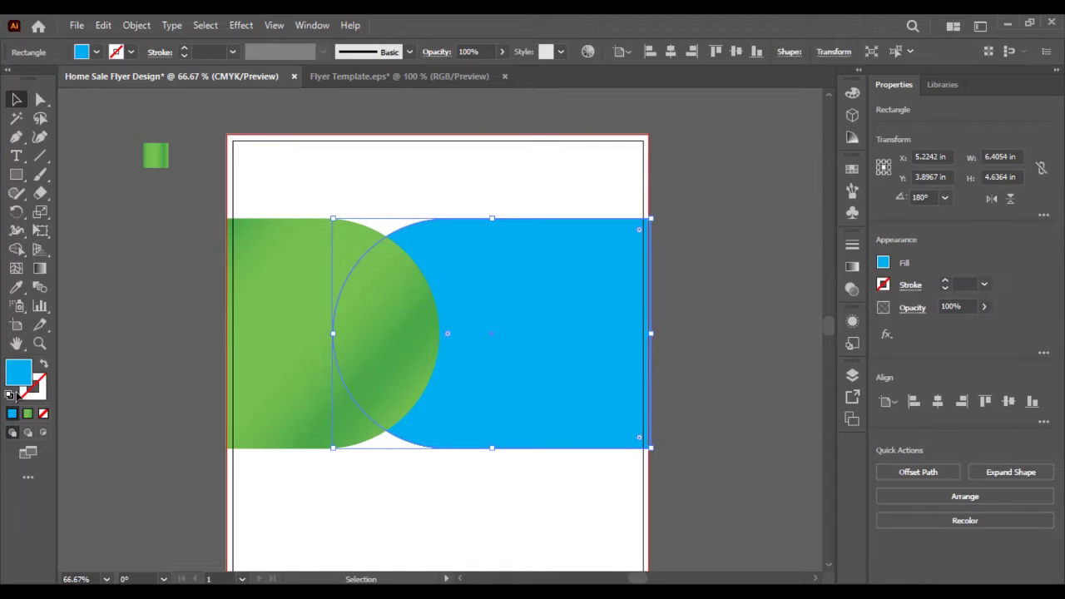
click(27, 416)
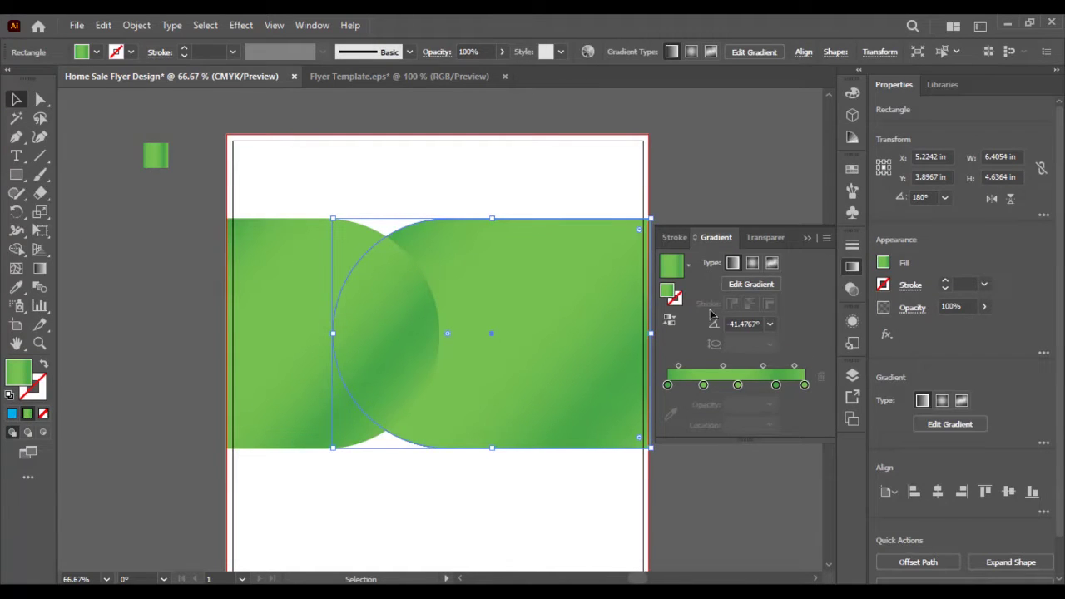
click(688, 266)
click(582, 343)
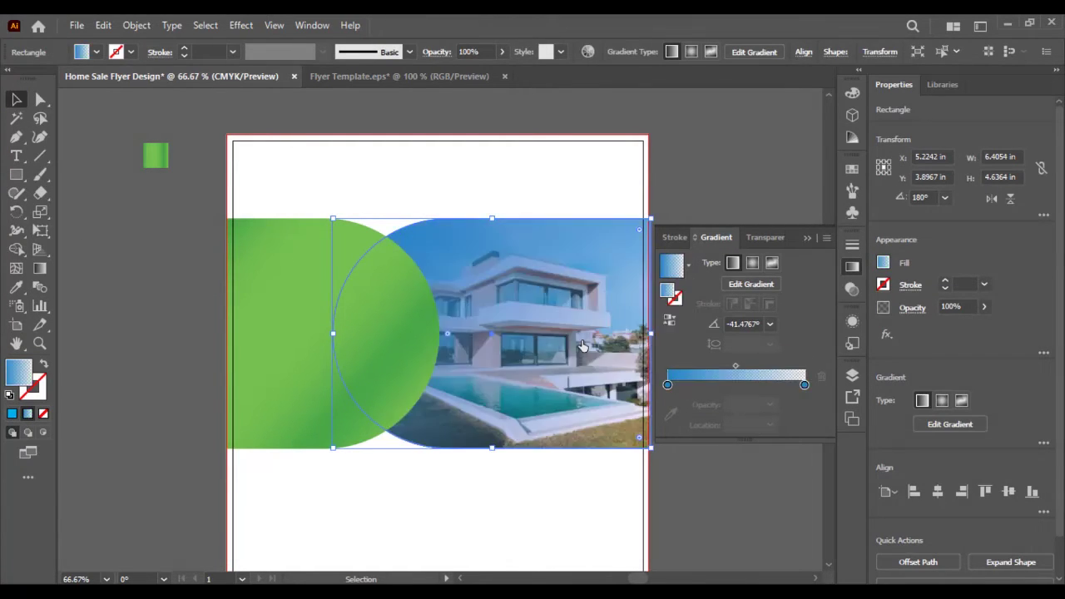
Recolor the overlay gradient's starting stop at 0% with the light green sampled from the left shape
double_click(667, 385)
key(Escape)
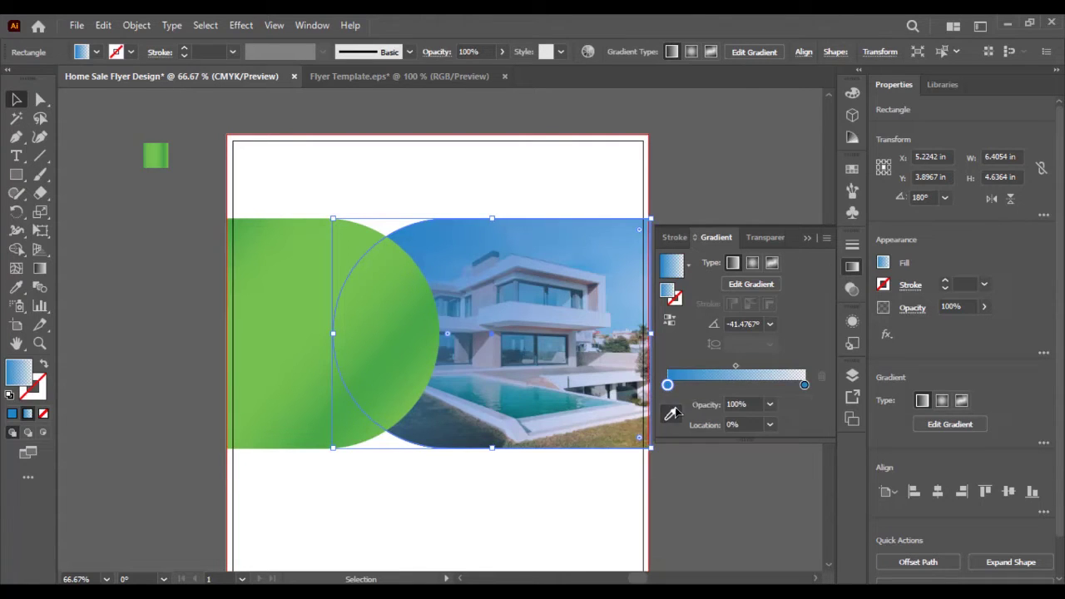
click(670, 395)
click(385, 359)
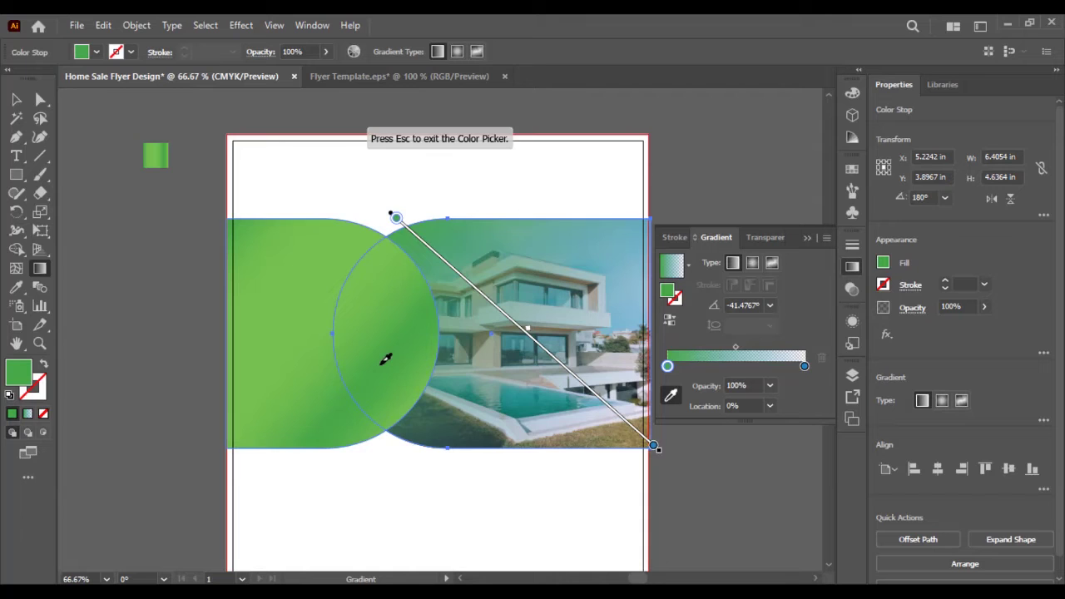
click(284, 326)
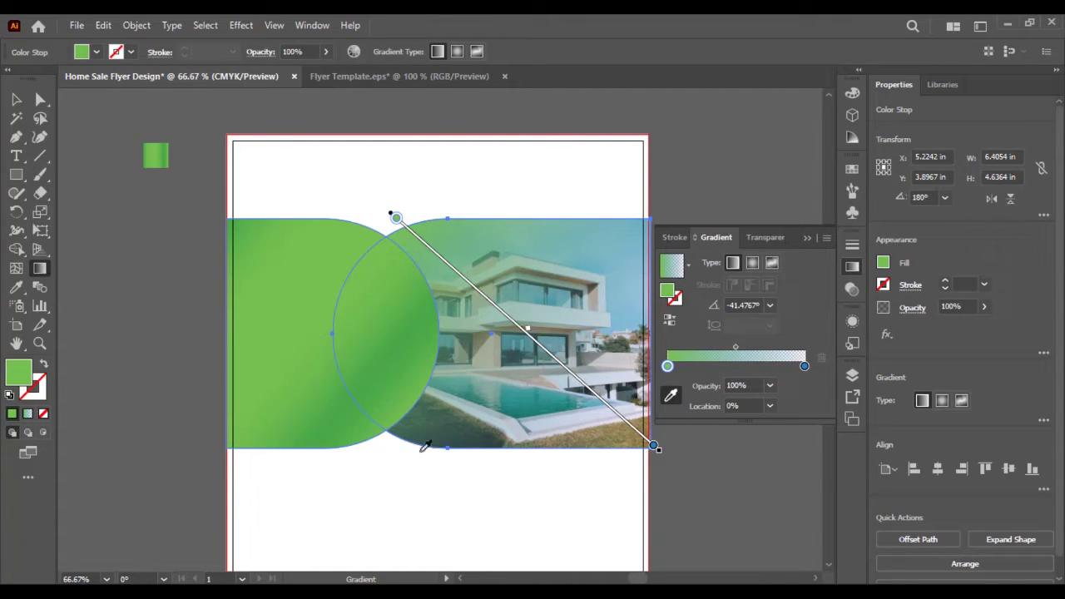
click(16, 100)
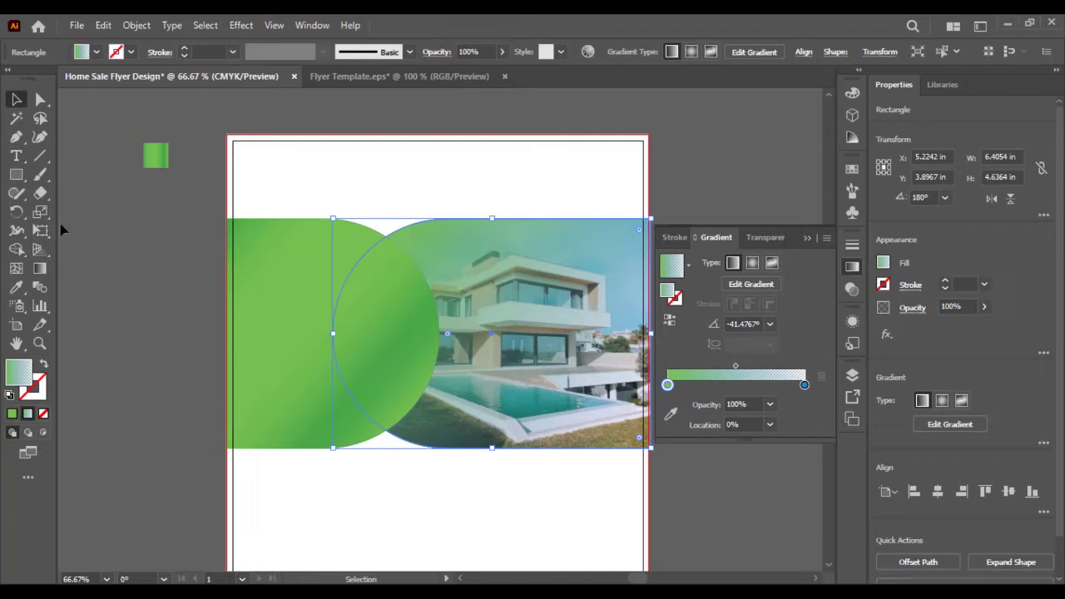
Redraw the house photo overlay's gradient diagonally at 45°, from green near its lower-left curve to transparent toward the upper right
click(39, 268)
drag(394, 456, 591, 268)
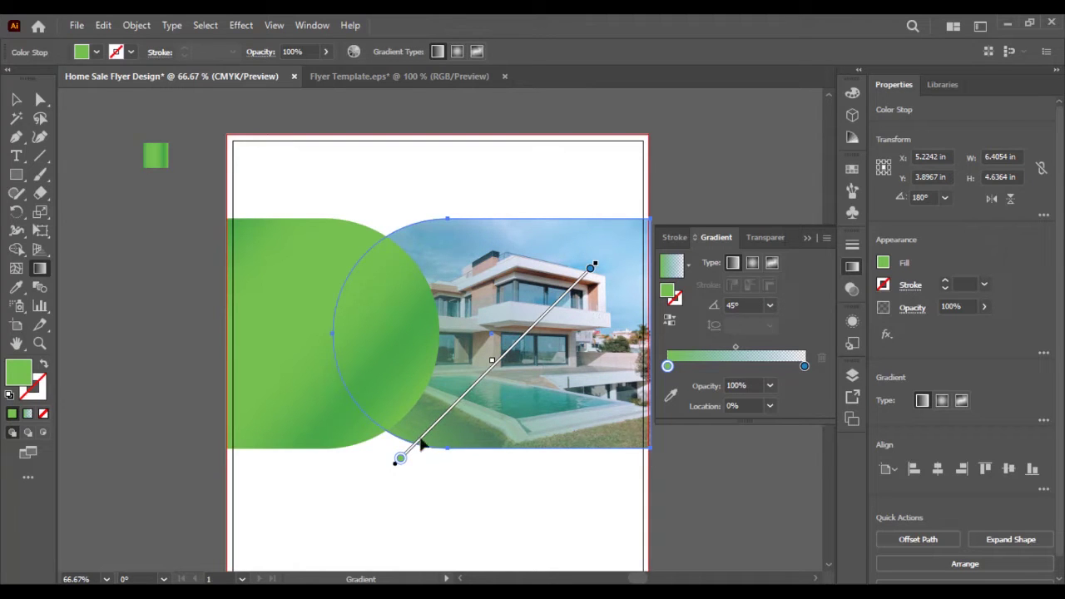
mouse_move(449, 418)
mouse_down()
mouse_move(475, 375)
mouse_move(455, 387)
mouse_move(462, 400)
mouse_up()
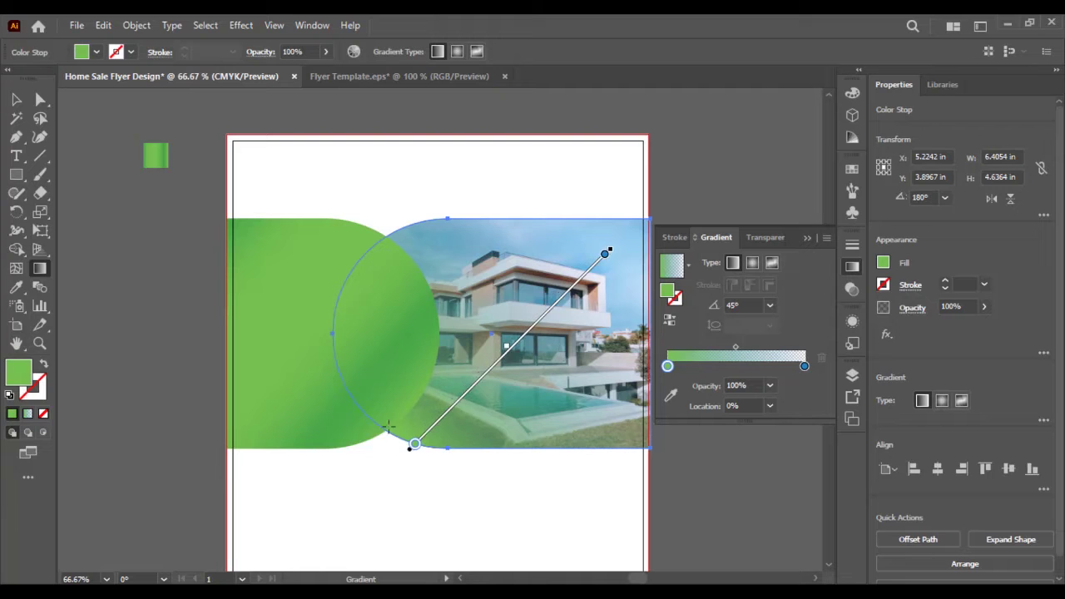
click(15, 99)
click(123, 241)
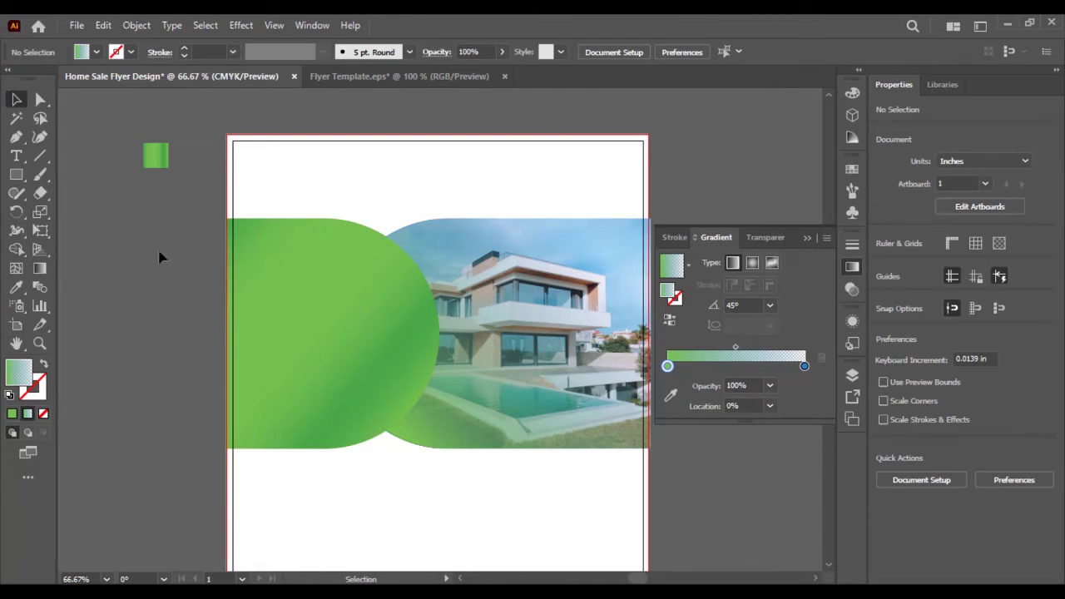
Stretch the left green shape's diagonal gradient further toward its lower-right curve and close the gradient settings
click(291, 374)
key(g)
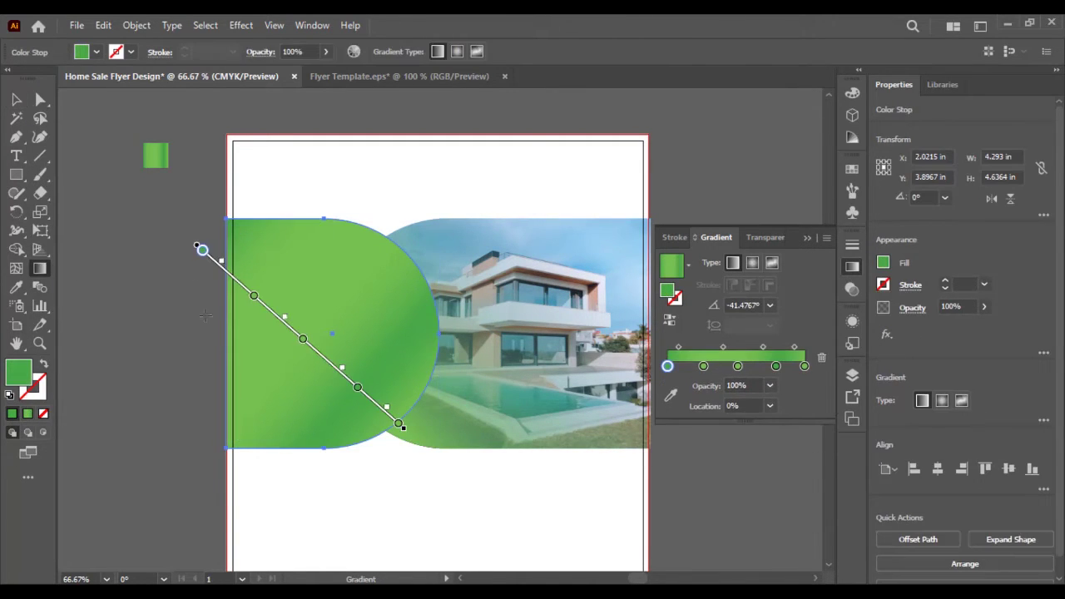
drag(379, 408, 400, 426)
click(15, 99)
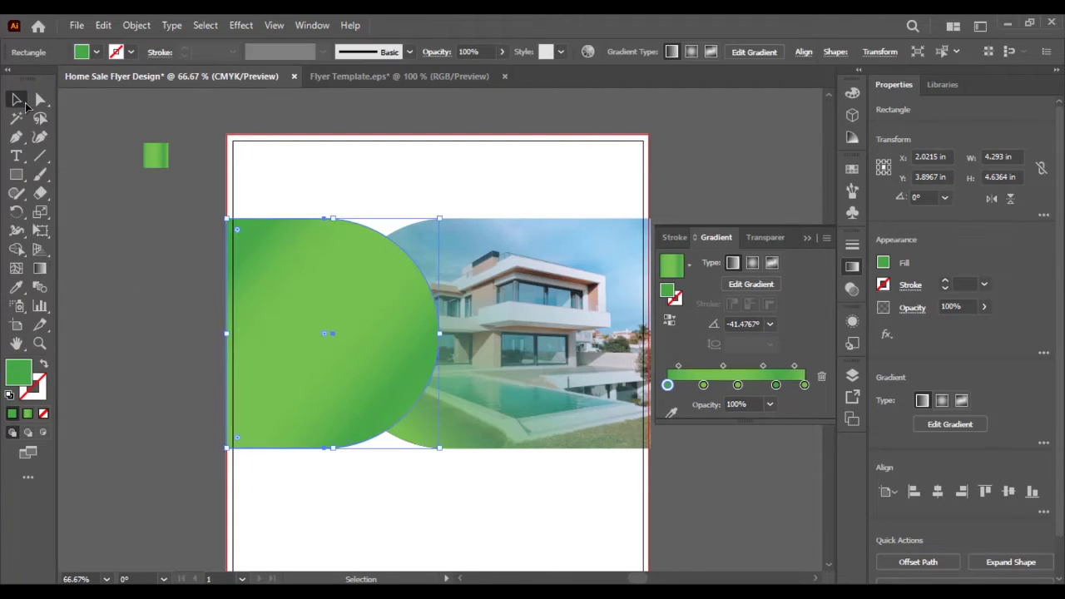
click(87, 185)
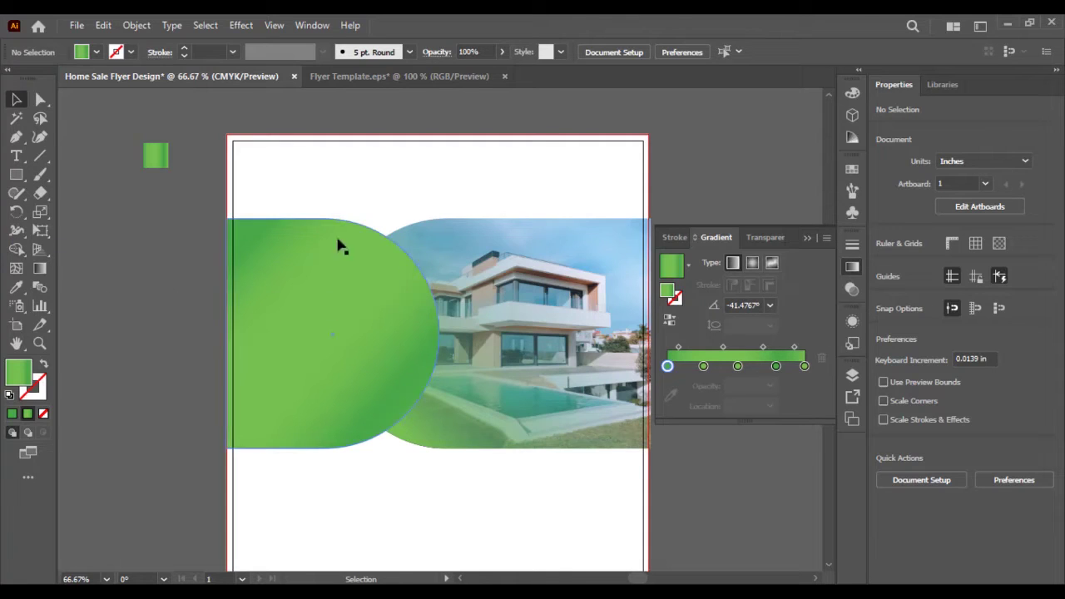
click(806, 239)
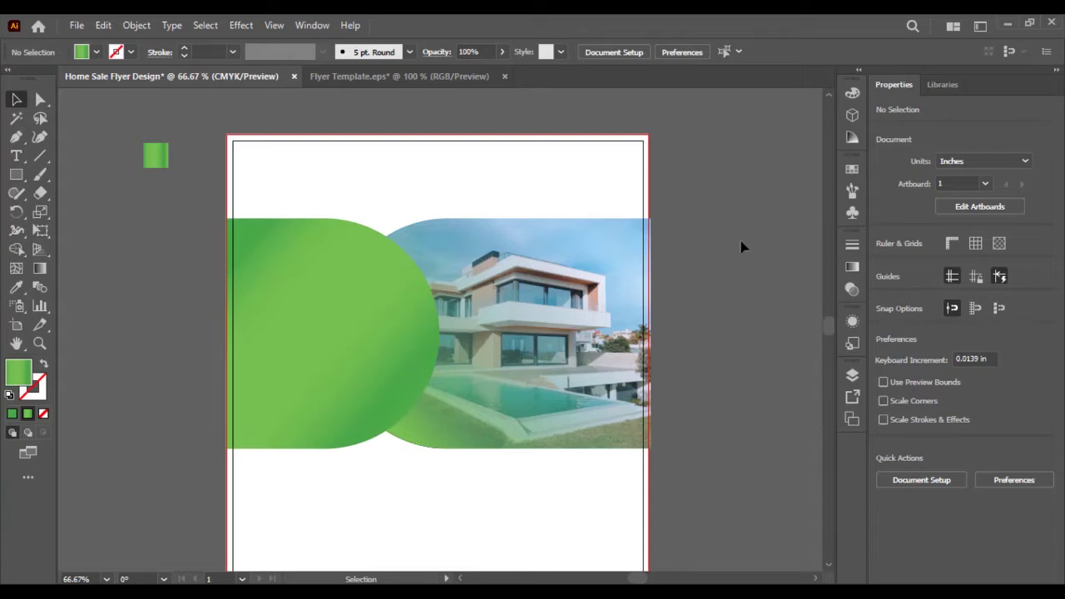
Pull the gradient overlay's right edge in to the flyer's red bleed line
click(645, 351)
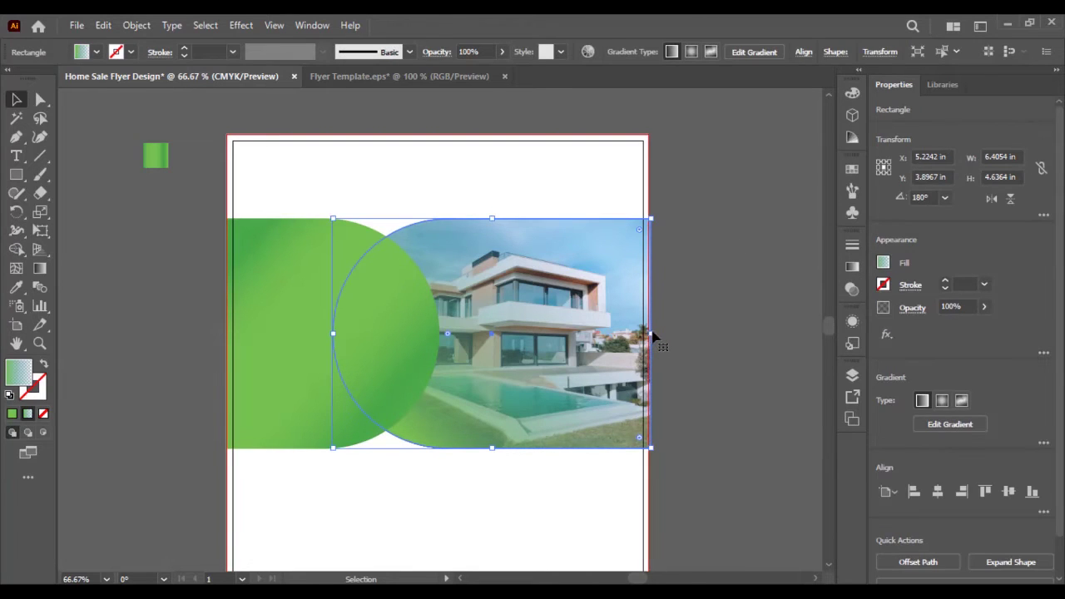
drag(650, 332, 647, 333)
click(663, 336)
click(653, 332)
drag(655, 333, 311, 350)
click(679, 339)
Trim the clipped house photo's right edge so it ends exactly at the red bleed line
key(ctrl+equal)
key(ctrl+equal)
key(ctrl+equal)
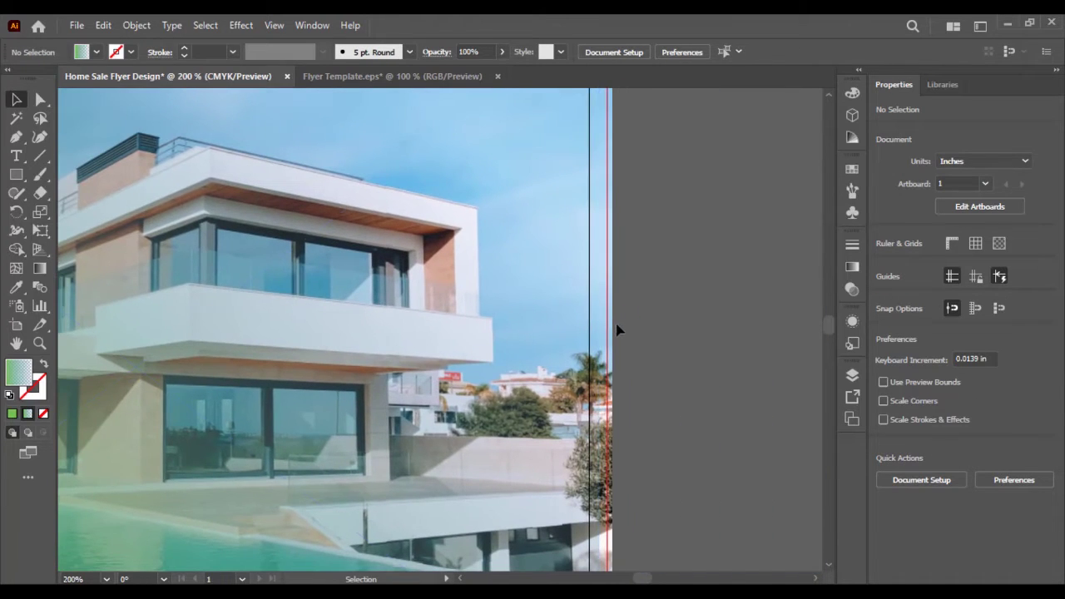
click(620, 363)
drag(612, 380, 608, 385)
click(636, 383)
key(ctrl+minus)
key(ctrl+minus)
key(ctrl+minus)
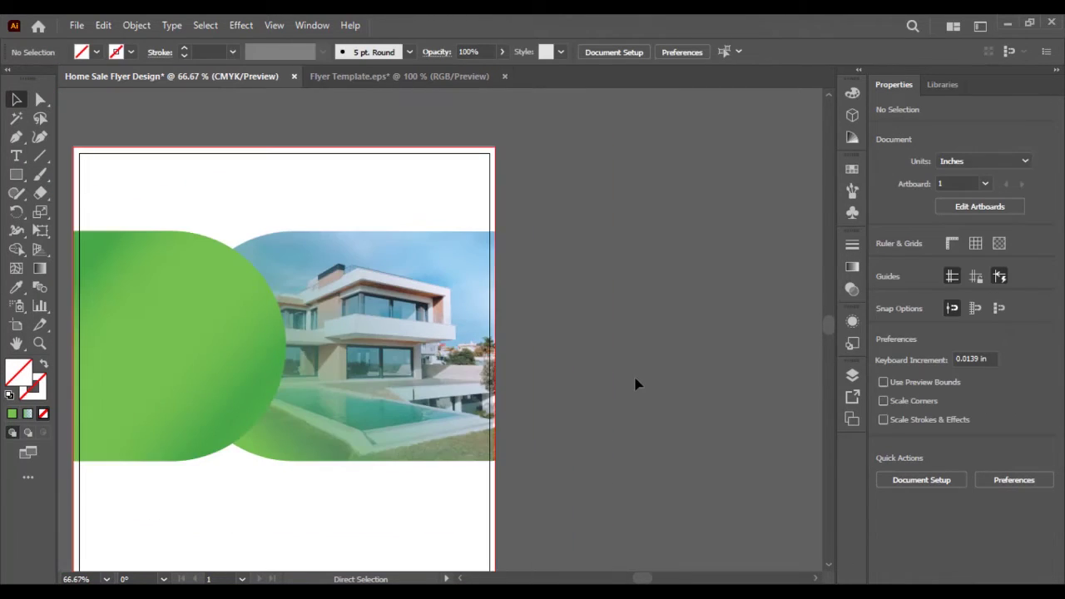
Draw a rectangle about 5.33 by 1.36 in at the flyer's upper-right bleed corner, keeping its corners square
drag(547, 330, 646, 411)
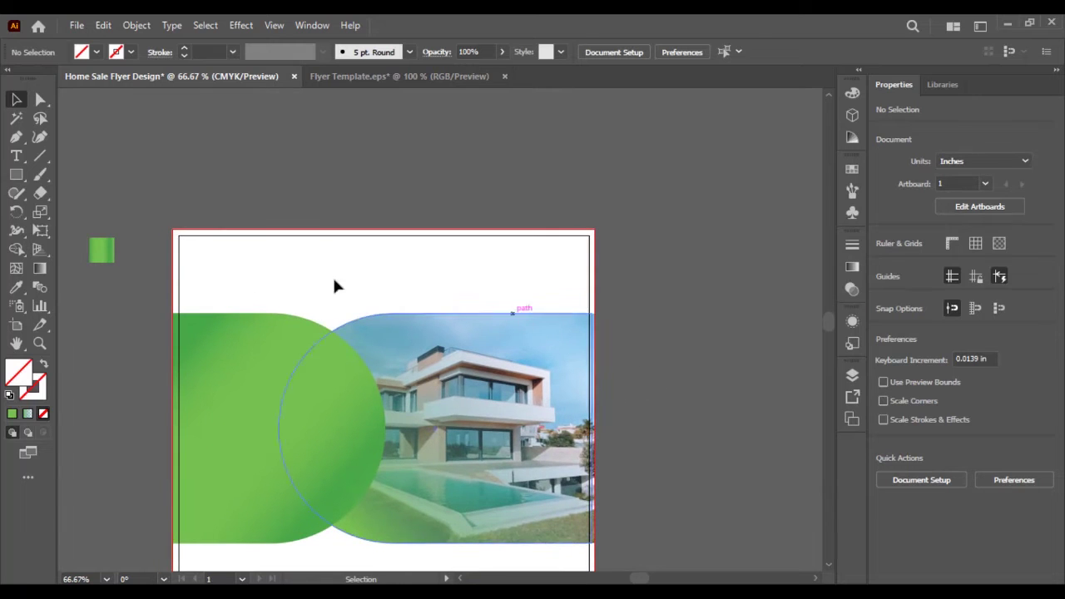
click(20, 175)
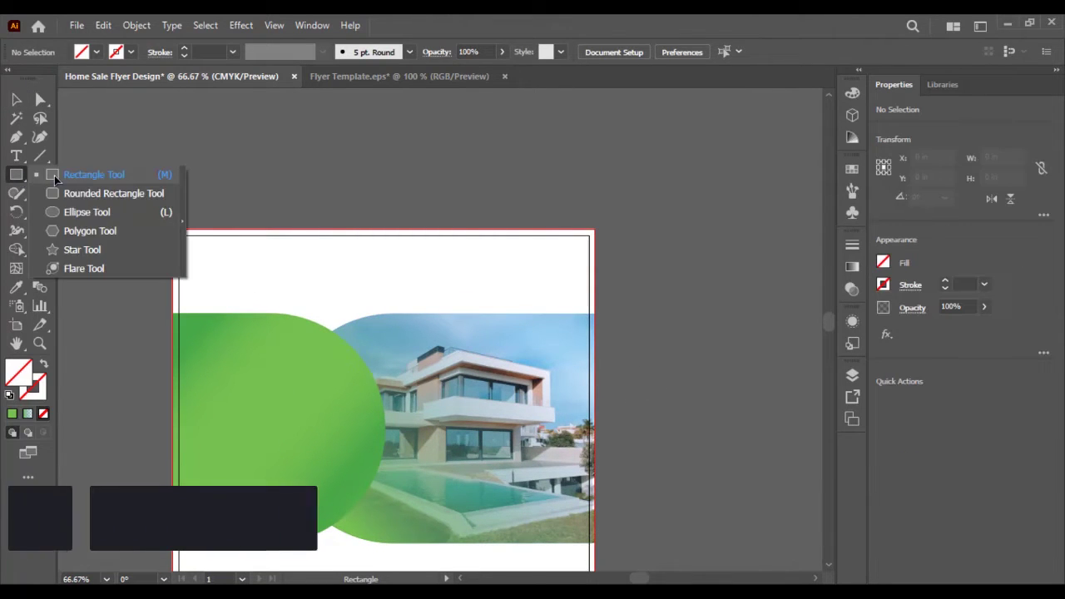
drag(590, 230, 489, 237)
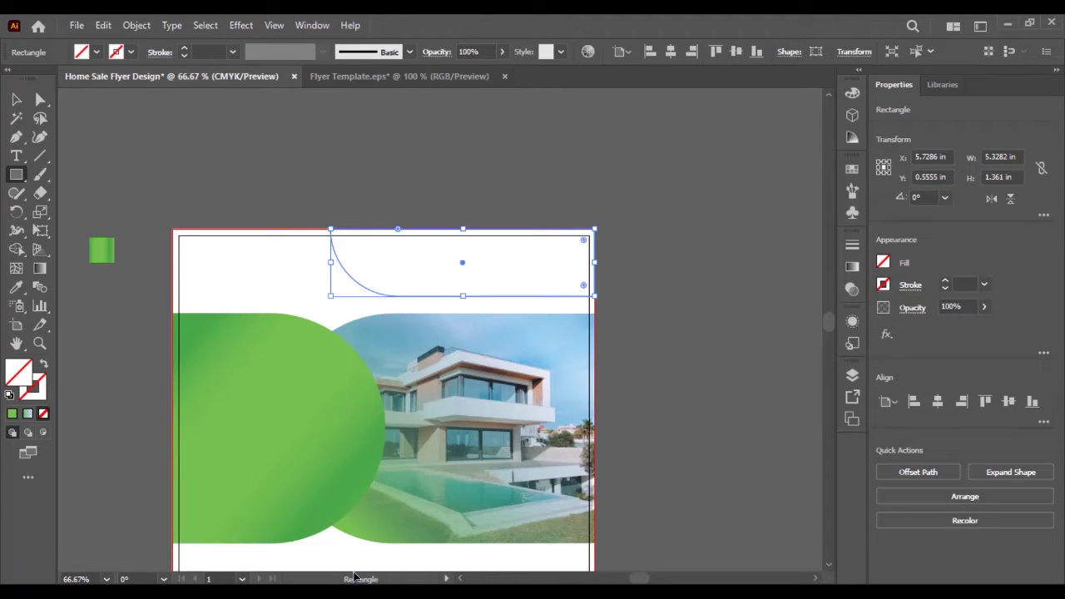
key(ctrl+z)
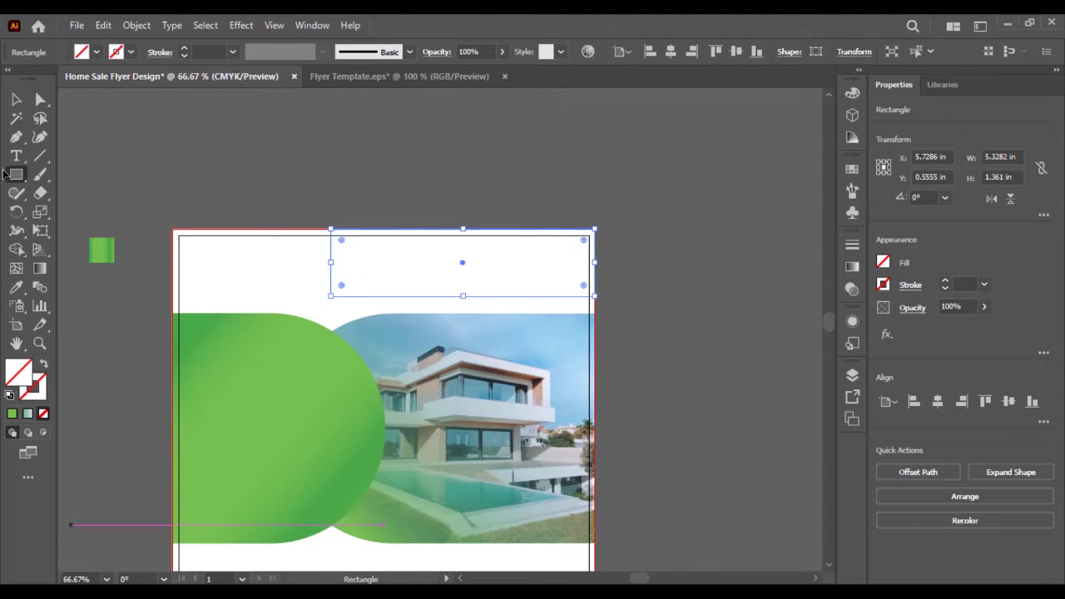
Slant the top rectangle's left side by moving its upper-left anchor outward, and round its lower-left corner to about 1.19 in
click(40, 99)
drag(334, 232, 301, 231)
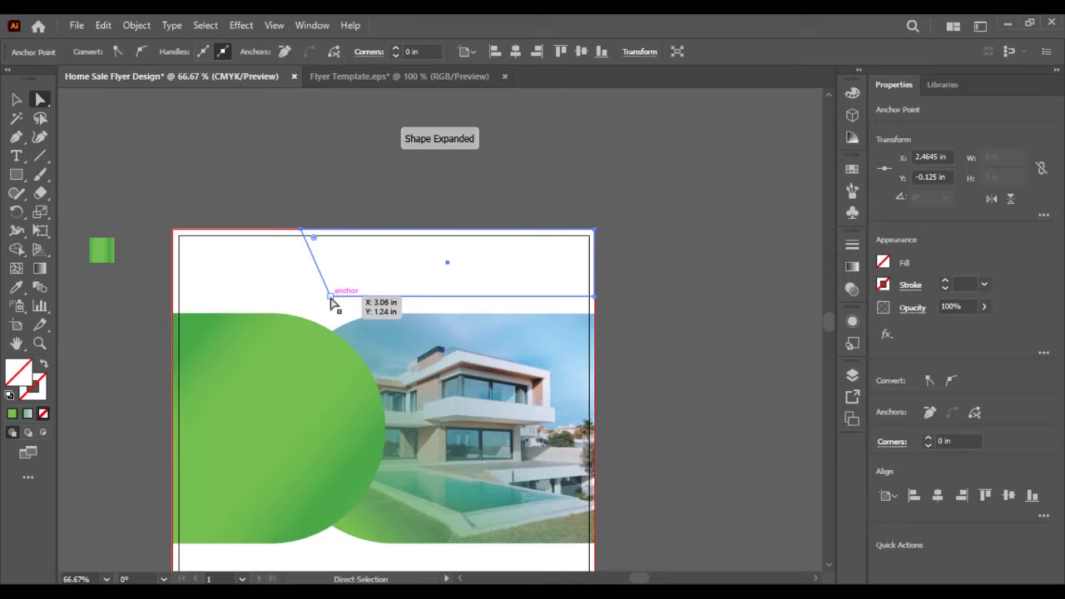
drag(339, 284, 372, 241)
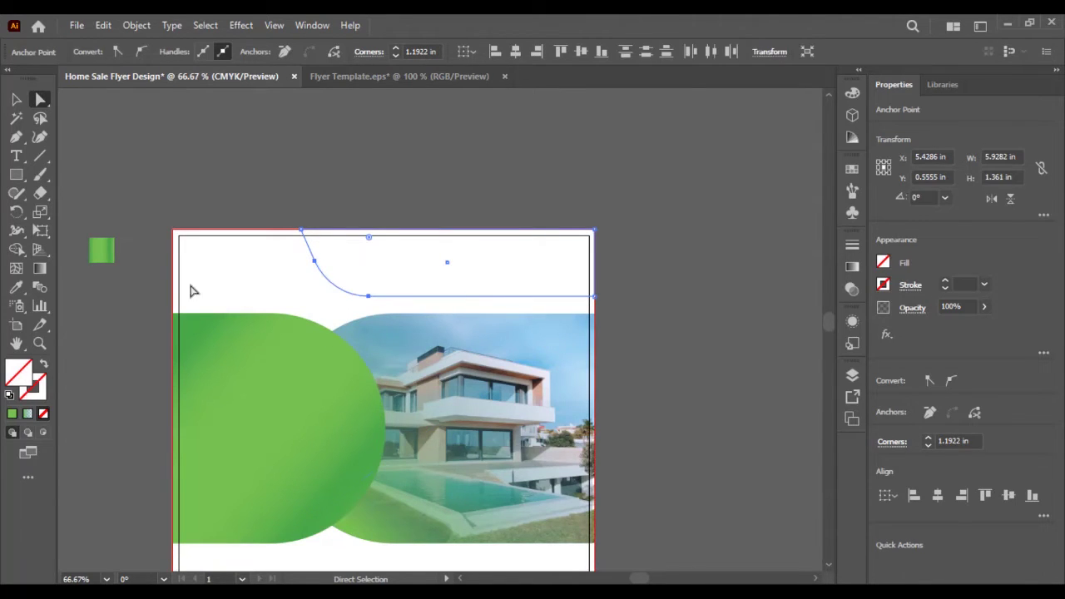
Fill the top shape with the green gradient sampled from the spare square and angle it slightly downward to the right
click(16, 287)
click(102, 249)
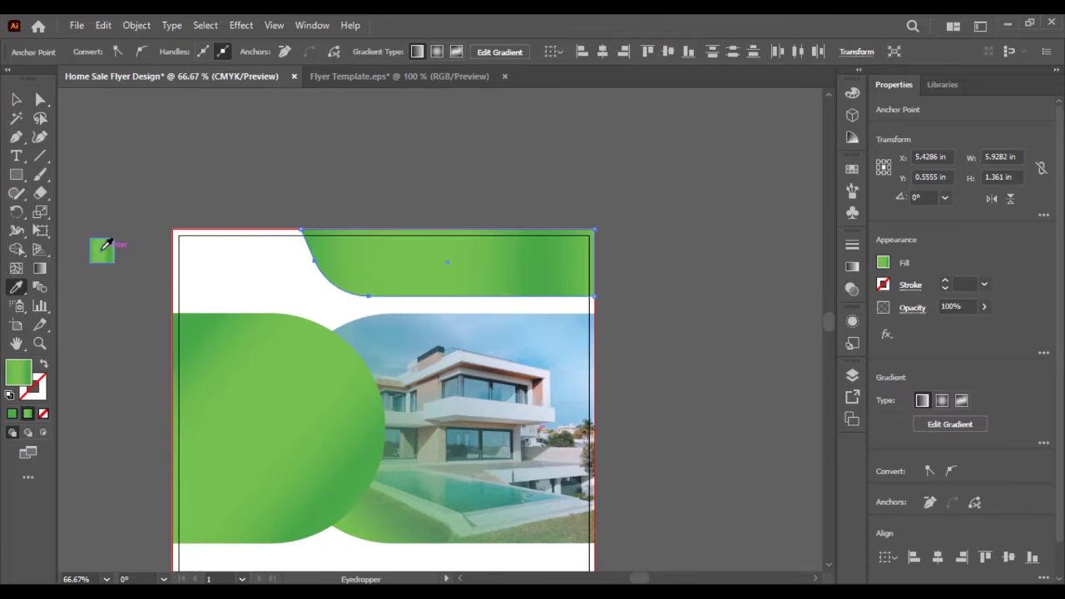
click(39, 267)
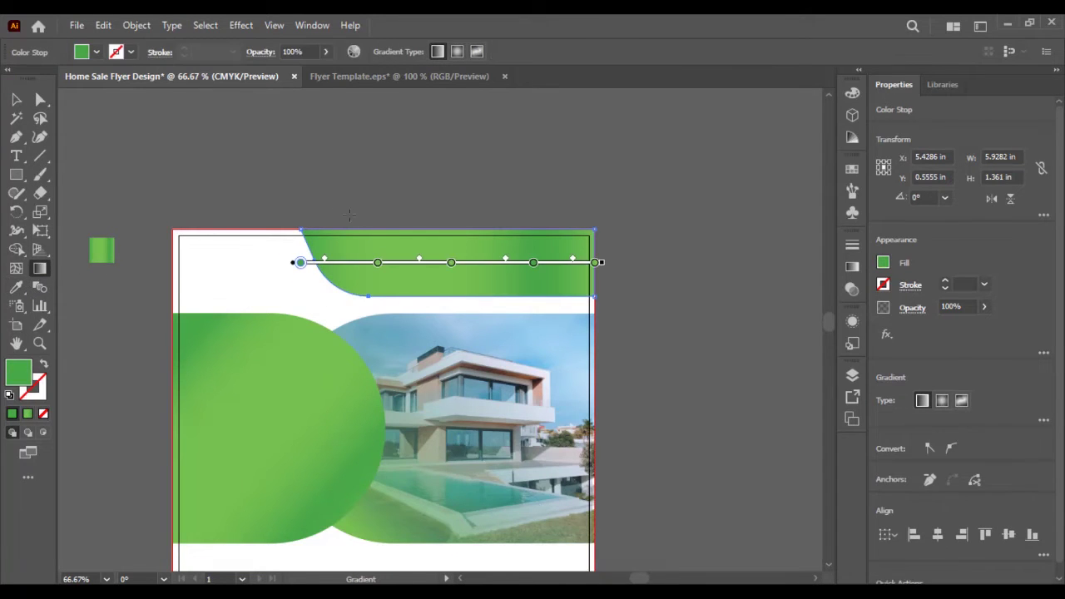
mouse_move(323, 214)
mouse_down()
mouse_move(625, 261)
mouse_move(646, 276)
mouse_move(646, 291)
mouse_up()
click(16, 100)
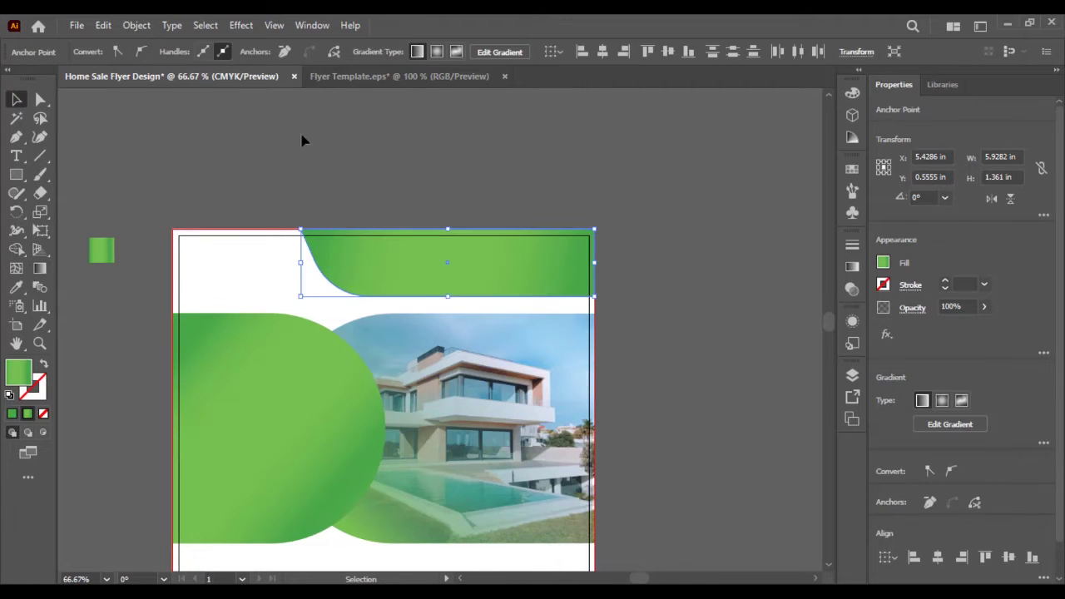
click(316, 141)
Draw a green rectangle about 2.98 by 2.61 in below the main shapes and duplicate it into an evenly spaced row of three
scroll(470, 362, down, 5)
scroll(476, 374, down, 1)
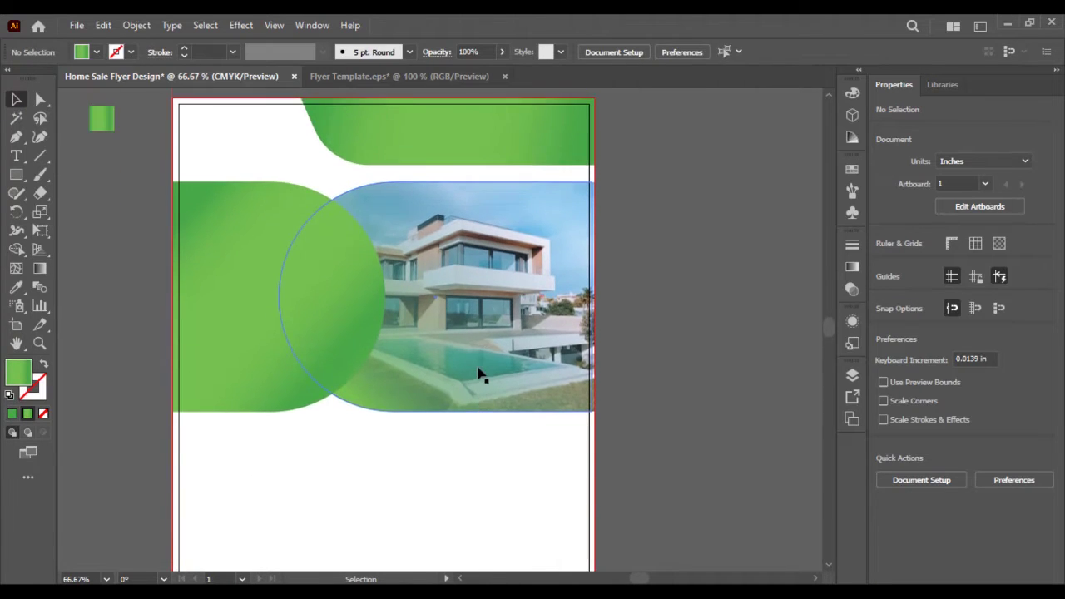
scroll(472, 370, up, 2)
scroll(372, 356, down, 3)
scroll(373, 356, down, 4)
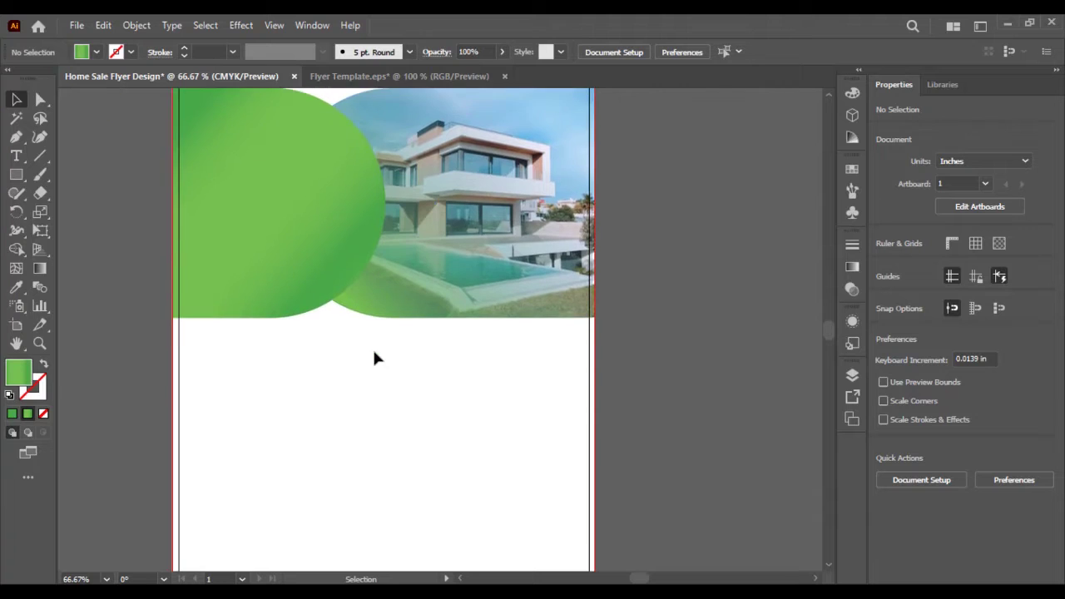
drag(374, 357, 376, 333)
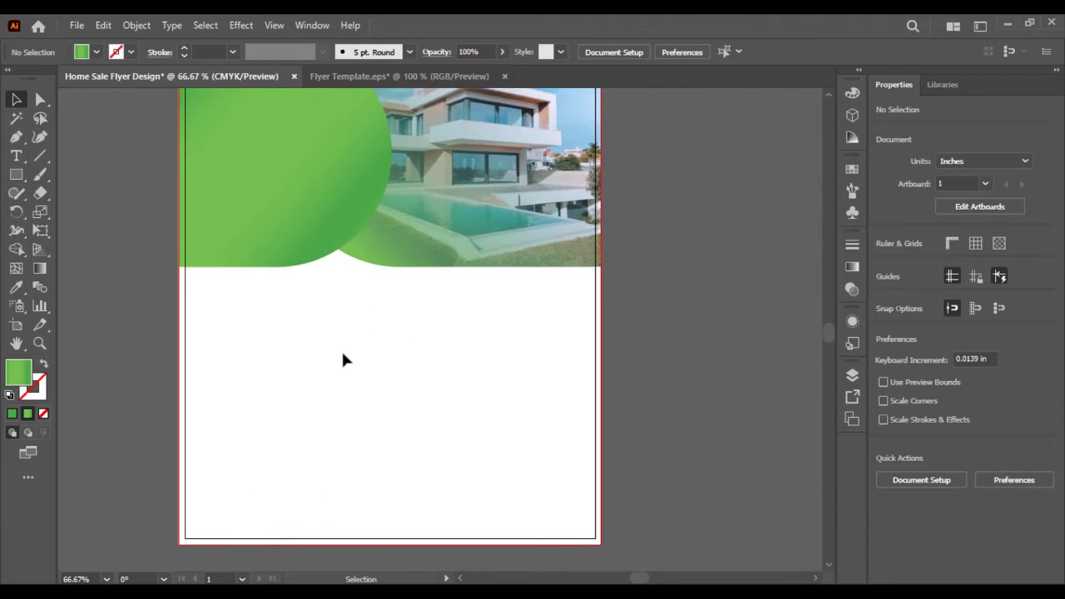
click(16, 175)
drag(211, 347, 360, 475)
key(v)
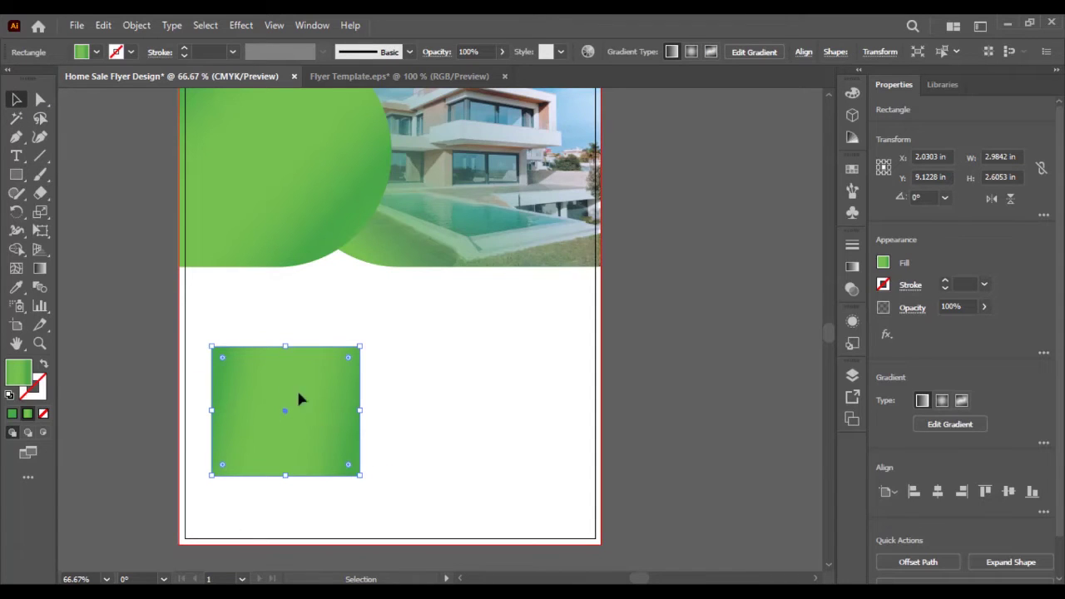
drag(301, 400, 624, 372)
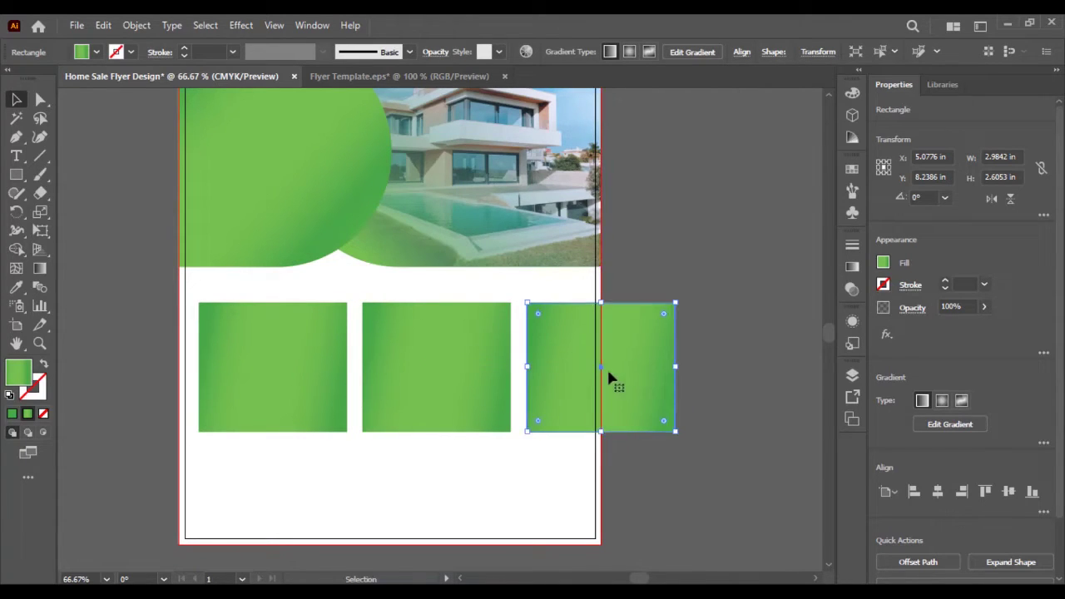
Scale the three rectangles down together to about 2.41 by 2.10 in each so the row fits inside the margins
shift+click(428, 359)
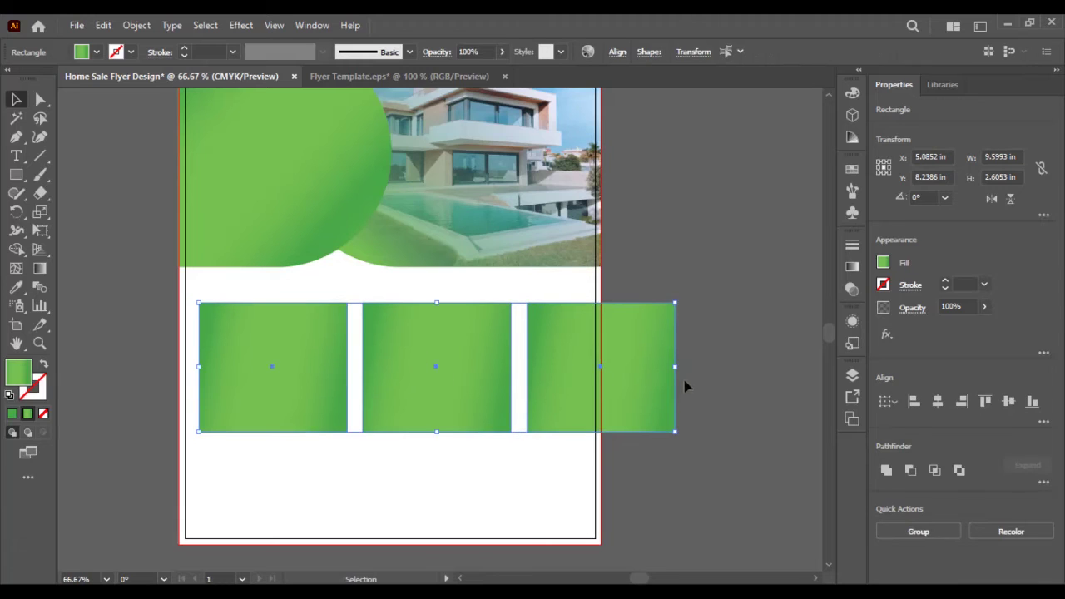
drag(674, 366, 533, 347)
shift+click(544, 372)
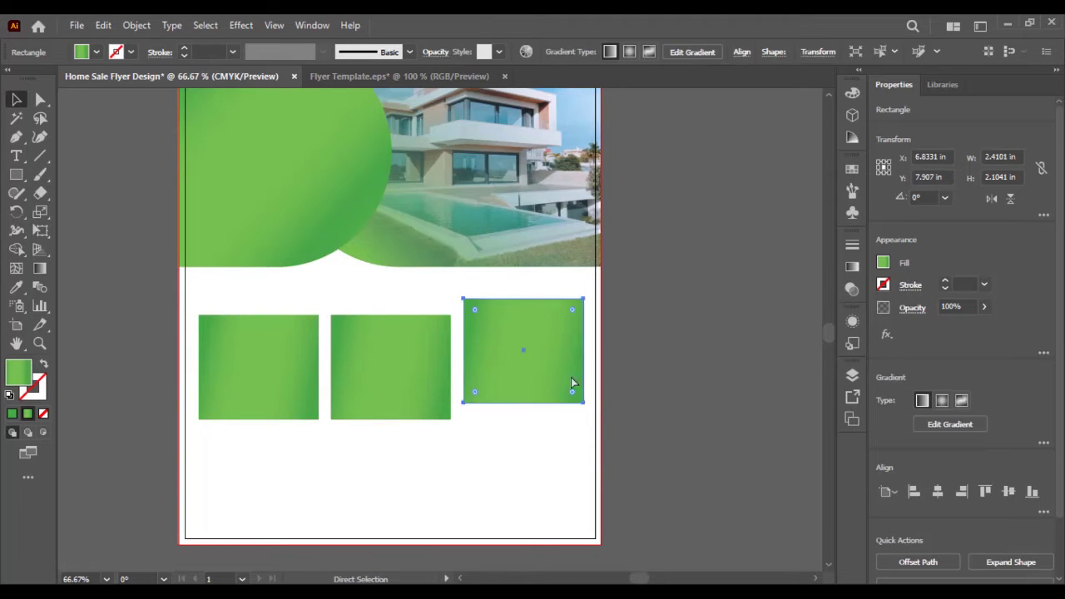
key(ctrl+z)
click(638, 424)
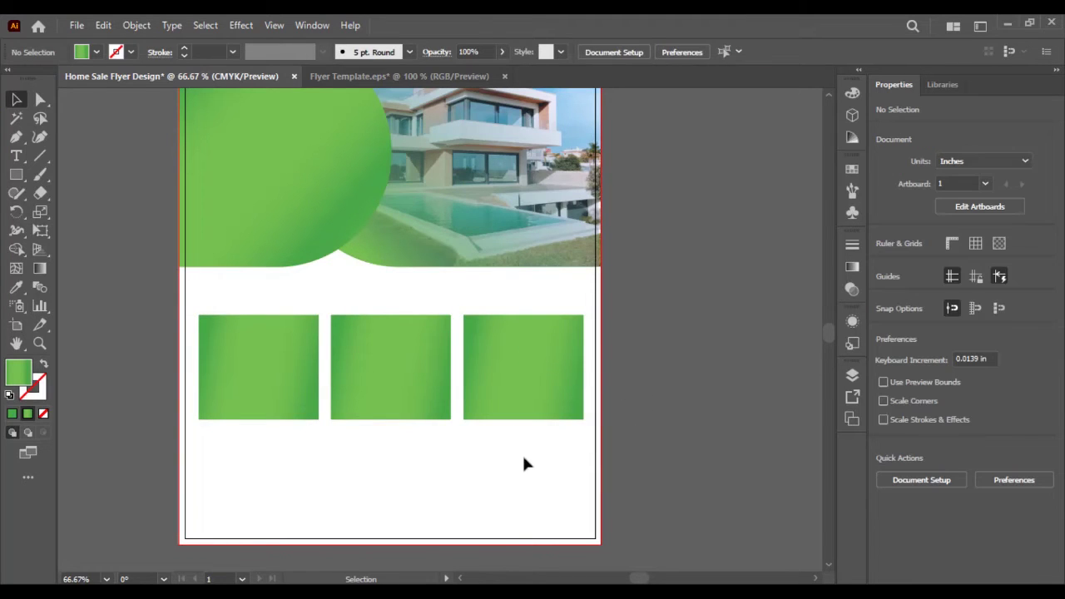
Select all three green rectangles and place a duplicate of the row below the artboard
click(544, 377)
shift+click(404, 381)
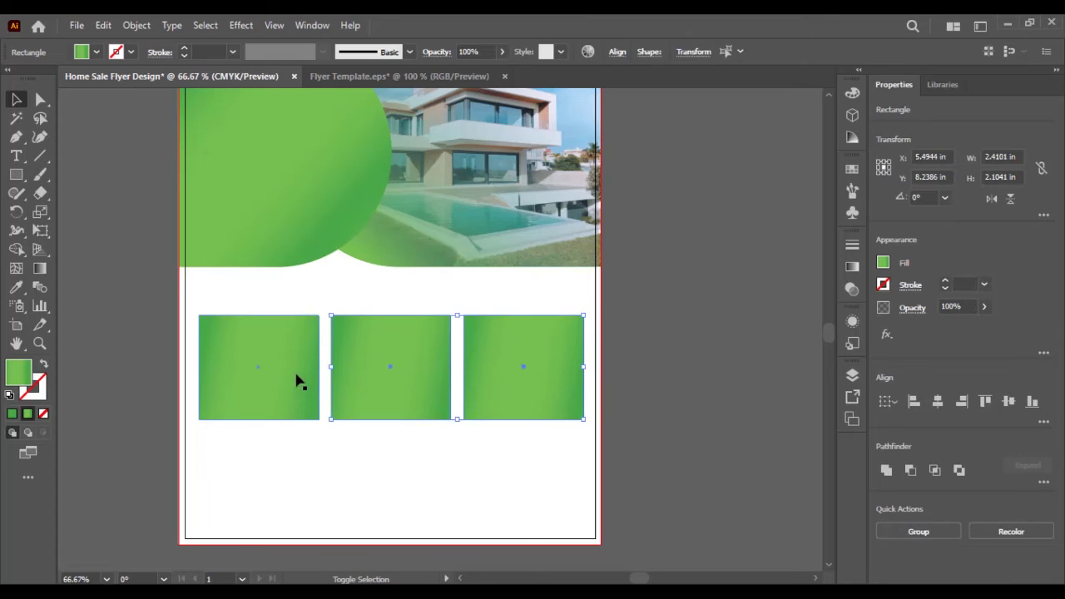
shift+click(297, 380)
click(699, 438)
click(521, 388)
shift+click(416, 375)
shift+click(309, 370)
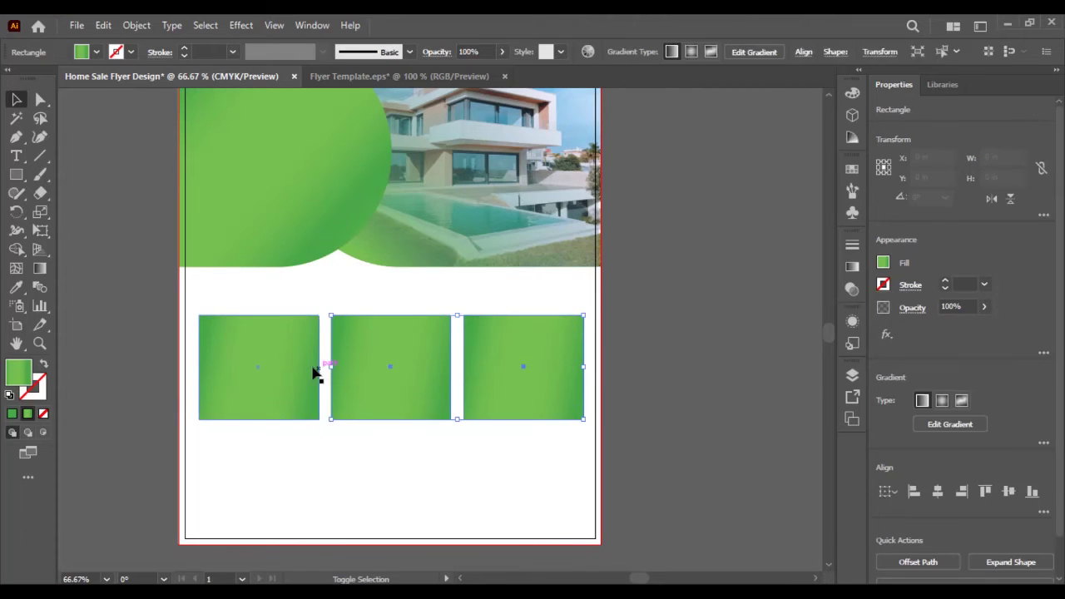
scroll(359, 405, down, 5)
drag(407, 295, 425, 543)
click(574, 361)
Move the three rectangles on the flyer slightly upward together
click(487, 255)
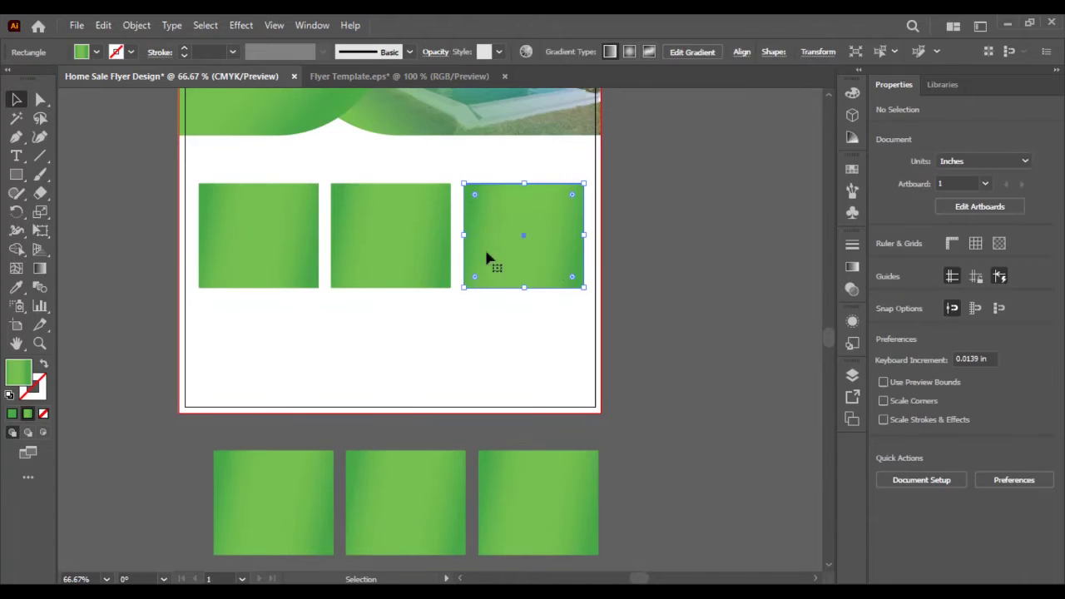
shift+click(425, 243)
shift+click(309, 241)
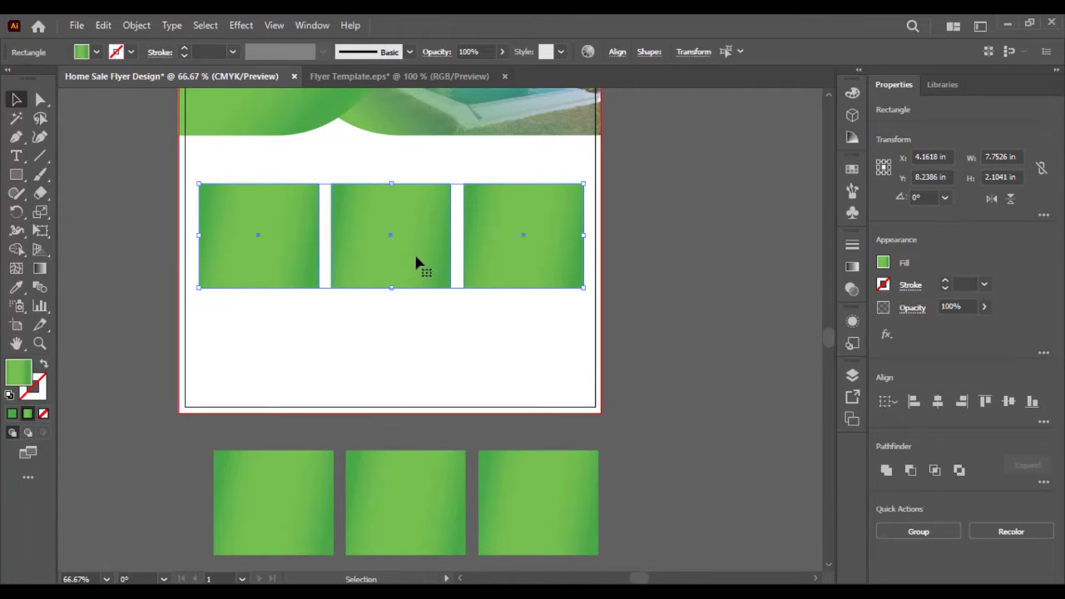
drag(414, 257, 414, 246)
click(611, 259)
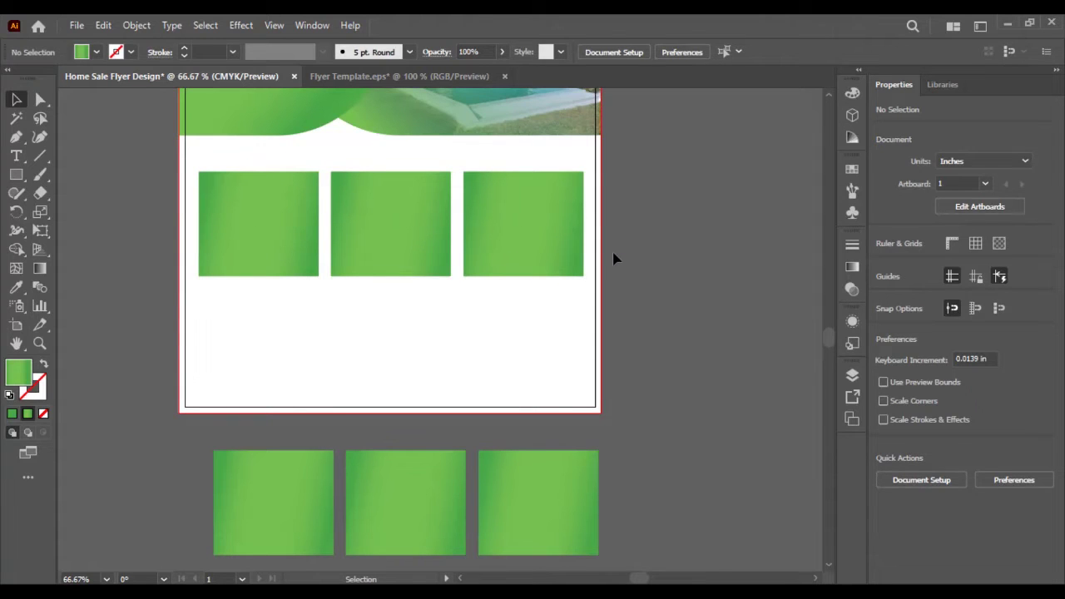
Paste the kitchen, bedroom and dining room photos into the flyer and place the kitchen photo over the first green rectangle
key(ctrl+v)
key(ctrl+plus)
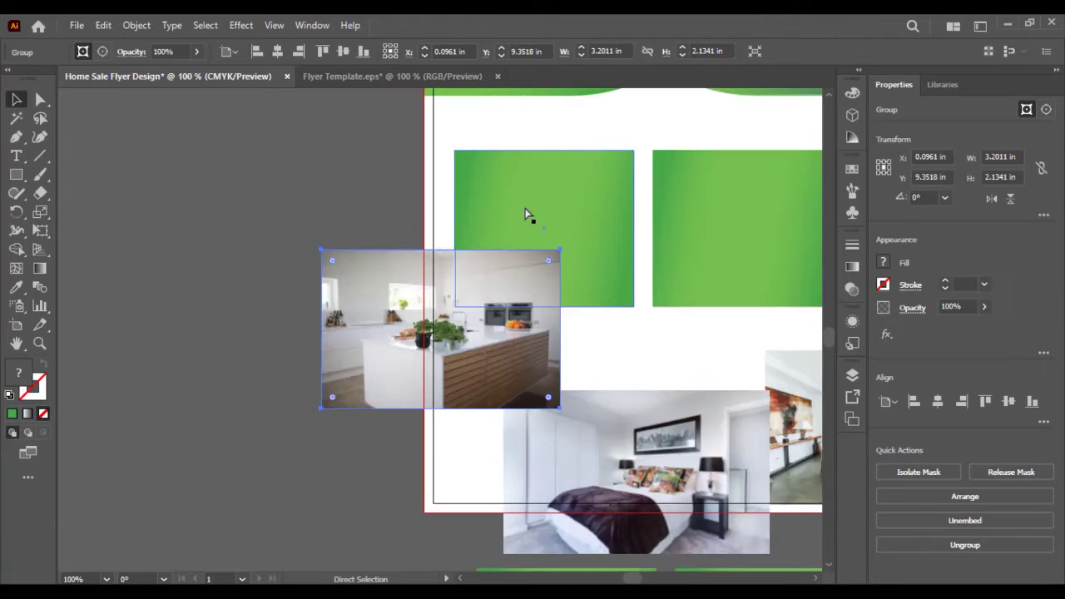
drag(568, 219, 330, 231)
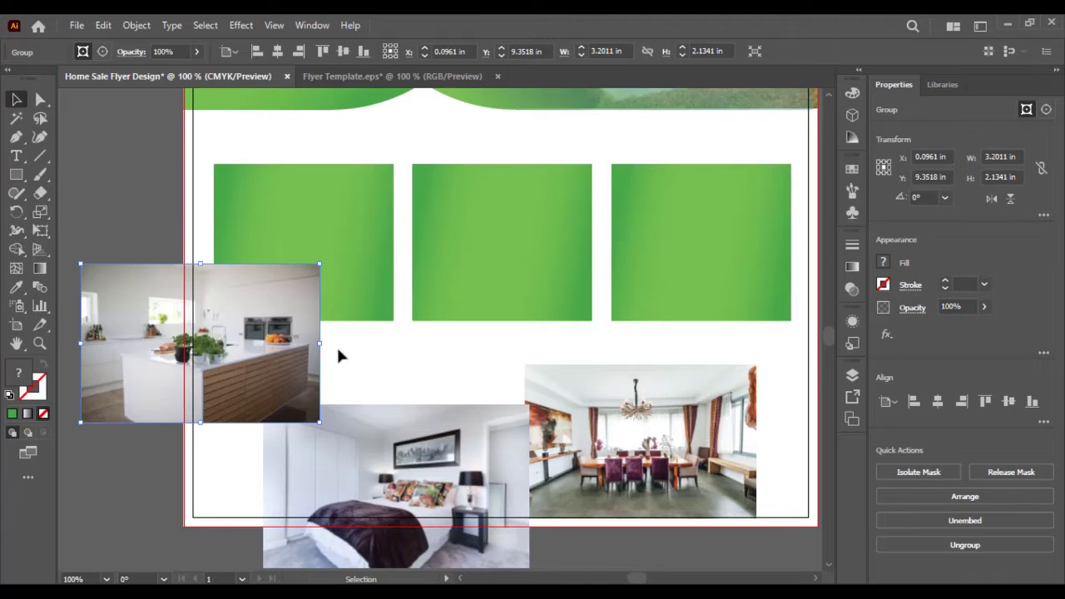
drag(297, 377, 410, 278)
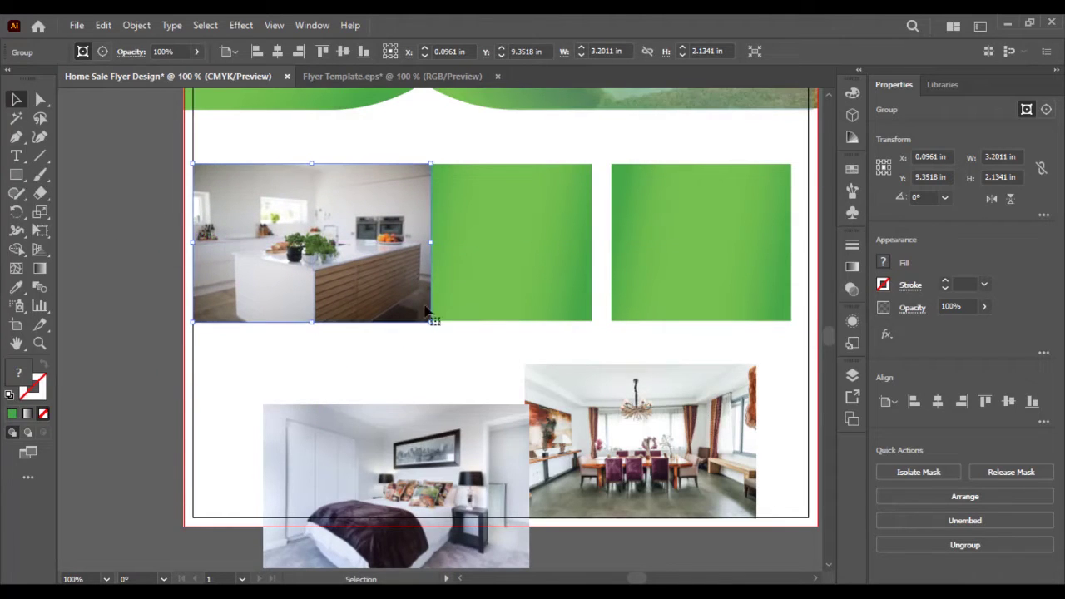
drag(449, 435, 543, 195)
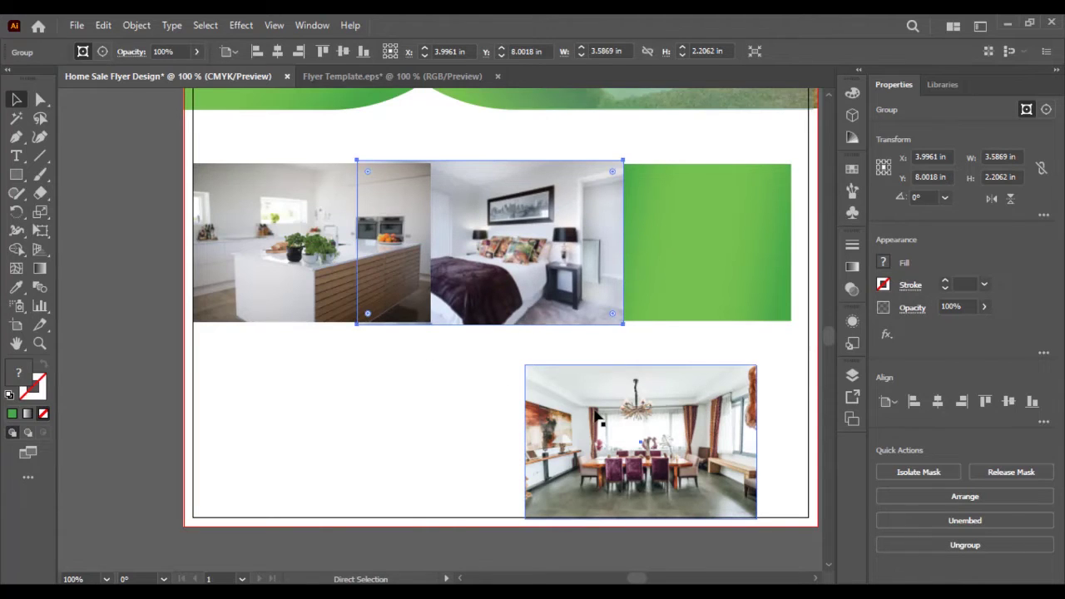
key(ctrl+z)
key(ctrl+z)
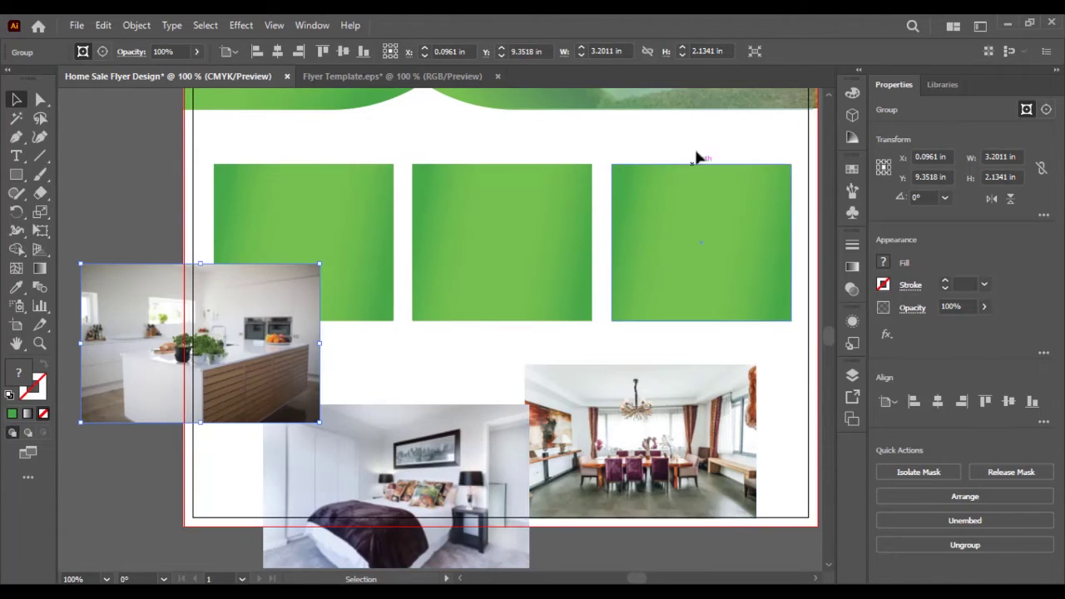
Bring the three green rectangles in front of the interior photos
right_click(346, 222)
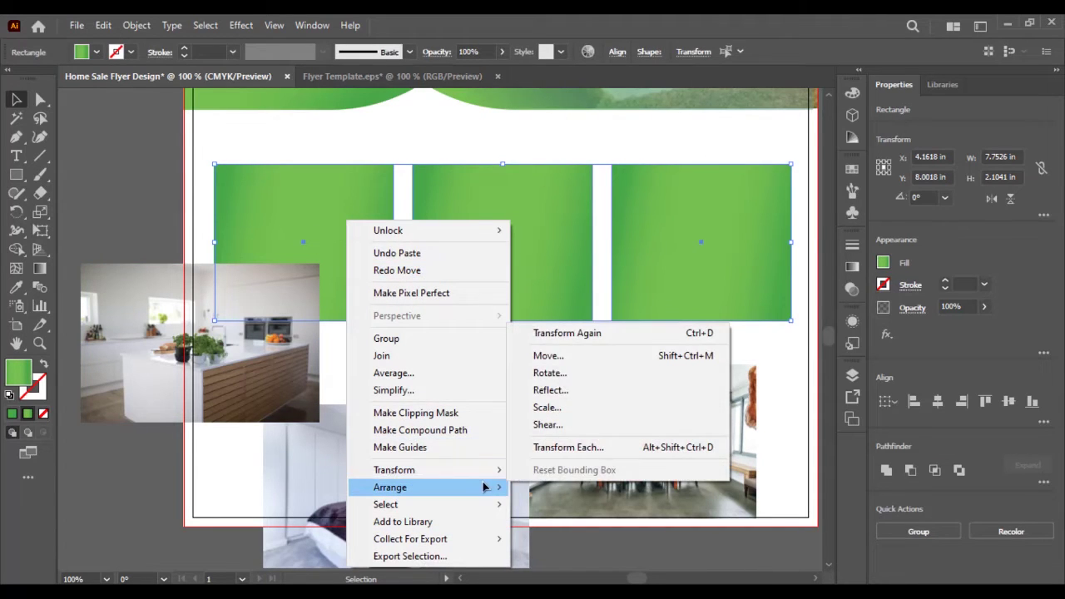
mouse_move(487, 487)
click(576, 489)
click(121, 456)
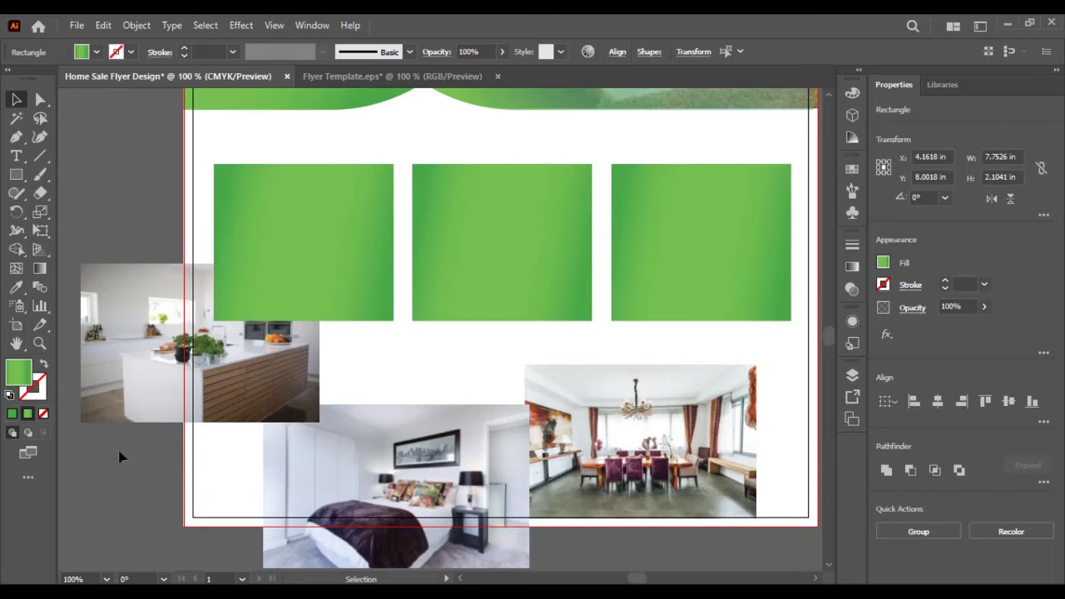
Position the kitchen photo behind the first green rectangle and clip it to that rectangle with a clipping mask
drag(282, 375, 363, 297)
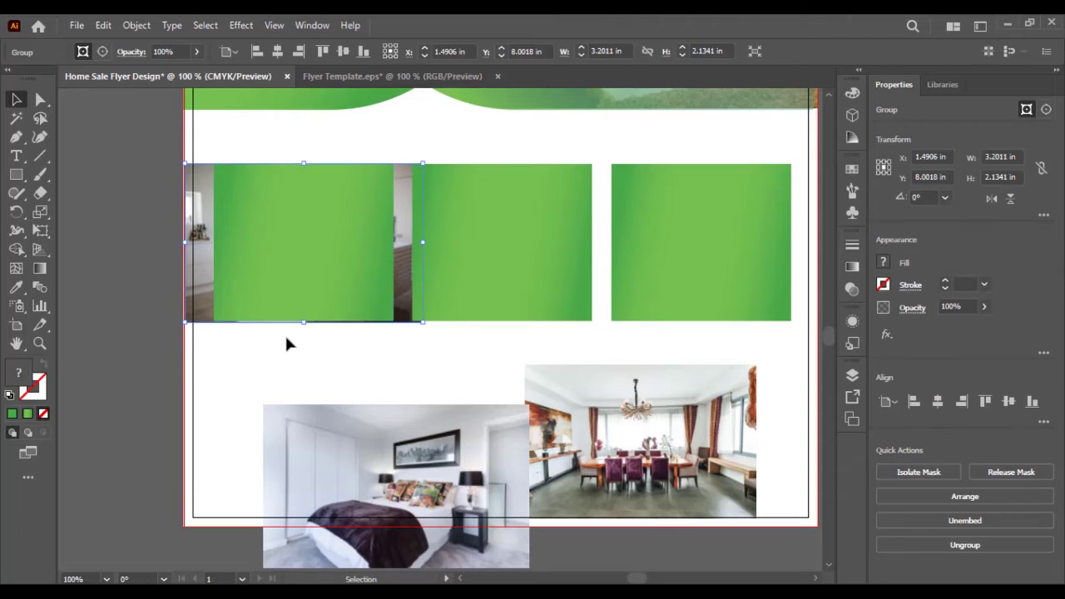
shift+click(290, 287)
right_click(291, 285)
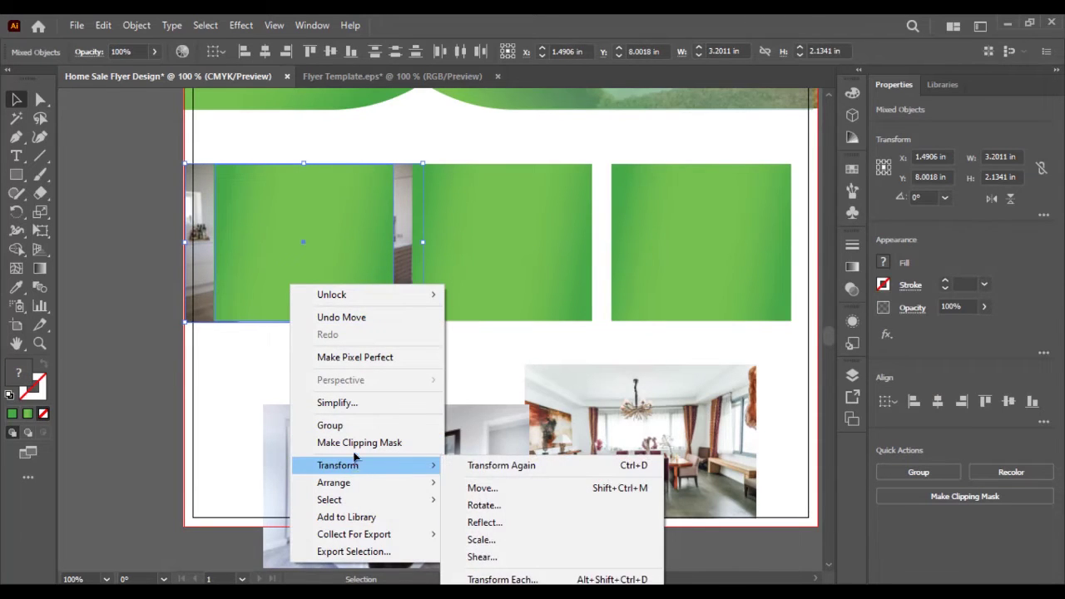
click(350, 443)
Enlarge the kitchen photo slightly inside its clipping mask and shift it left within the frame
double_click(315, 260)
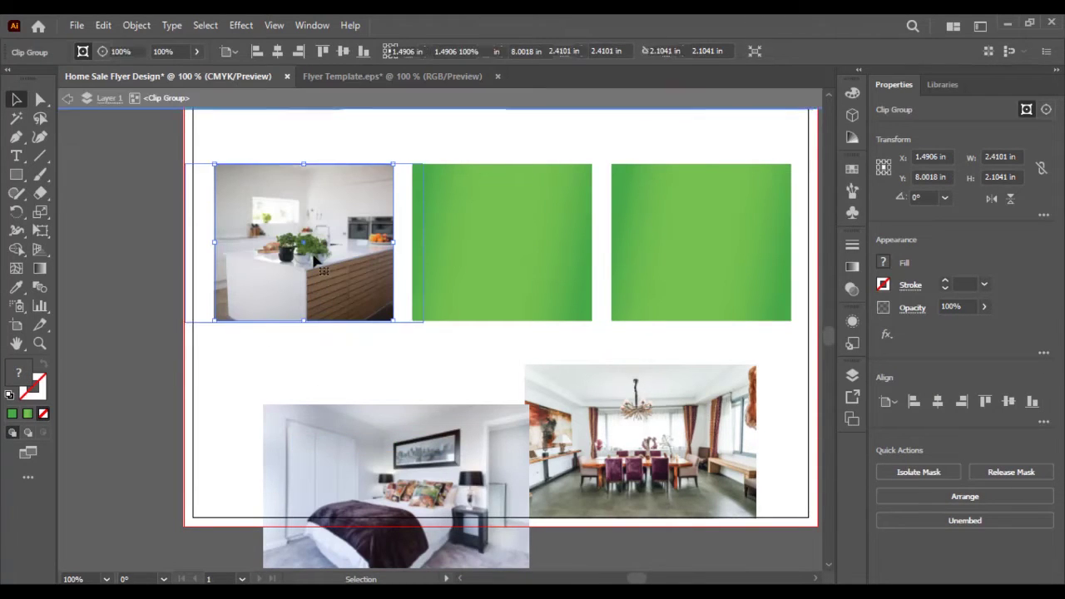
click(416, 204)
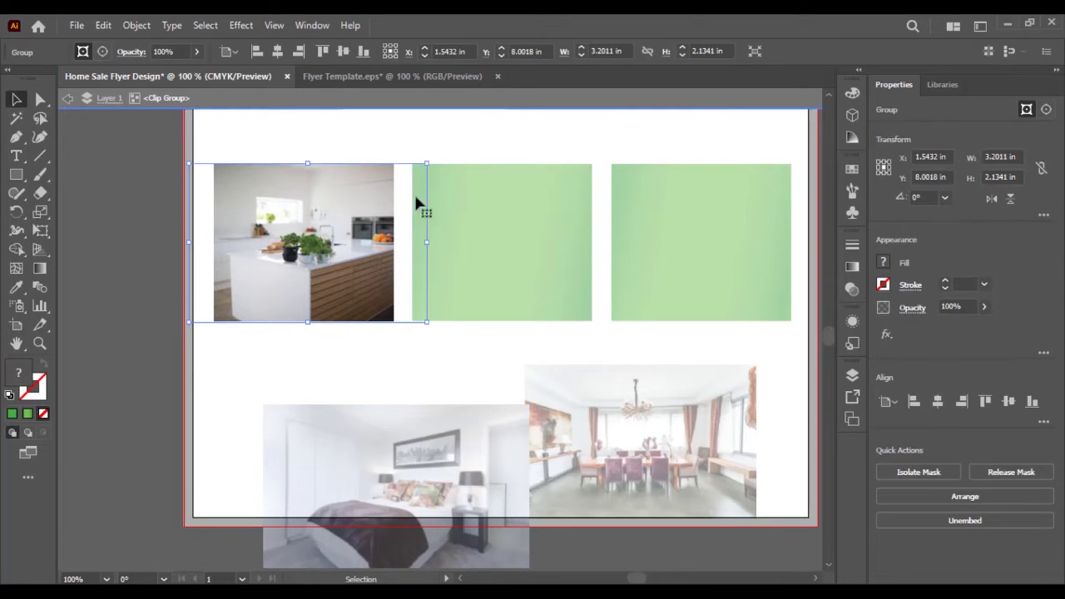
mouse_move(427, 165)
mouse_down()
mouse_move(419, 171)
mouse_move(446, 159)
mouse_up()
drag(446, 159, 441, 163)
shift+click(378, 219)
drag(376, 235, 343, 235)
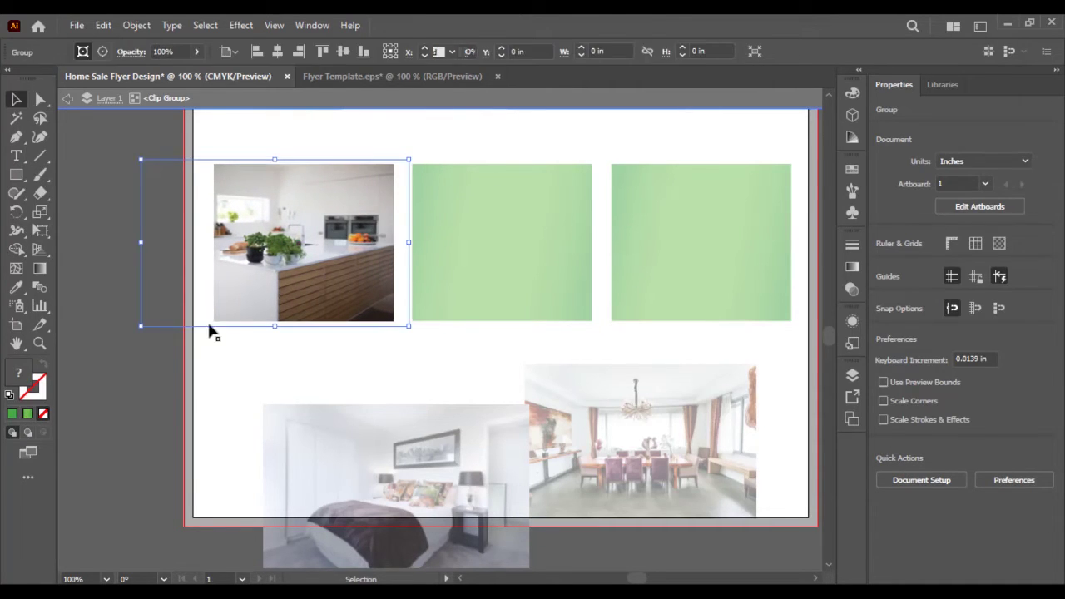
click(109, 376)
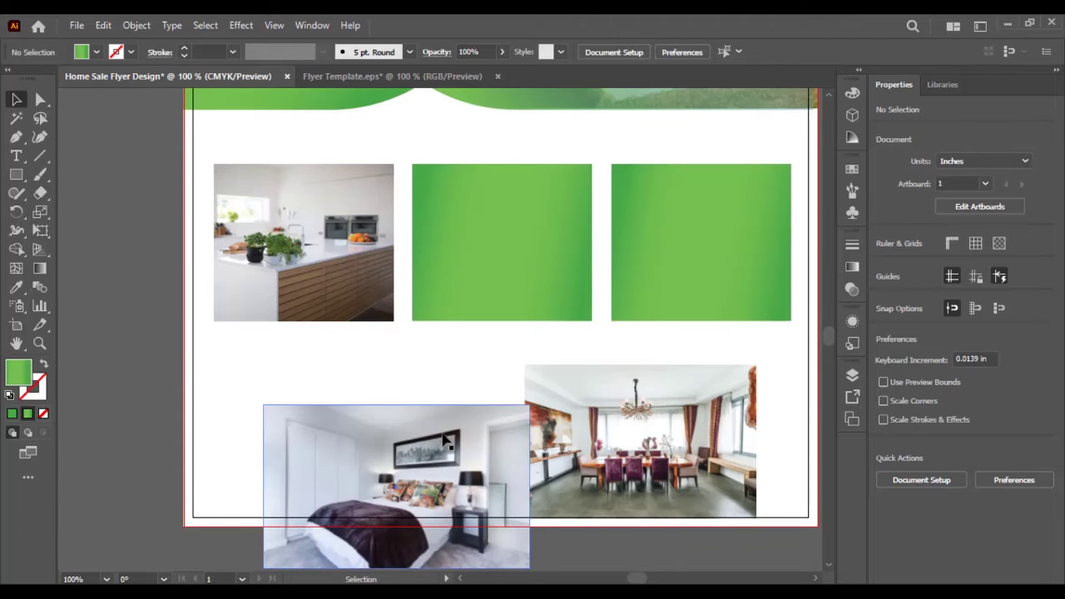
Position the bedroom photo behind the middle green rectangle and clip it to that rectangle with a clipping mask
drag(407, 481, 506, 242)
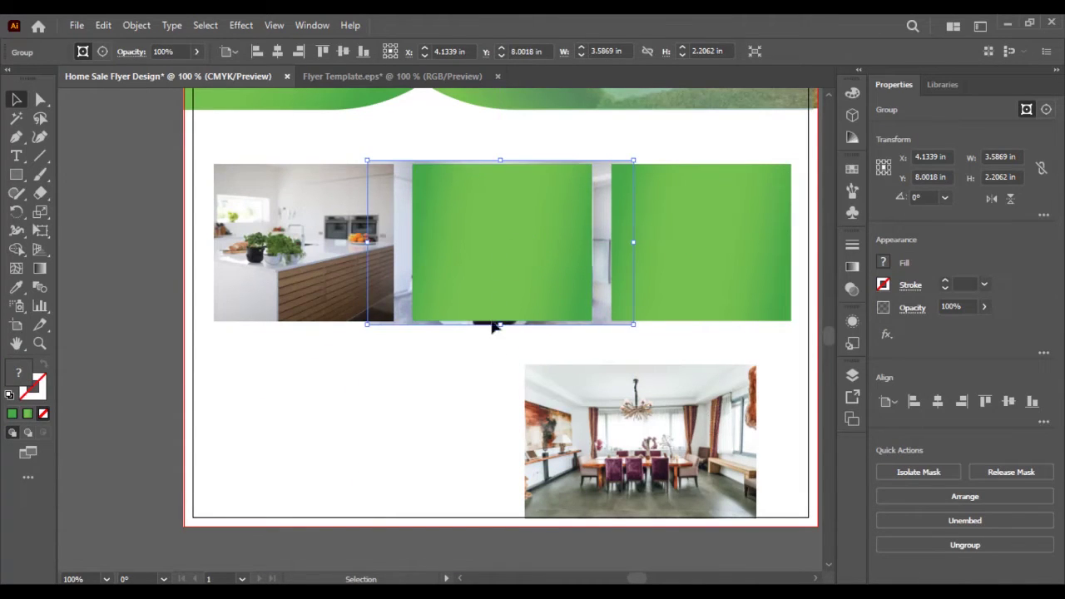
right_click(491, 281)
click(529, 439)
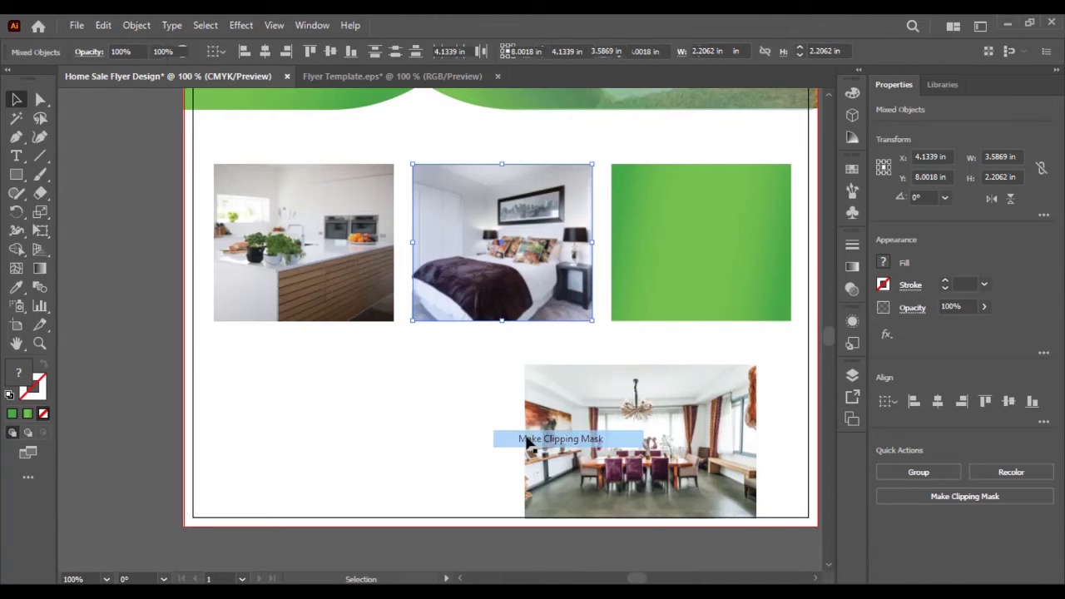
click(442, 423)
Position the dining room photo behind the third green rectangle and select both objects
drag(649, 444, 704, 248)
right_click(704, 250)
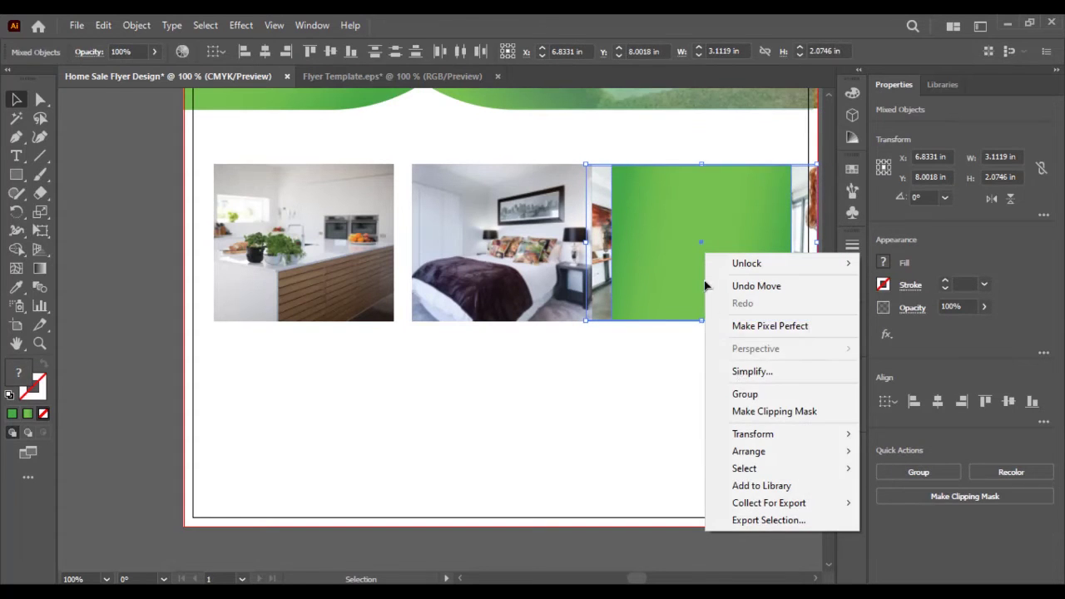
click(752, 398)
right_click(697, 276)
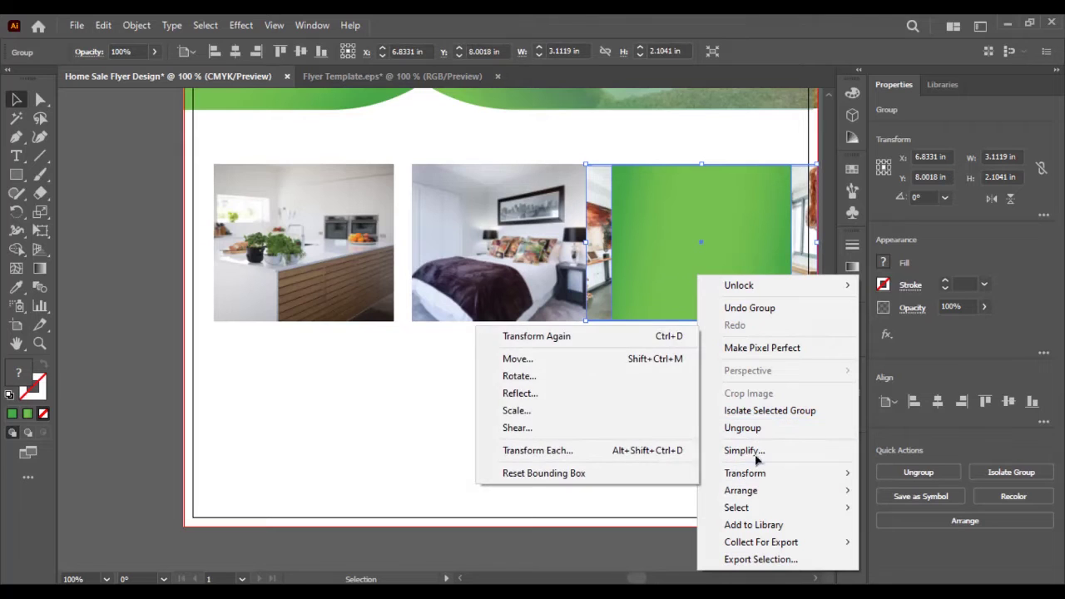
click(626, 425)
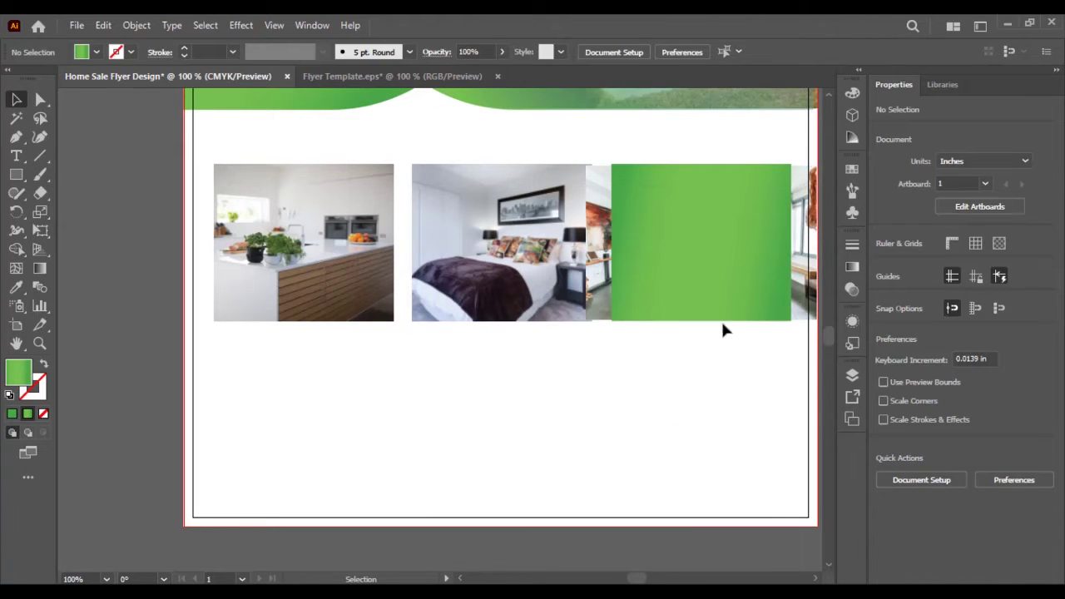
click(728, 261)
right_click(729, 265)
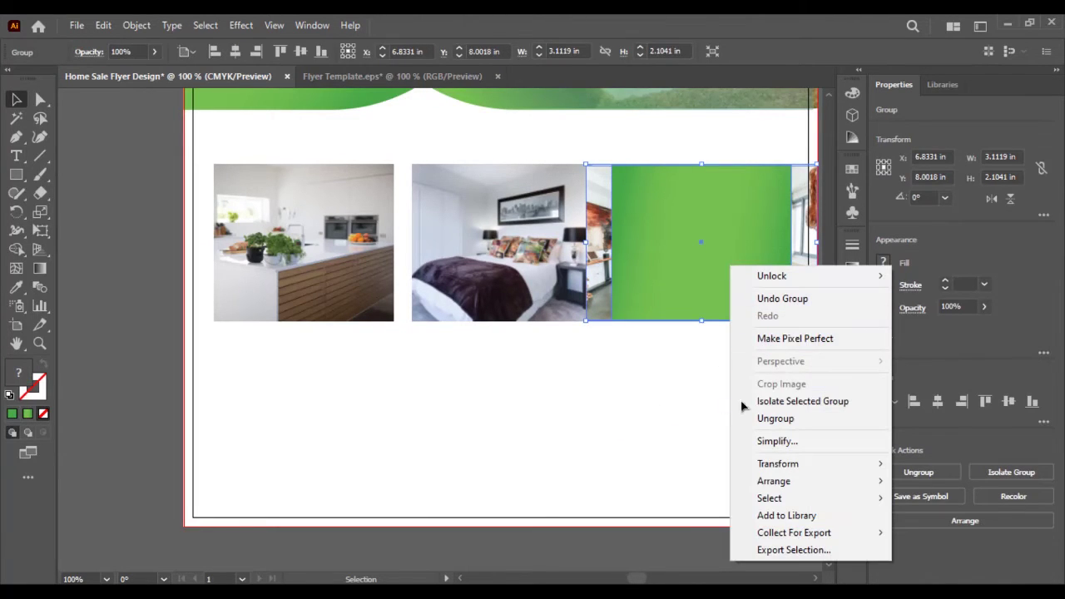
click(738, 419)
click(673, 413)
Clip the dining room photo to the third green rectangle with a clipping mask
click(703, 278)
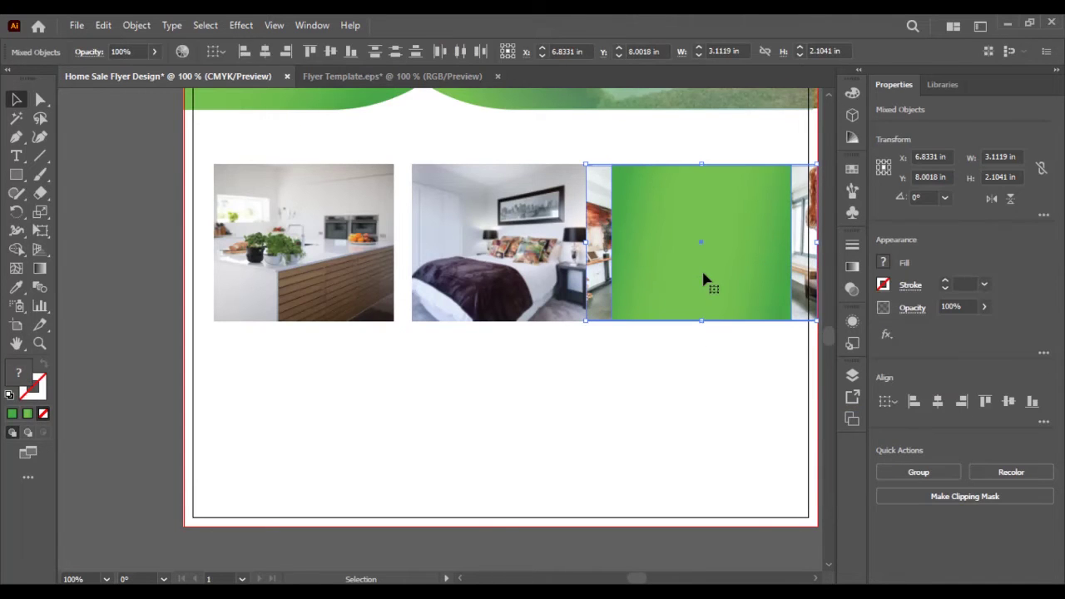
right_click(703, 280)
click(748, 432)
click(707, 364)
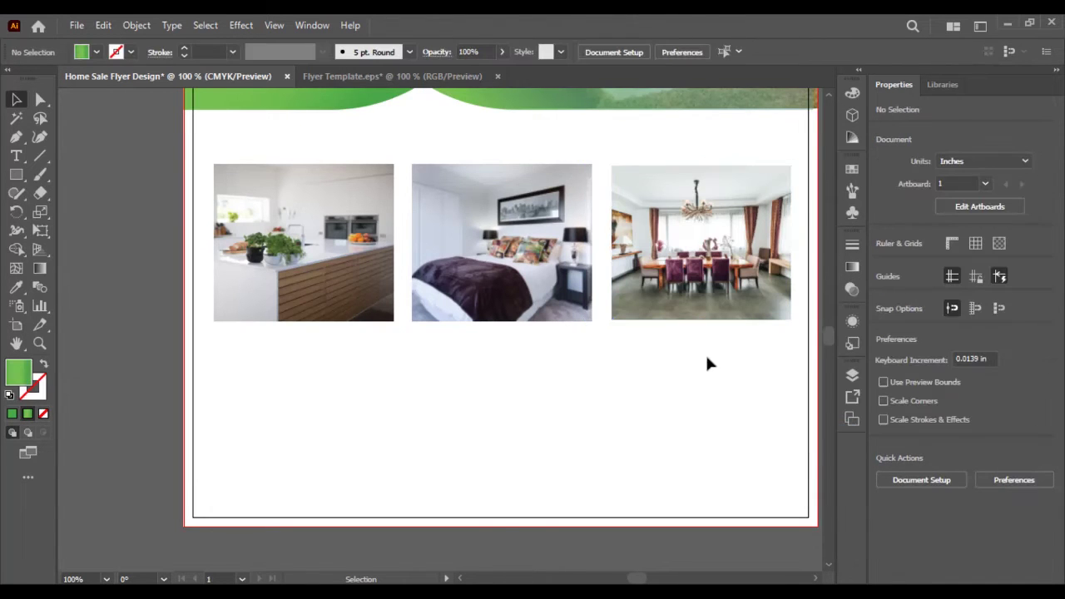
Enlarge the dining room photo inside its clipping mask so it fills the frame's full height
drag(707, 363, 557, 416)
double_click(645, 287)
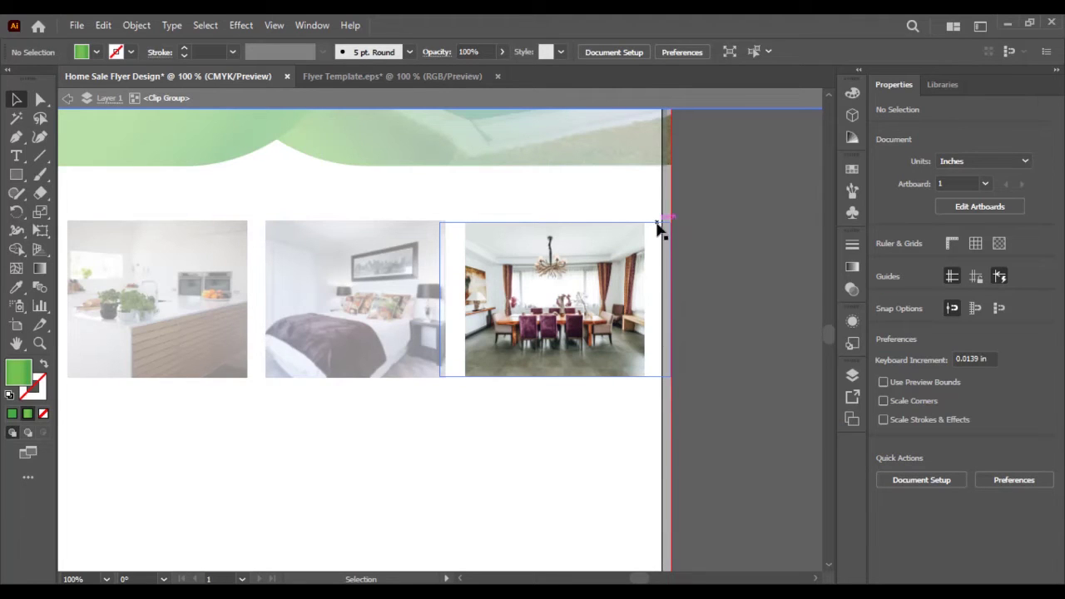
drag(657, 229, 674, 218)
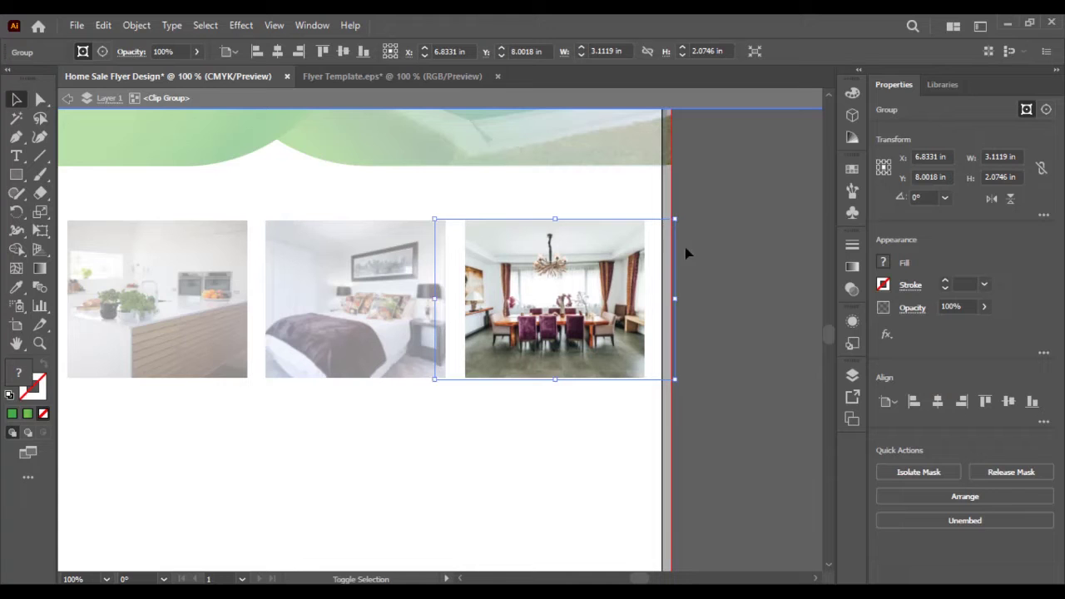
double_click(701, 313)
click(378, 327)
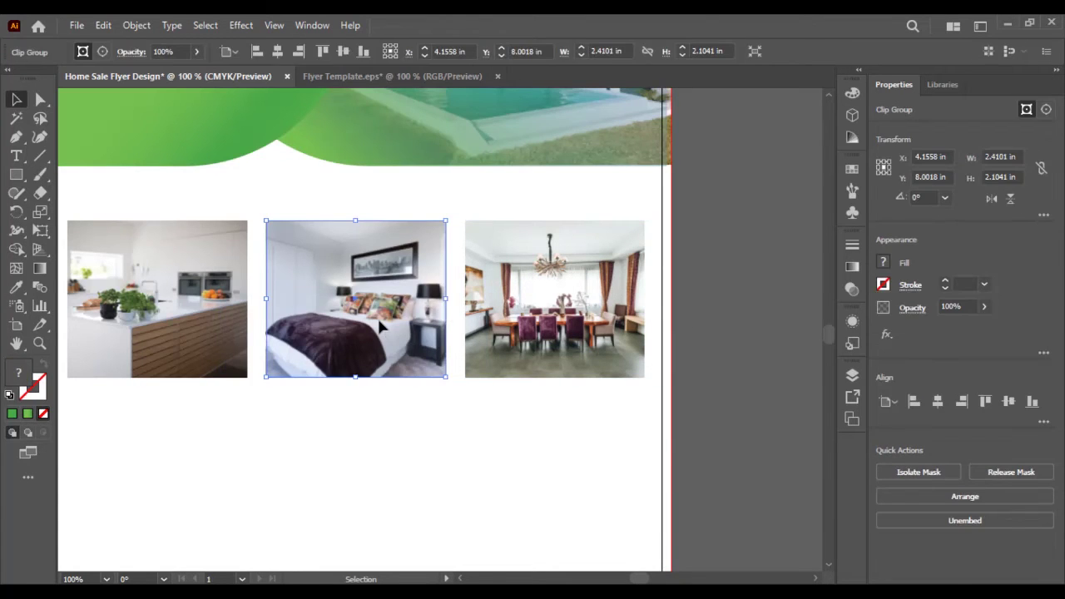
click(726, 375)
Move the duplicate row of green rectangles from below the artboard into alignment with the three clipped photos
drag(500, 406, 562, 270)
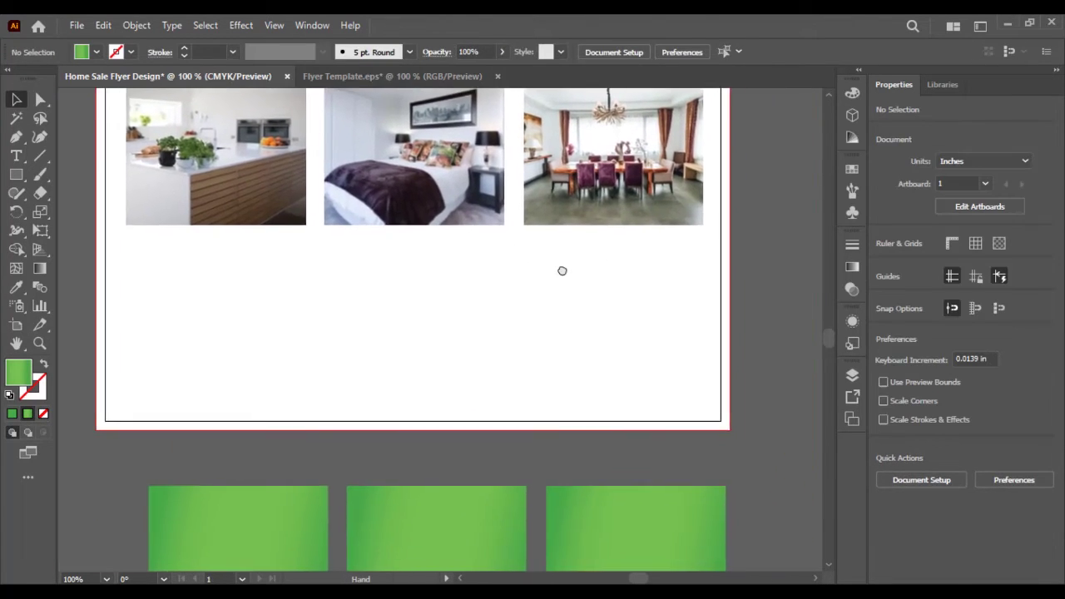
click(243, 522)
drag(278, 533, 290, 175)
drag(304, 297, 310, 502)
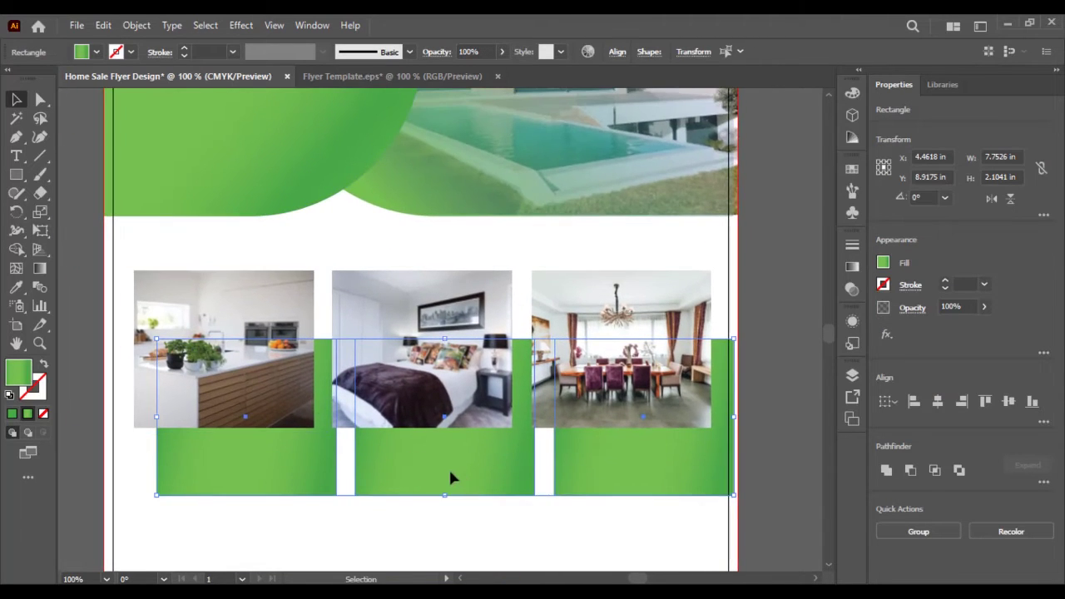
drag(449, 475, 444, 413)
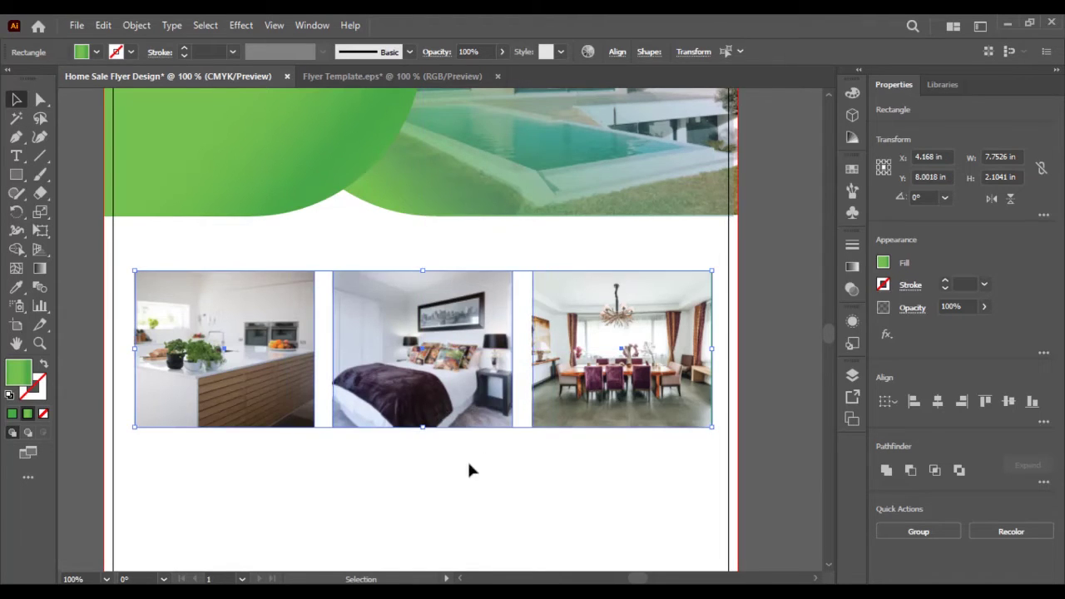
Remove the green gradient fill from the three duplicate rectangles
click(131, 52)
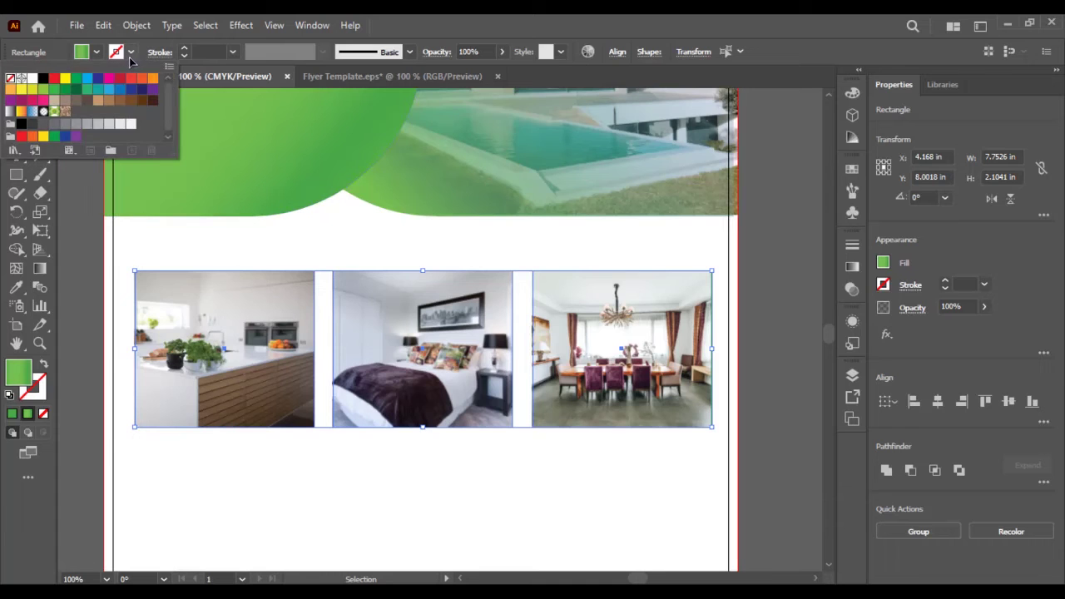
click(130, 52)
click(131, 51)
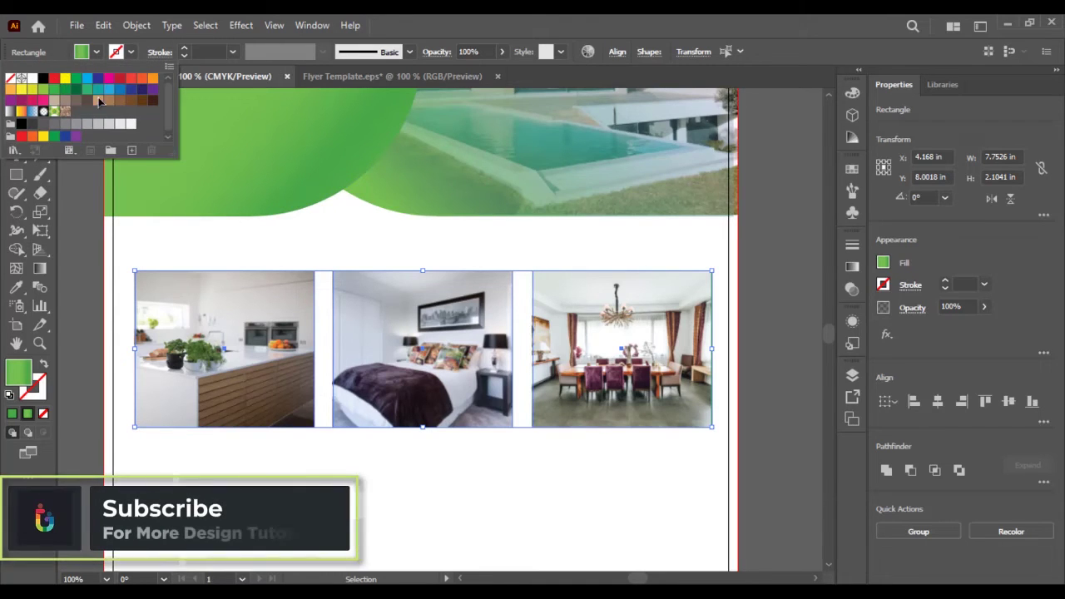
click(10, 78)
Give the three unfilled rectangles a black stroke and set its weight to 6 pt
click(131, 55)
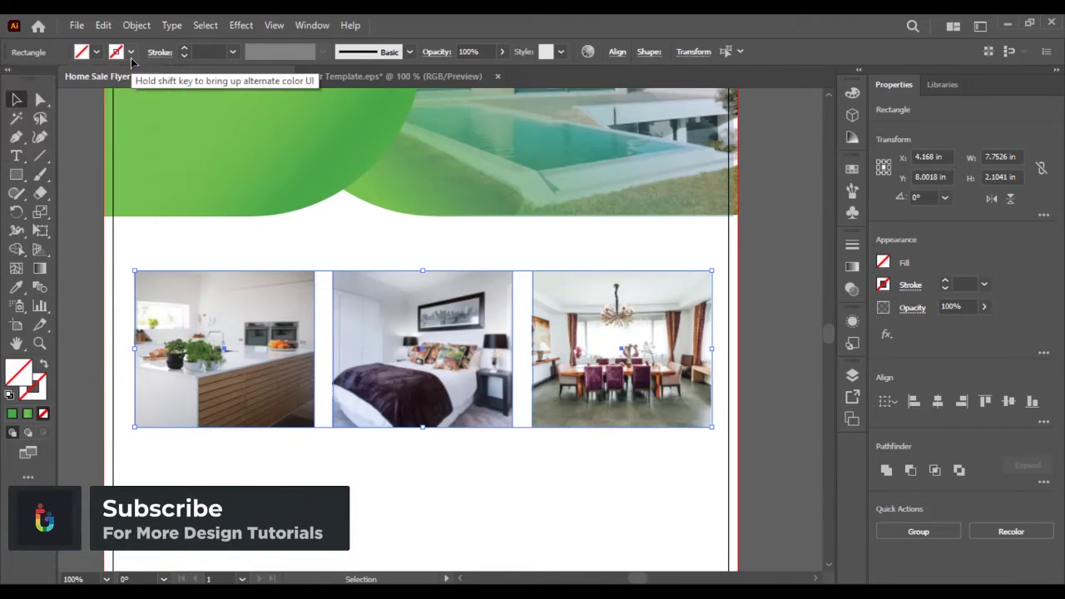
click(130, 55)
click(44, 79)
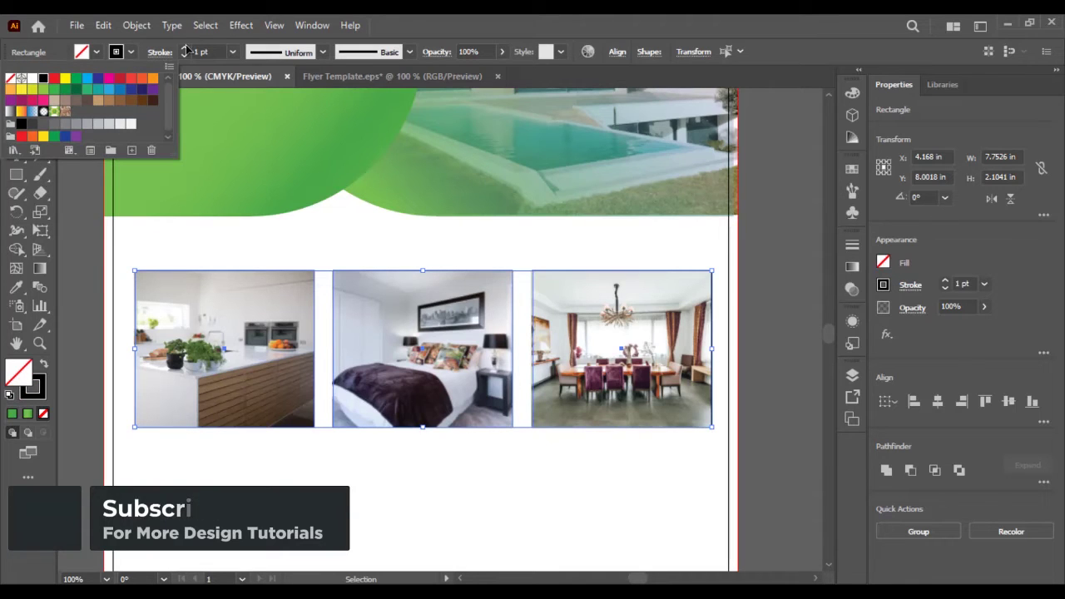
click(233, 52)
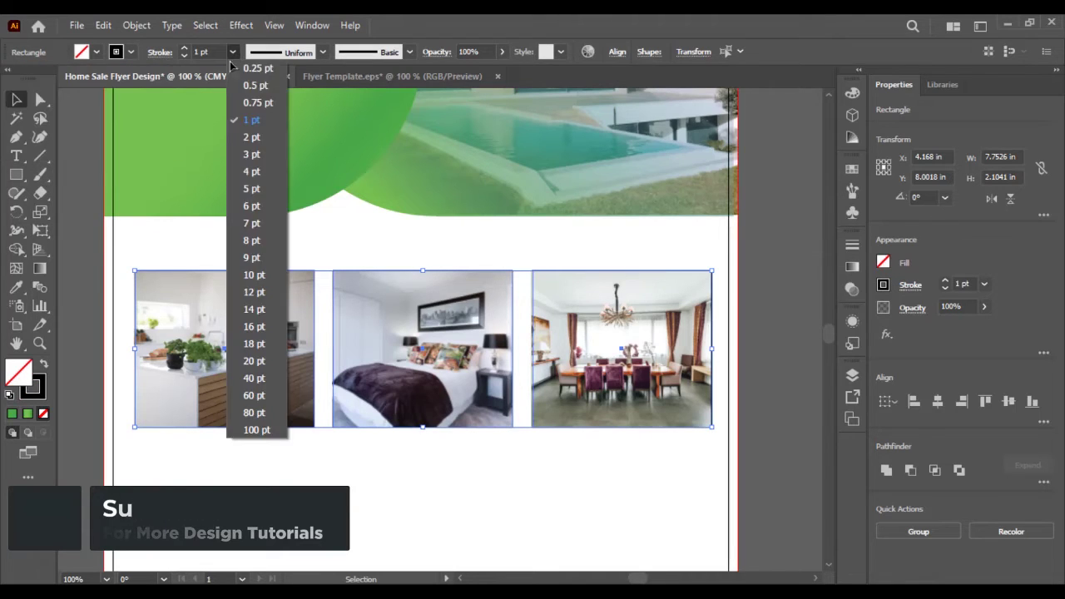
click(237, 160)
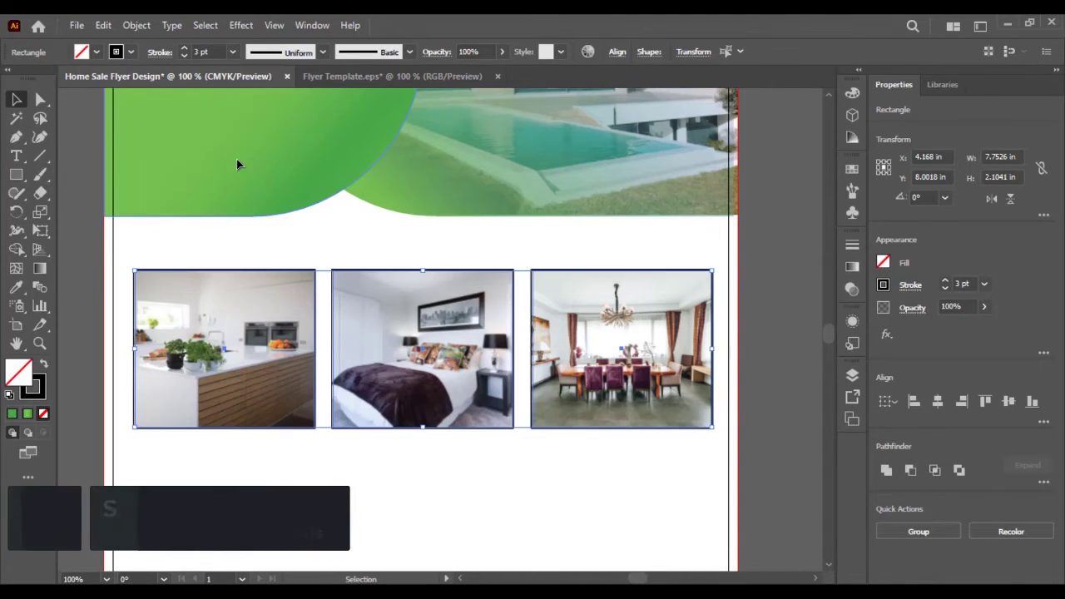
click(232, 52)
click(250, 205)
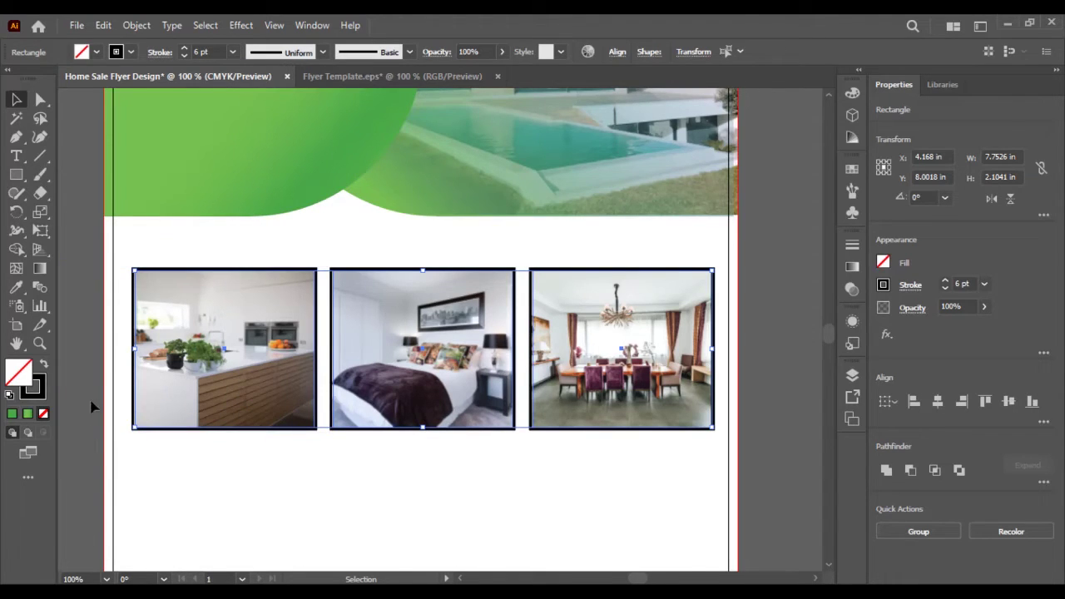
Expand the fill and stroke of the three frame rectangles into filled shapes
click(137, 25)
click(208, 206)
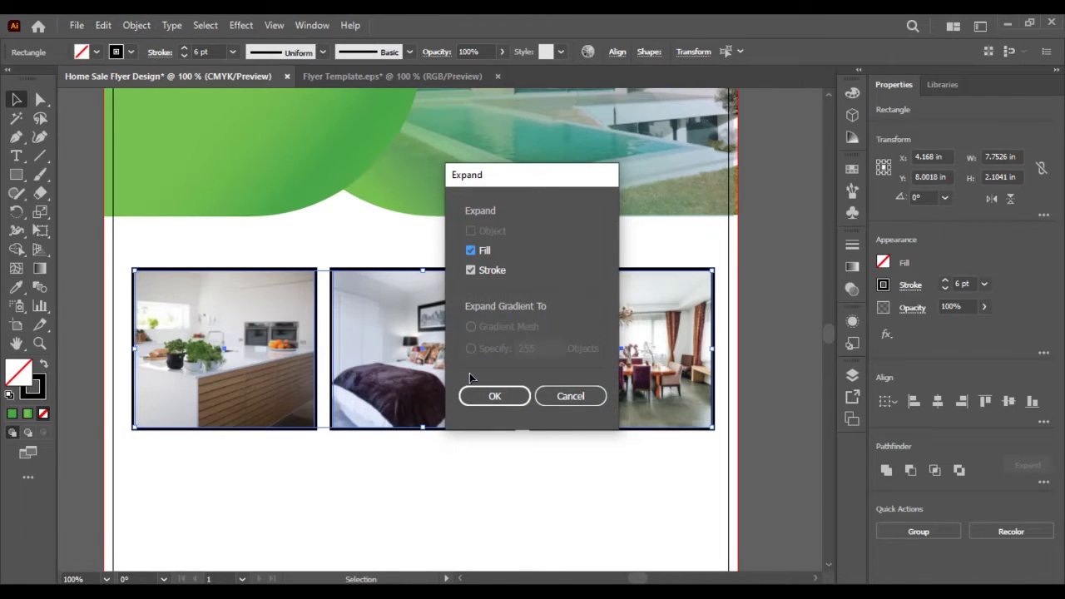
click(491, 395)
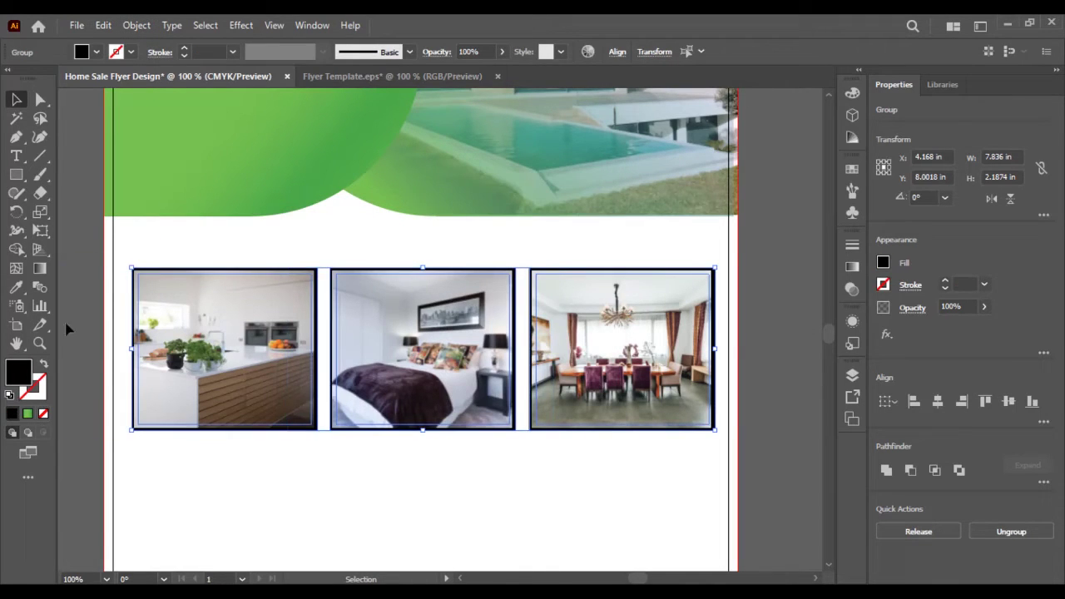
Apply the green gradient of the large curved shape above to the three photo frames with the Eyedropper, and deselect them
click(19, 288)
click(231, 166)
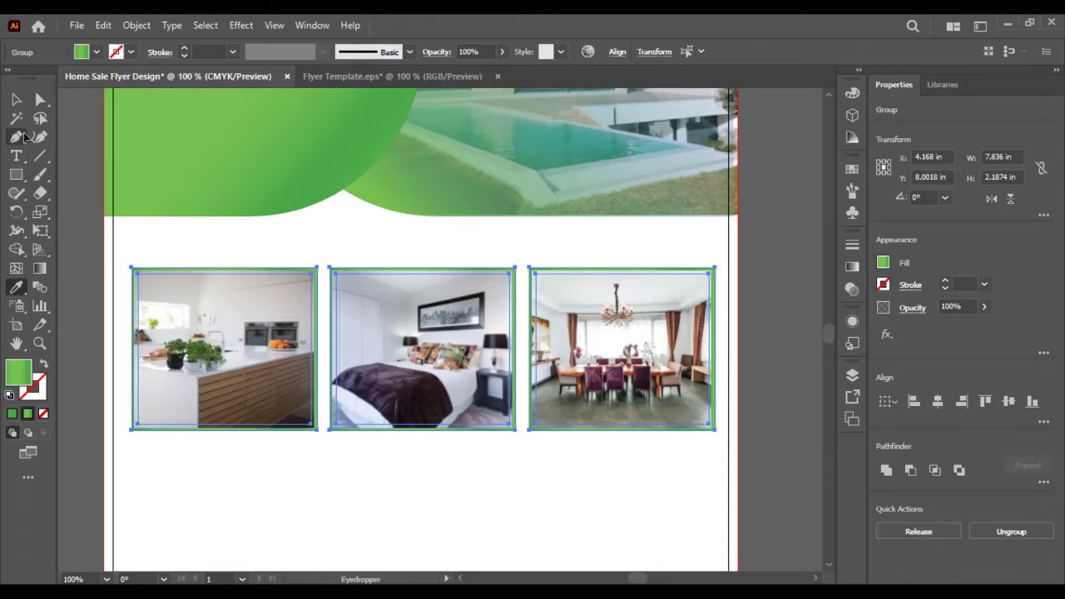
click(18, 98)
click(76, 183)
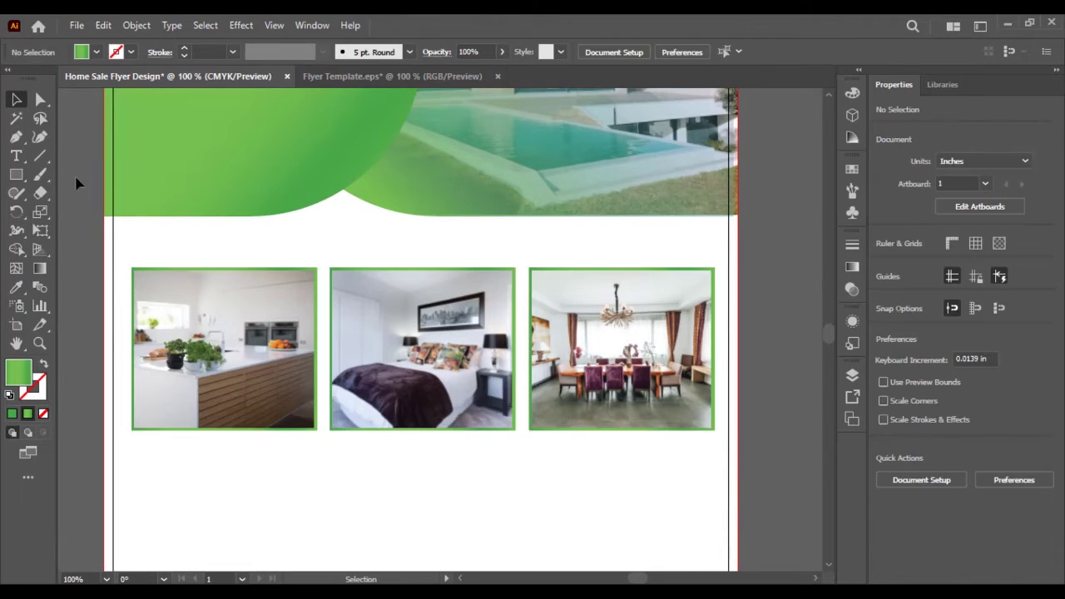
Group the three framed interior photos, shift the group up slightly towards the curved shapes, and deselect it
scroll(327, 419, down, 3)
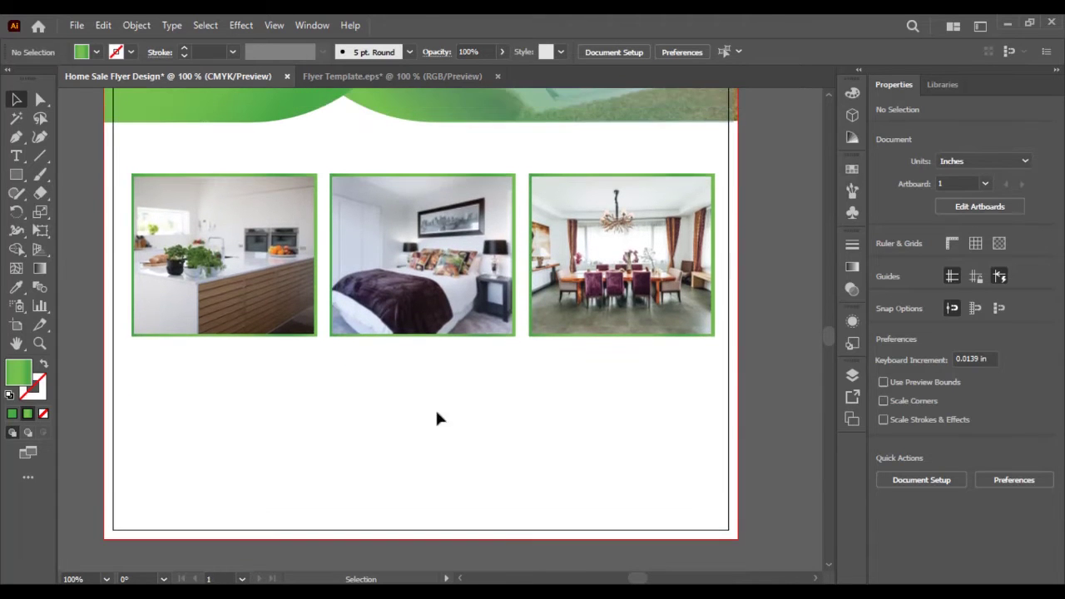
click(223, 261)
right_click(223, 261)
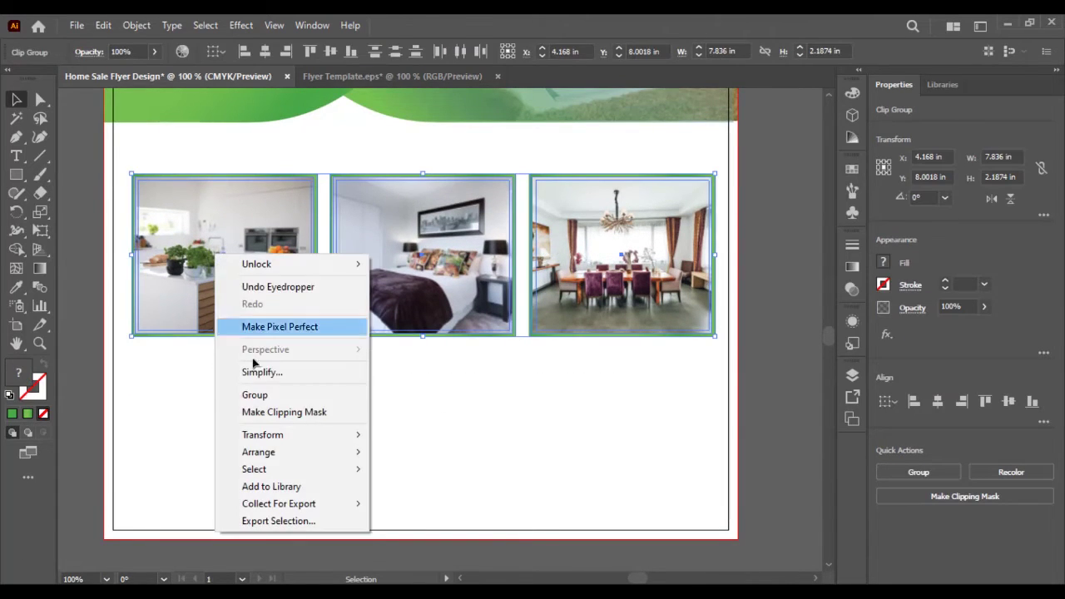
click(275, 398)
drag(402, 279, 408, 266)
click(746, 332)
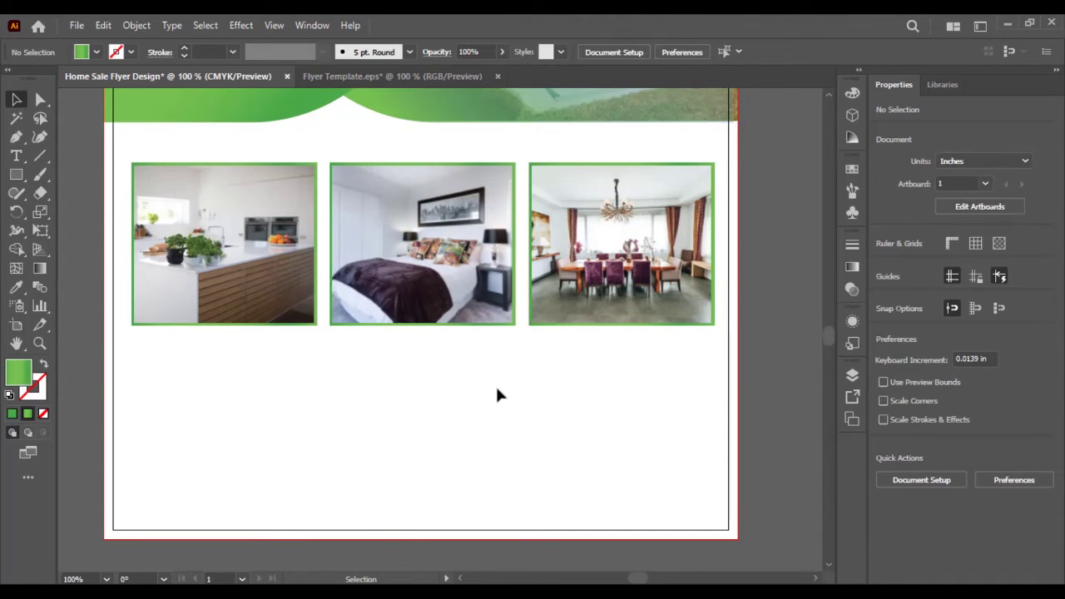
Duplicate the green curved header shape from the top of the flyer down over the lower part of the page
key(ctrl+alt+])
key(ctrl+minus)
key(ctrl+minus)
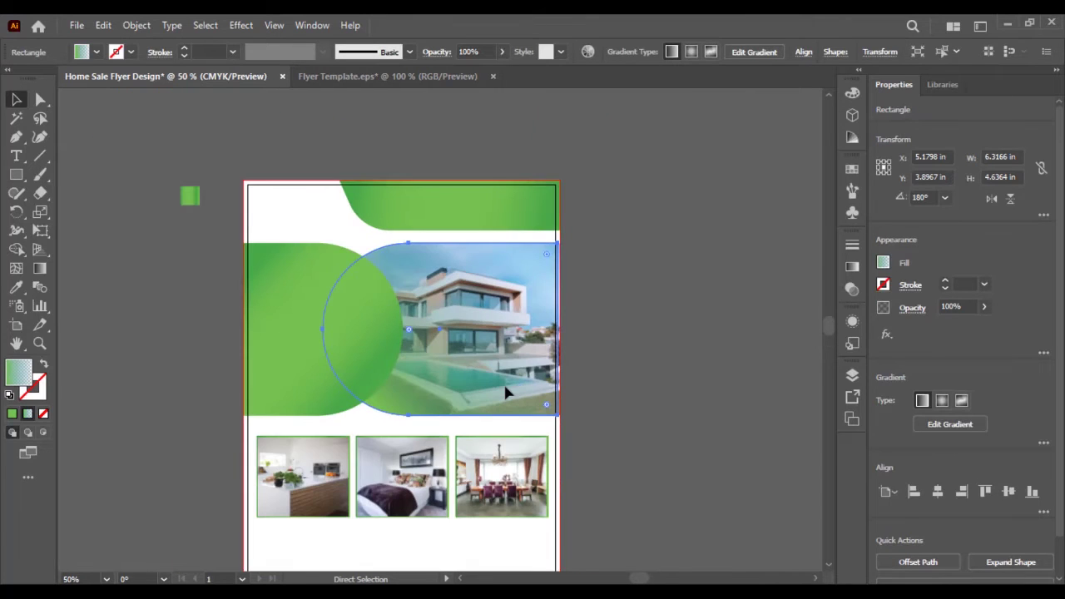
click(497, 225)
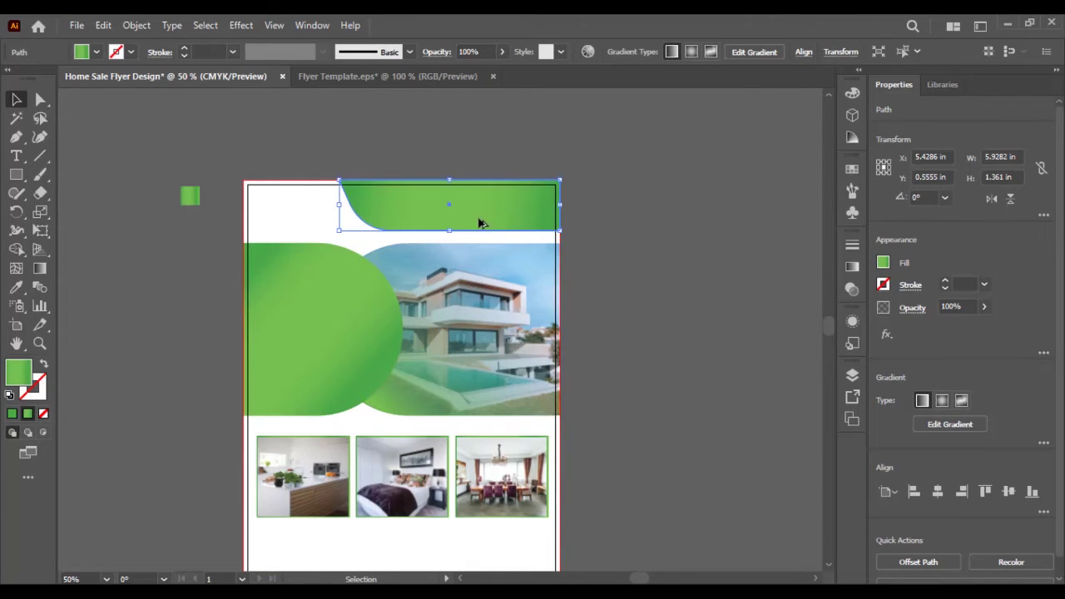
drag(479, 223, 375, 545)
scroll(374, 499, down, 3)
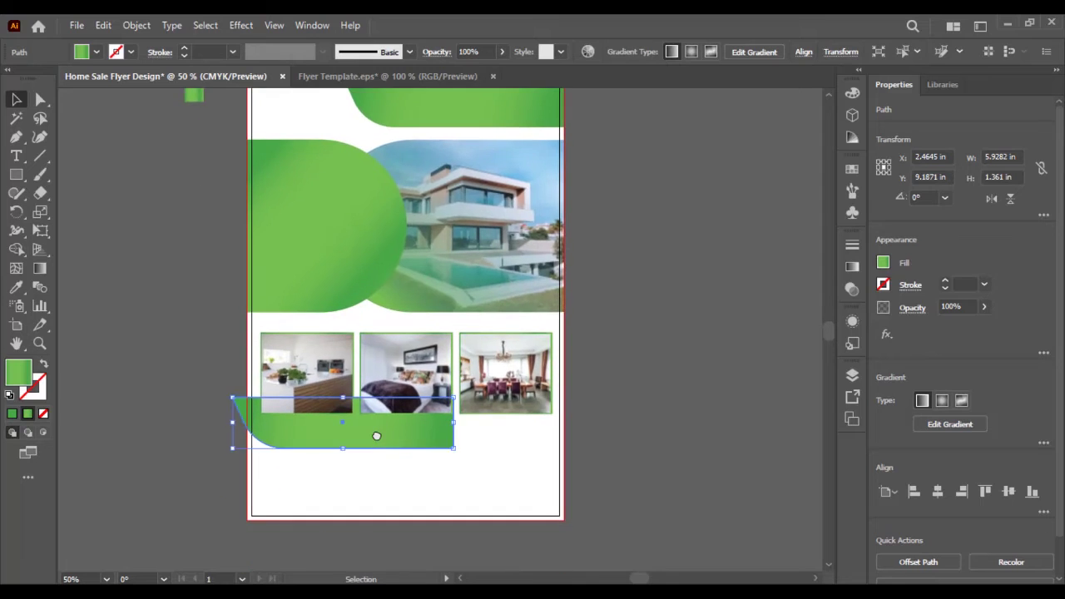
Rotate the copied green shape 180°, place it at the page's lower left edge, and scale it to about 4.23 × 0.97 in
key(ctrl+plus)
key(ctrl+plus)
key(ctrl+plus)
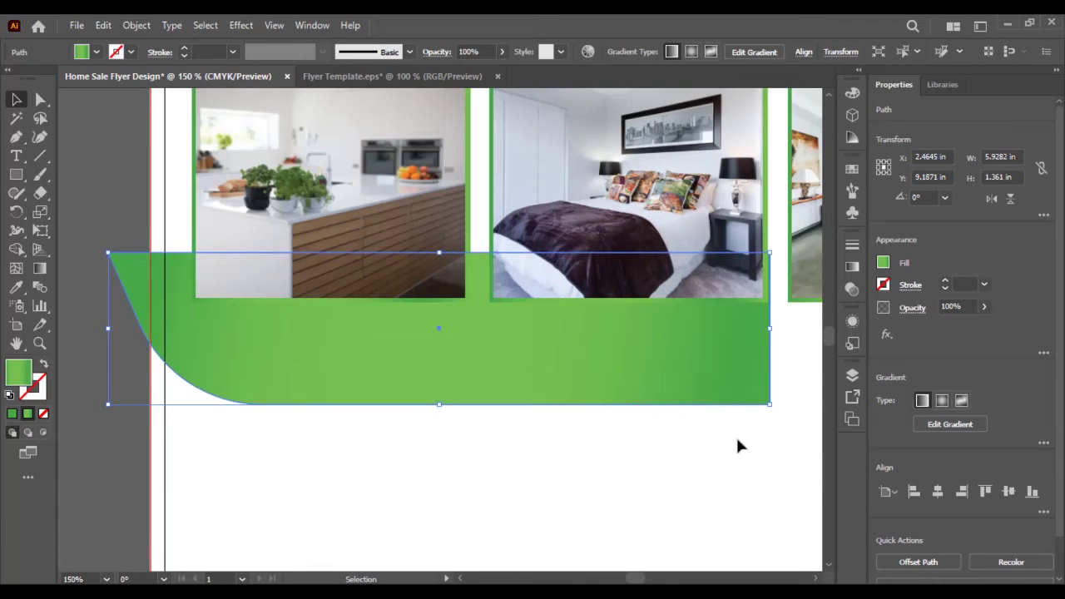
drag(780, 412, 316, 370)
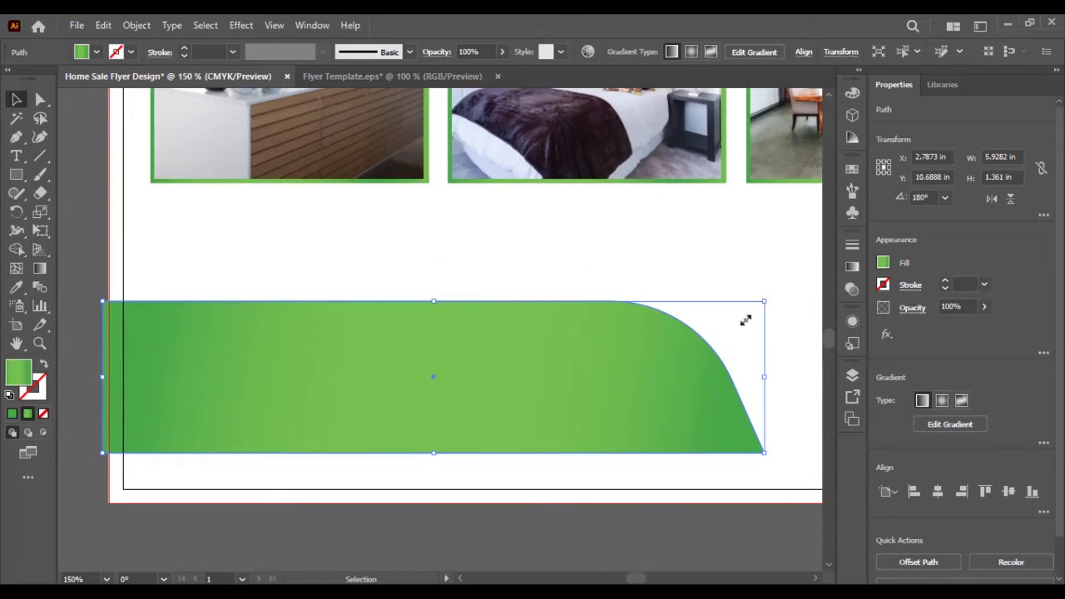
drag(745, 320, 730, 350)
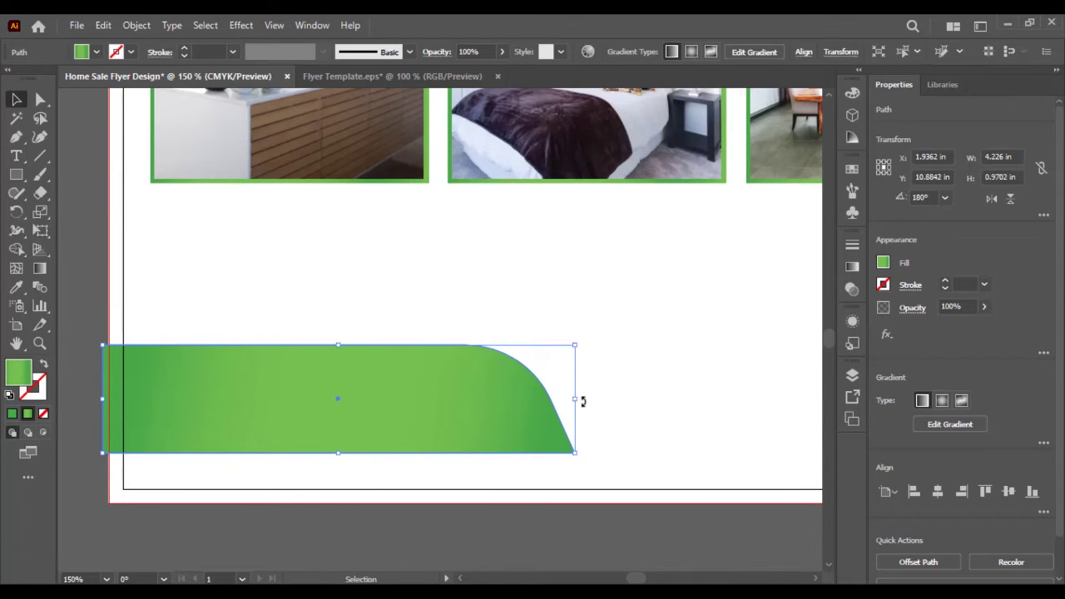
drag(575, 399, 637, 408)
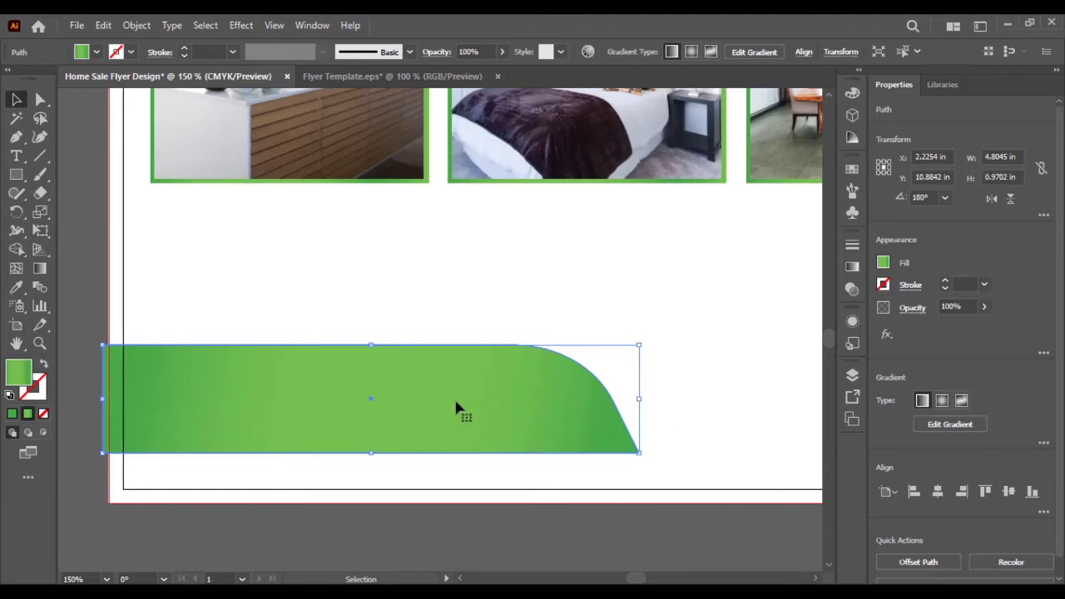
mouse_move(395, 402)
mouse_down()
mouse_move(374, 396)
mouse_move(375, 406)
mouse_up()
key(ctrl+z)
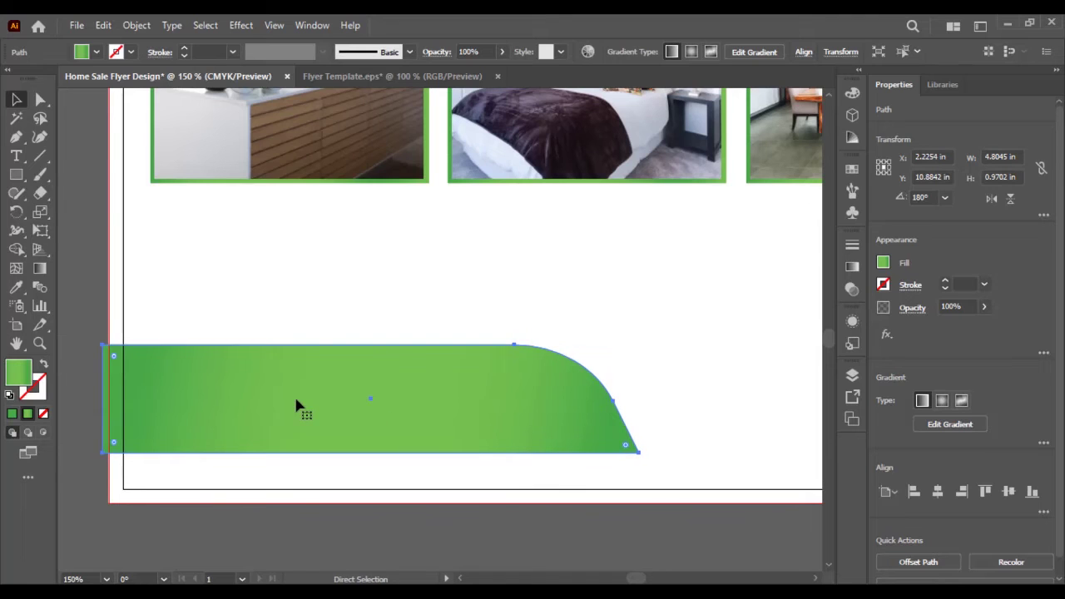
key(ctrl+z)
key(v)
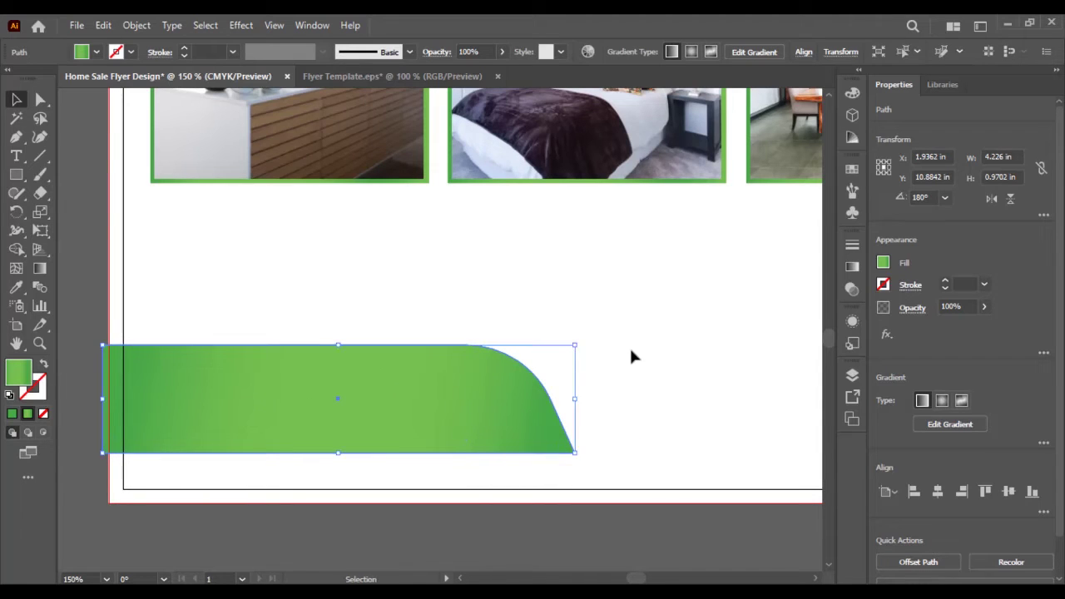
Lengthen the lower green band to about 4.83 in by moving only its curved-end anchor points to the right with Direct Selection
click(619, 360)
drag(618, 357, 441, 466)
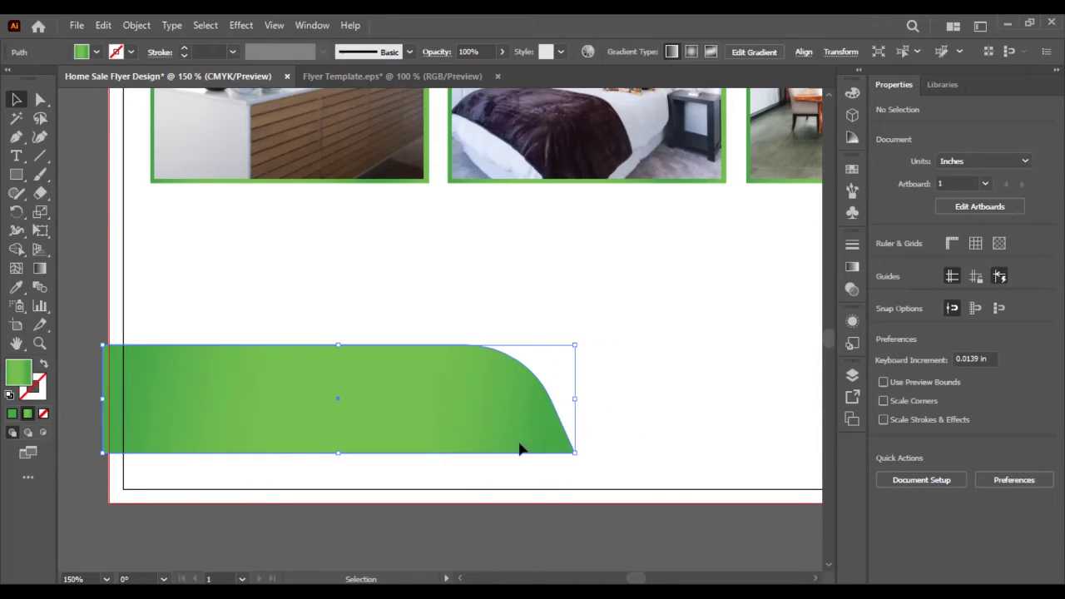
drag(586, 284, 479, 462)
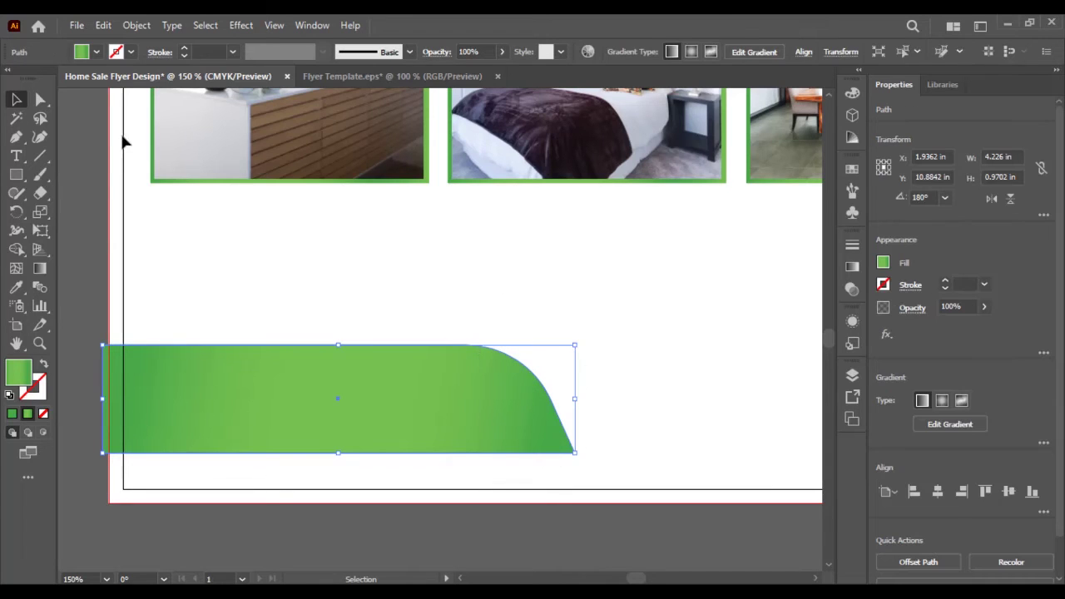
click(40, 99)
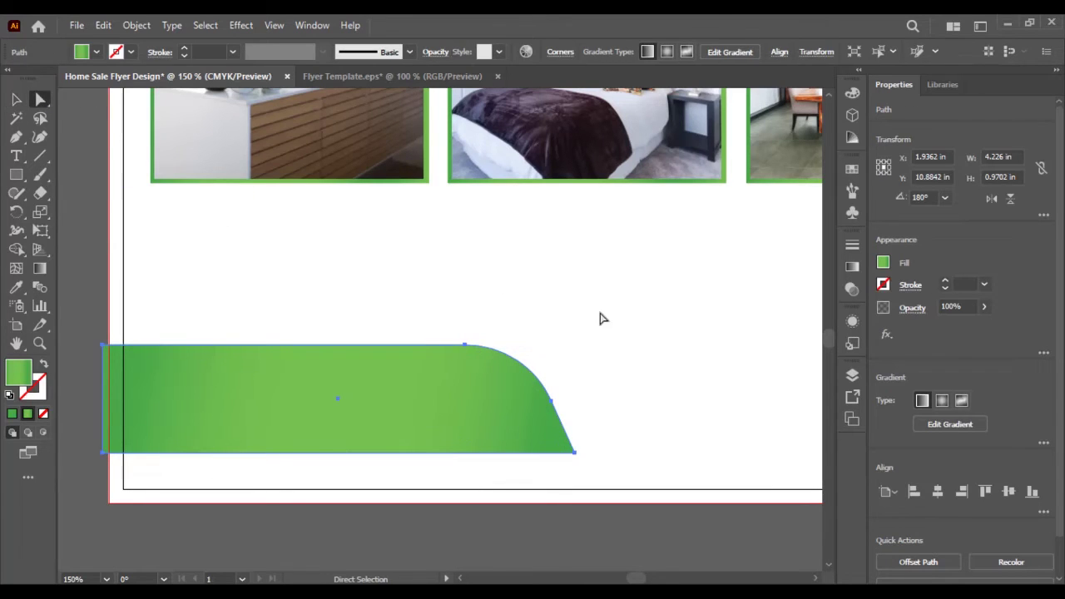
drag(452, 480, 453, 480)
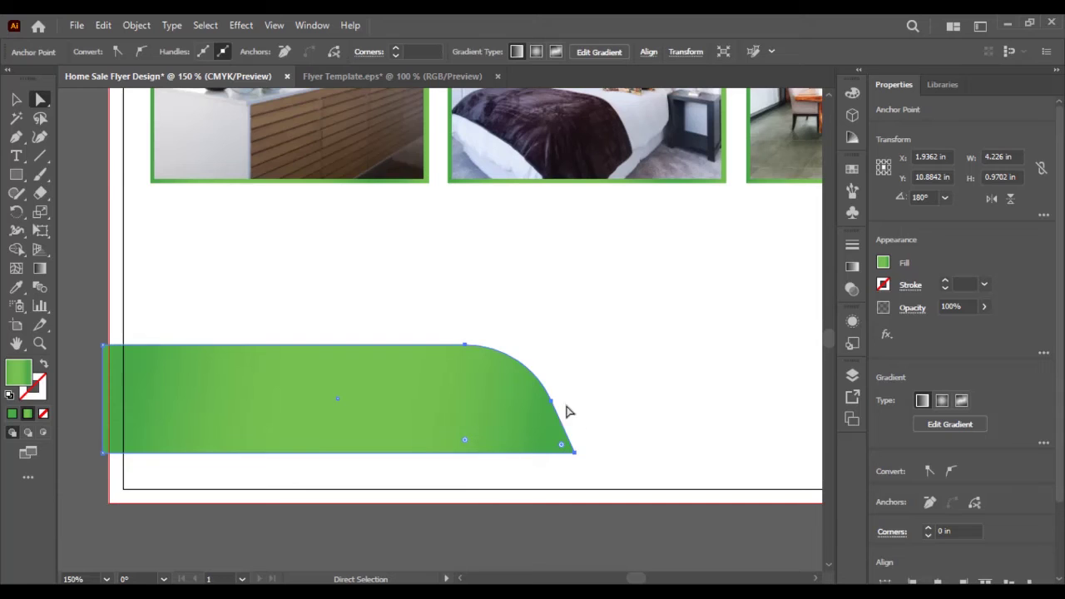
drag(580, 454, 641, 463)
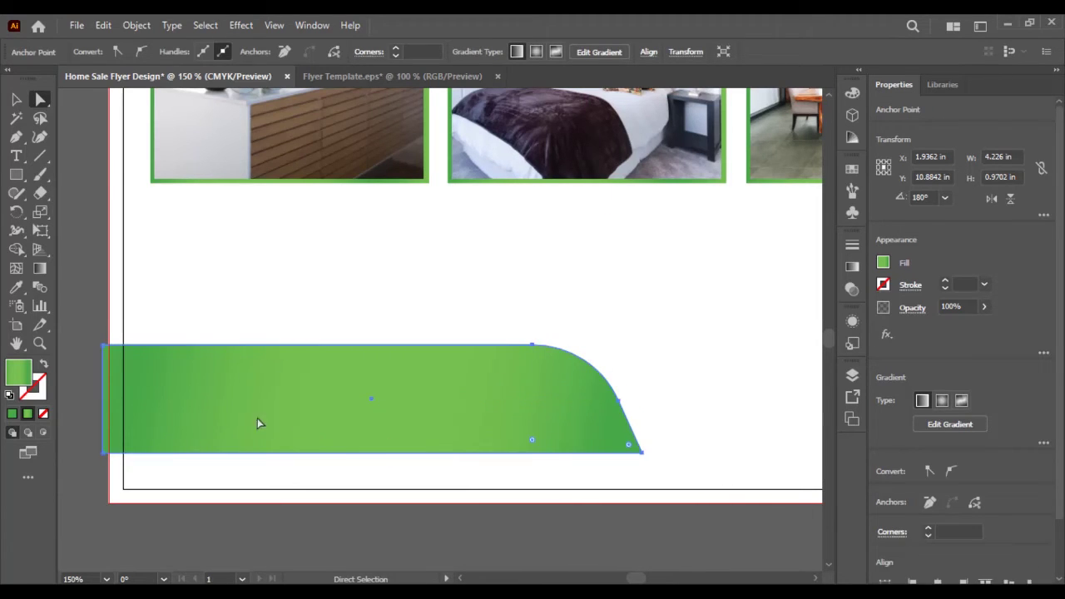
click(154, 408)
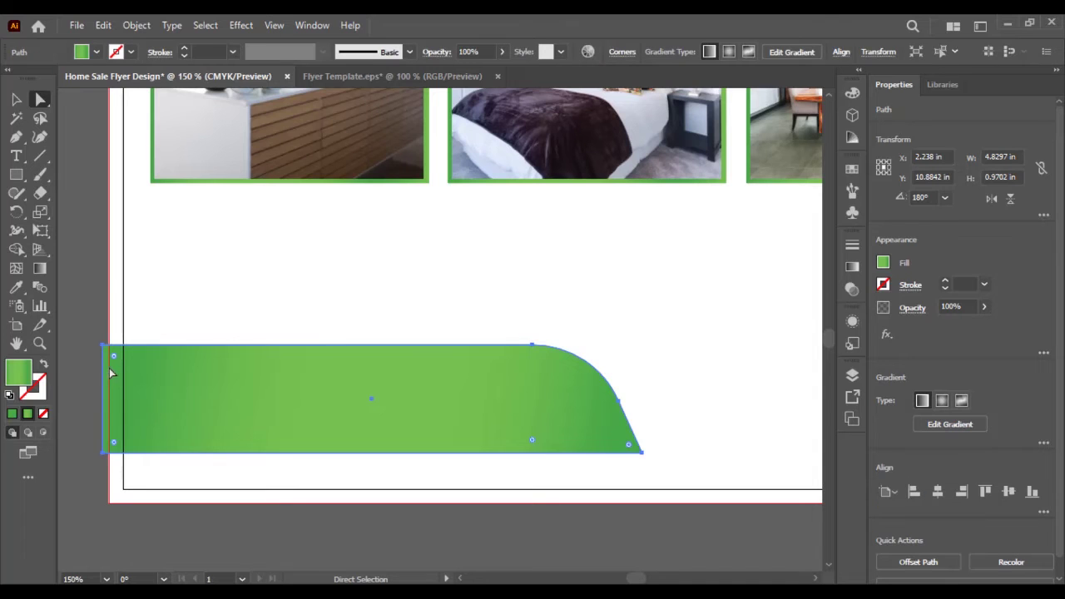
Shift the lower green band to the right so its straight end sits flush with the page's left edge, and deselect it
click(16, 99)
click(84, 248)
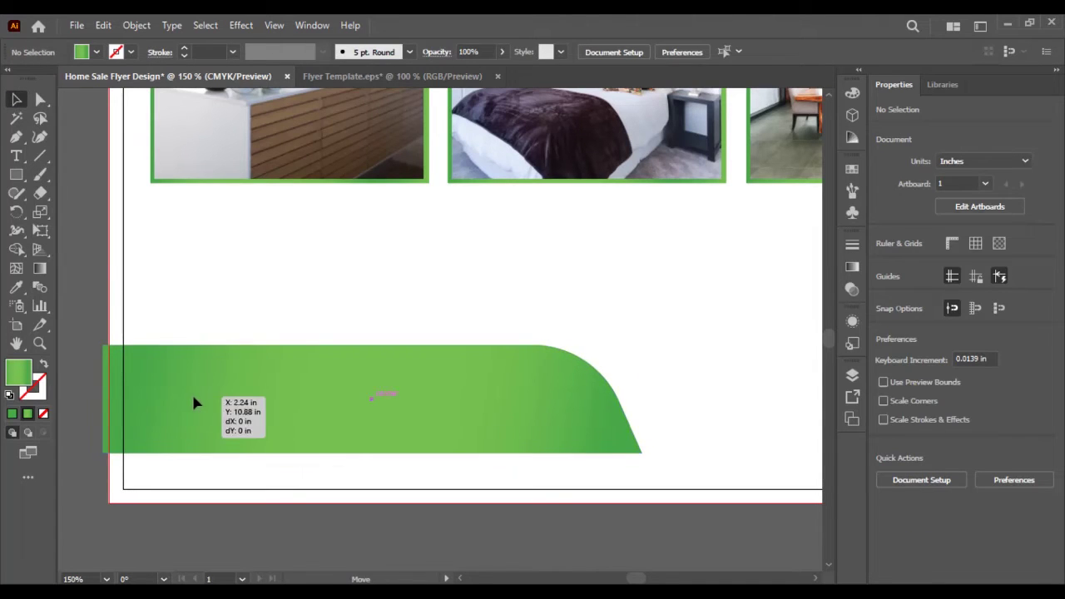
drag(192, 391, 197, 392)
click(94, 291)
Duplicate the lower green band and place the copy above and to the right of the original
key(ctrl+minus)
key(ctrl+minus)
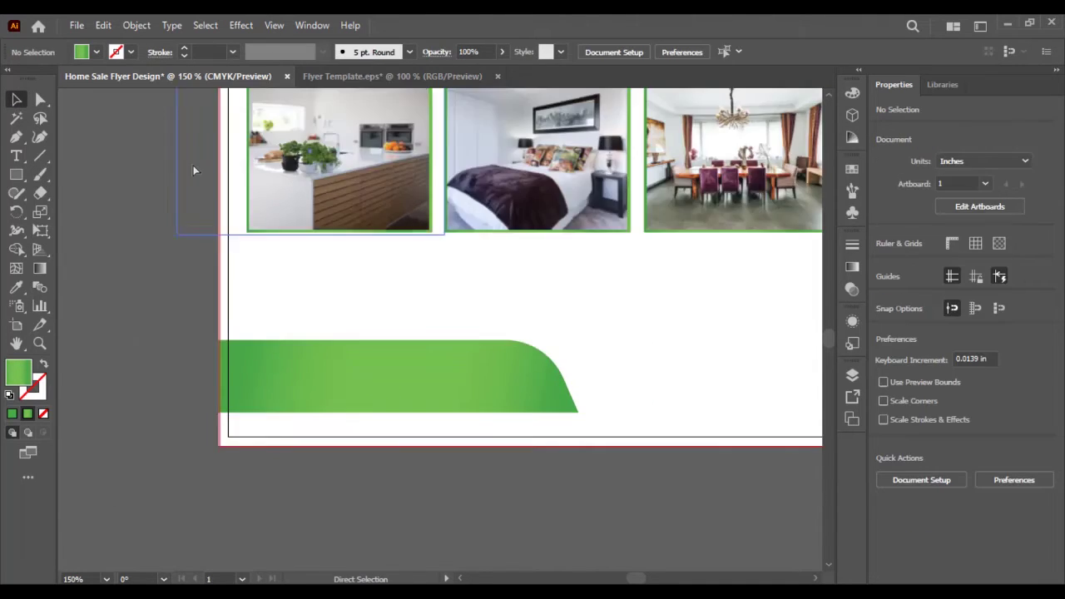
key(ctrl+minus)
key(ctrl+plus)
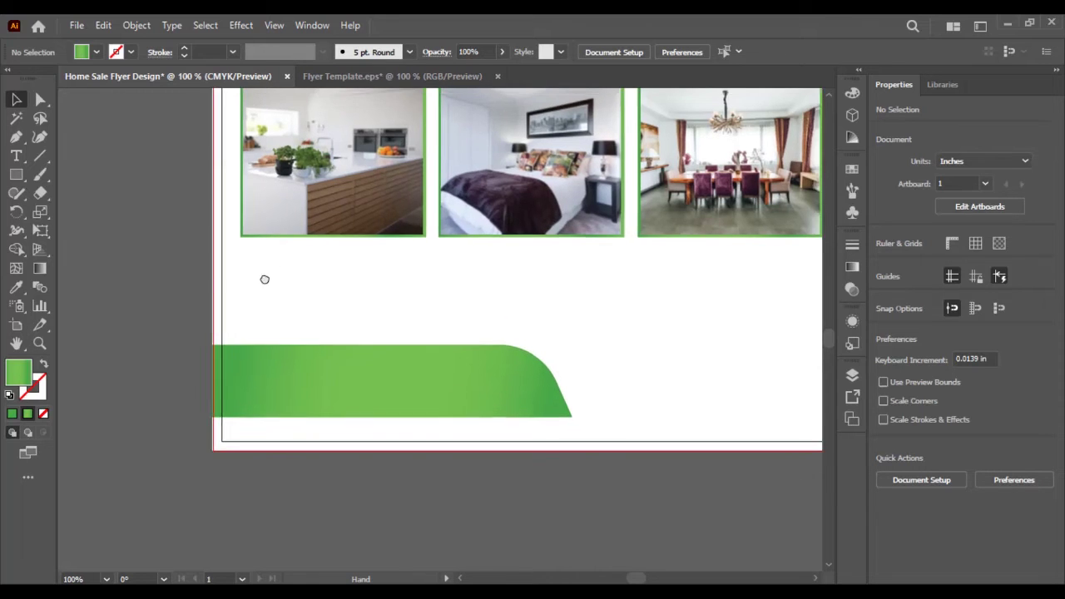
drag(264, 278, 181, 343)
click(387, 459)
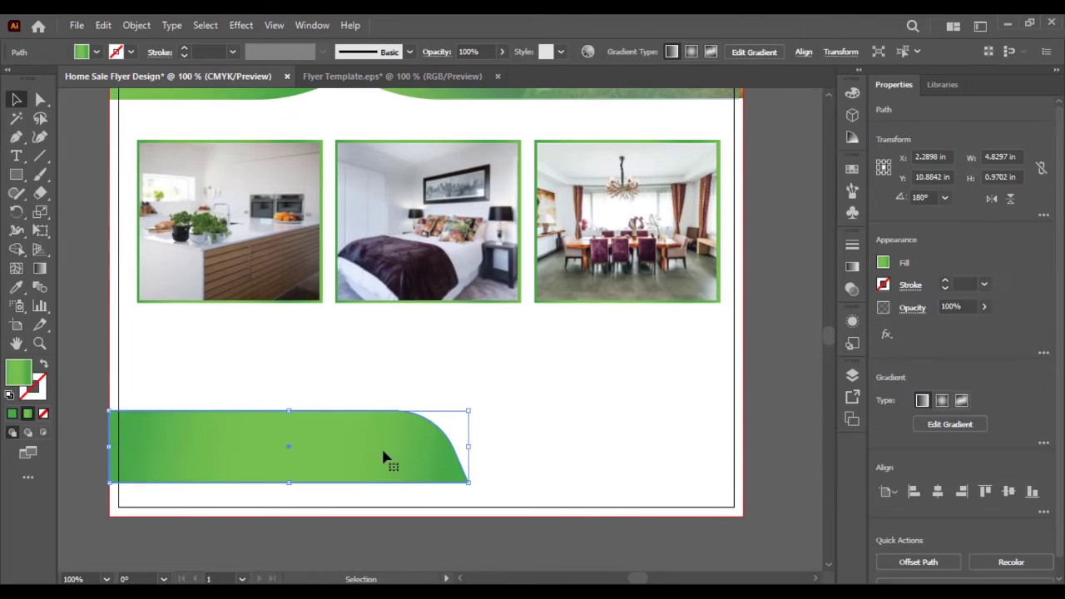
drag(387, 459, 529, 381)
right_click(529, 381)
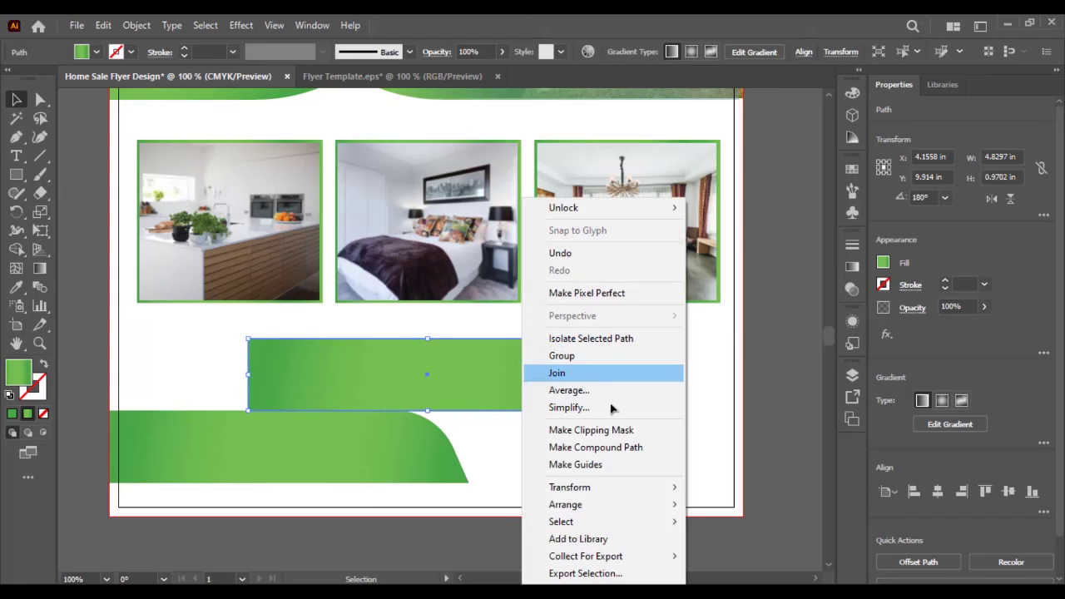
mouse_move(649, 504)
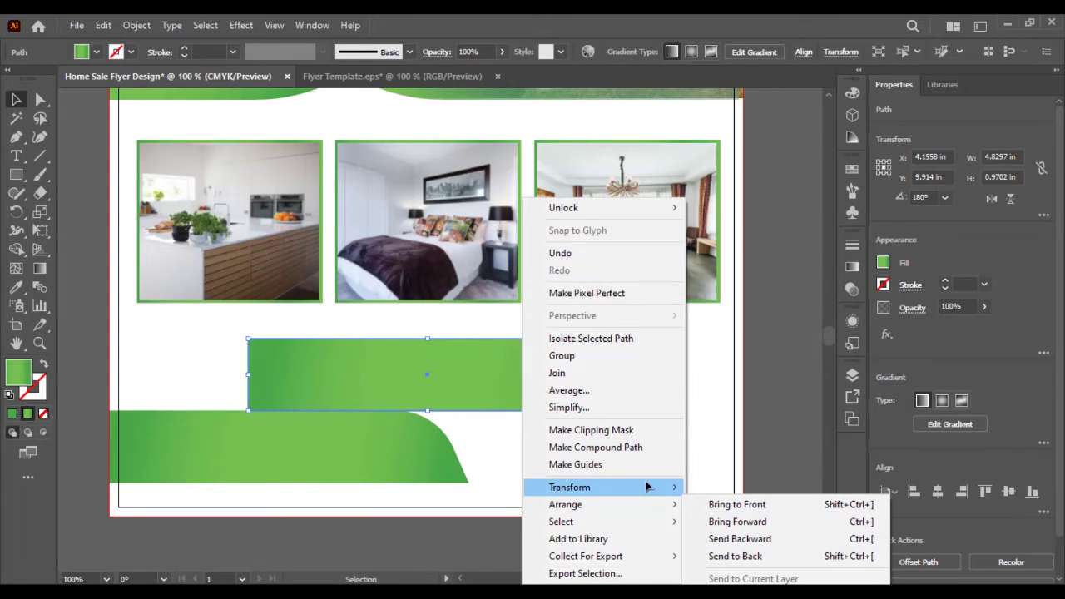
click(725, 407)
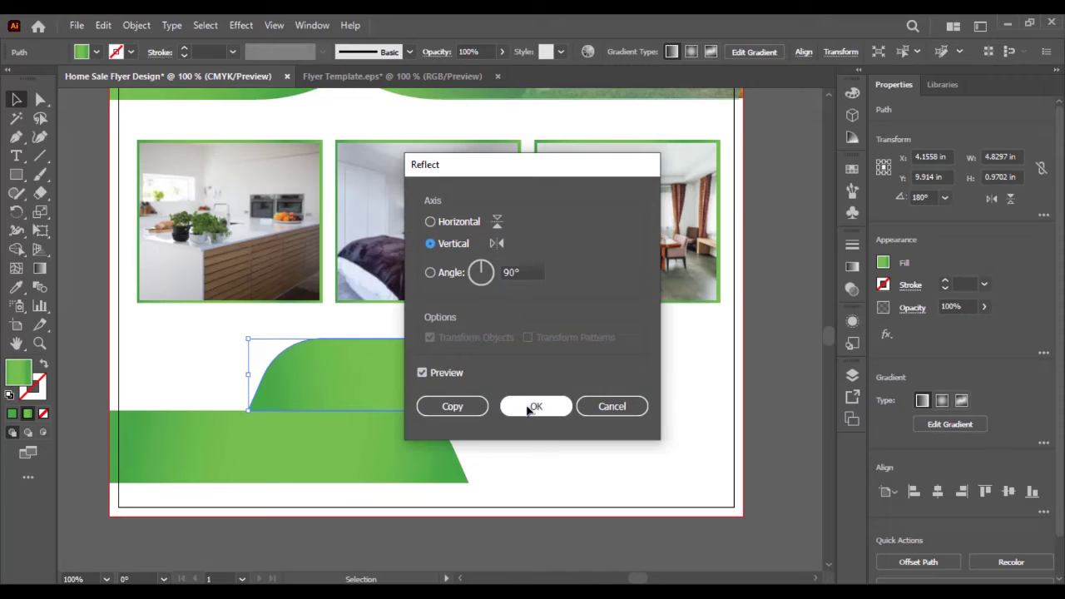
click(624, 409)
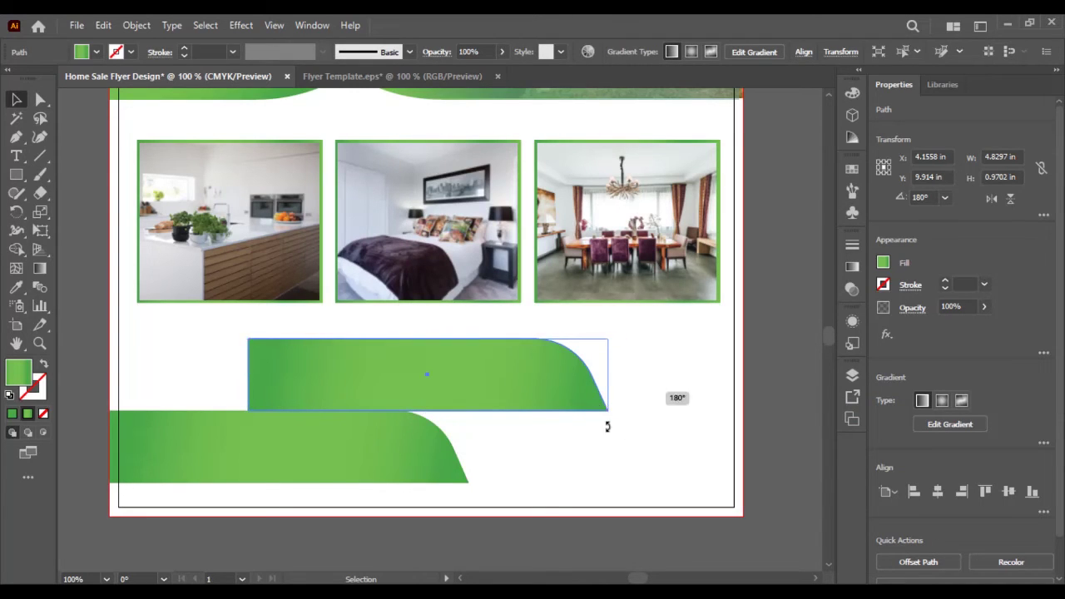
Rotate the duplicated band 180° and move it against the page's right edge below the photos
drag(607, 425, 377, 390)
drag(449, 389, 642, 374)
click(275, 340)
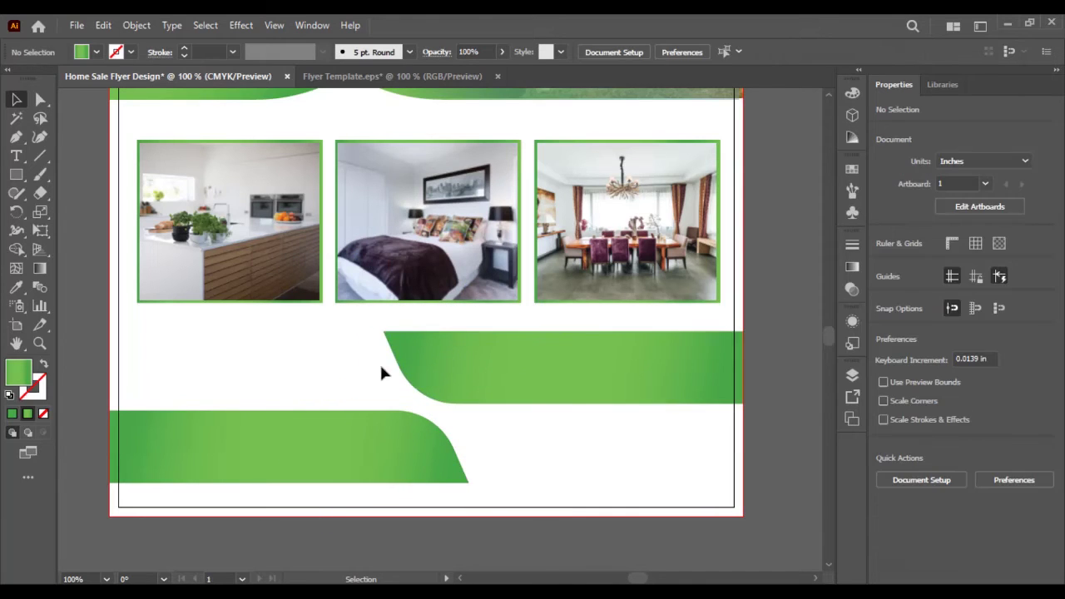
Shorten the right green band to about 4.18 in by moving only its curved-end anchor points inward with Direct Selection
click(533, 377)
click(39, 99)
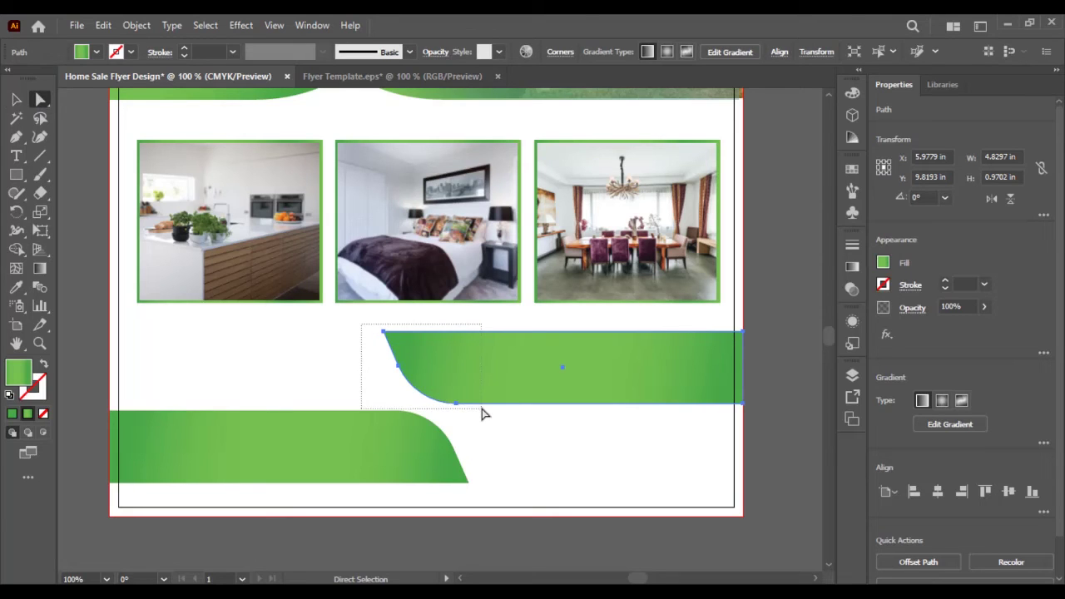
click(397, 362)
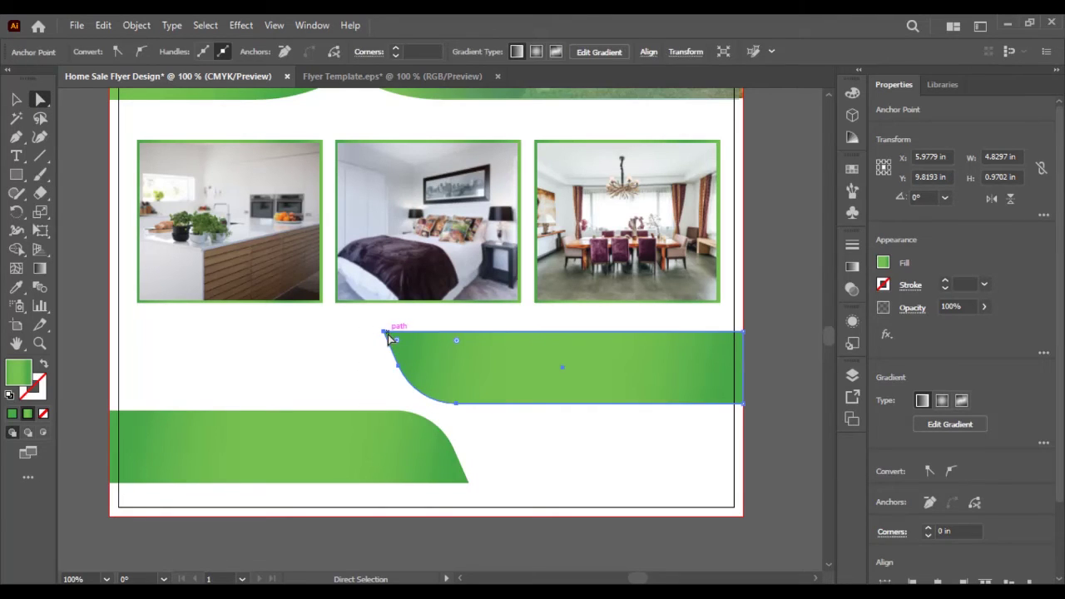
drag(387, 333, 439, 348)
click(776, 400)
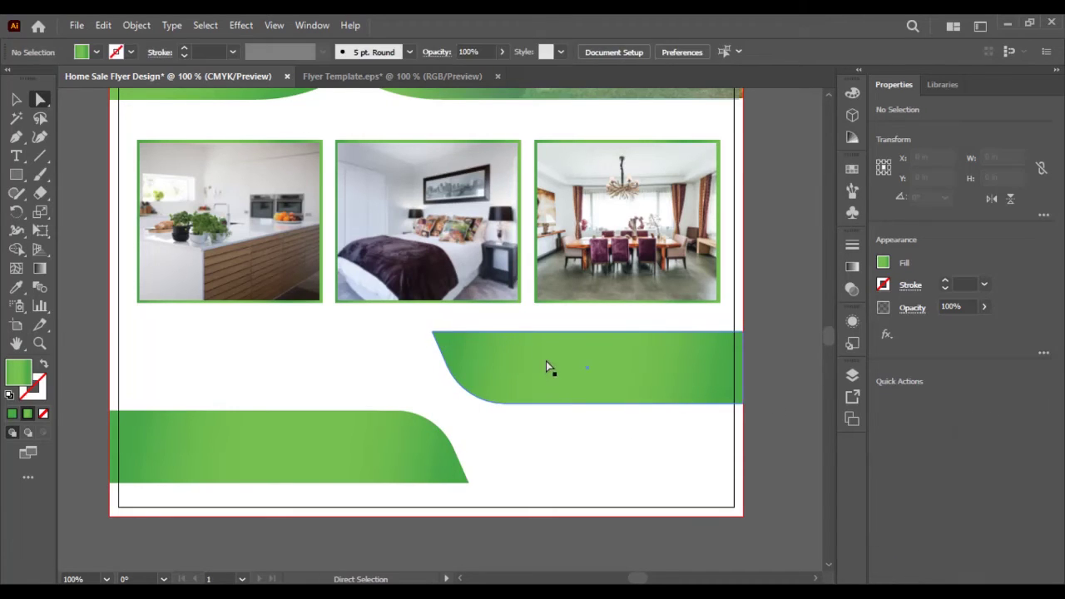
Move both green bands down, resting the left one on the bottom margin line and nesting the right one's curve slightly above it
drag(556, 375, 554, 405)
click(779, 344)
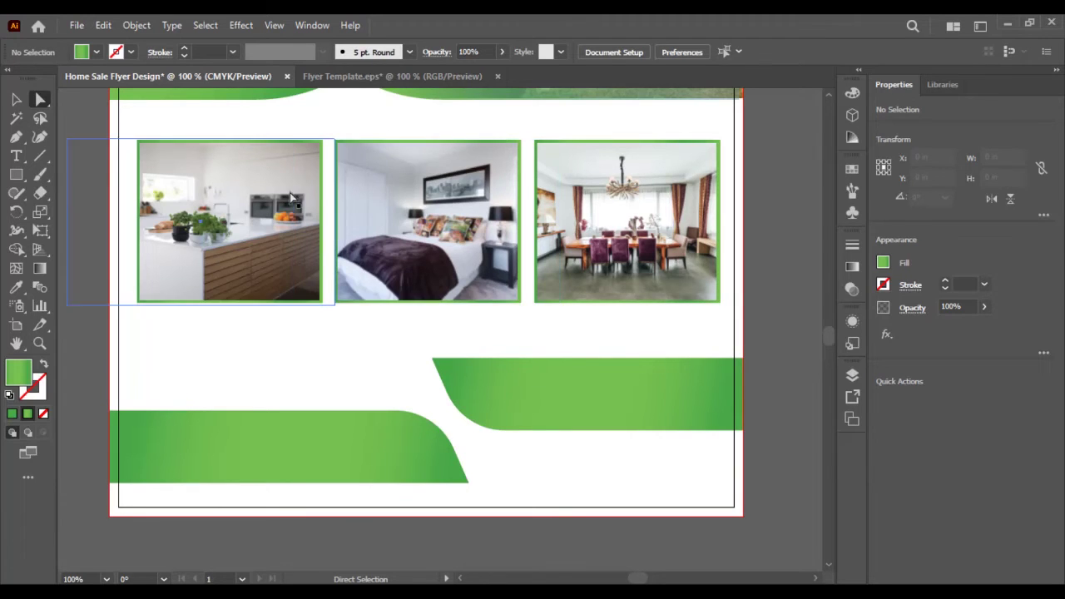
click(14, 98)
mouse_move(437, 472)
mouse_down()
mouse_move(424, 487)
mouse_move(435, 491)
mouse_up()
drag(620, 418, 630, 456)
click(756, 367)
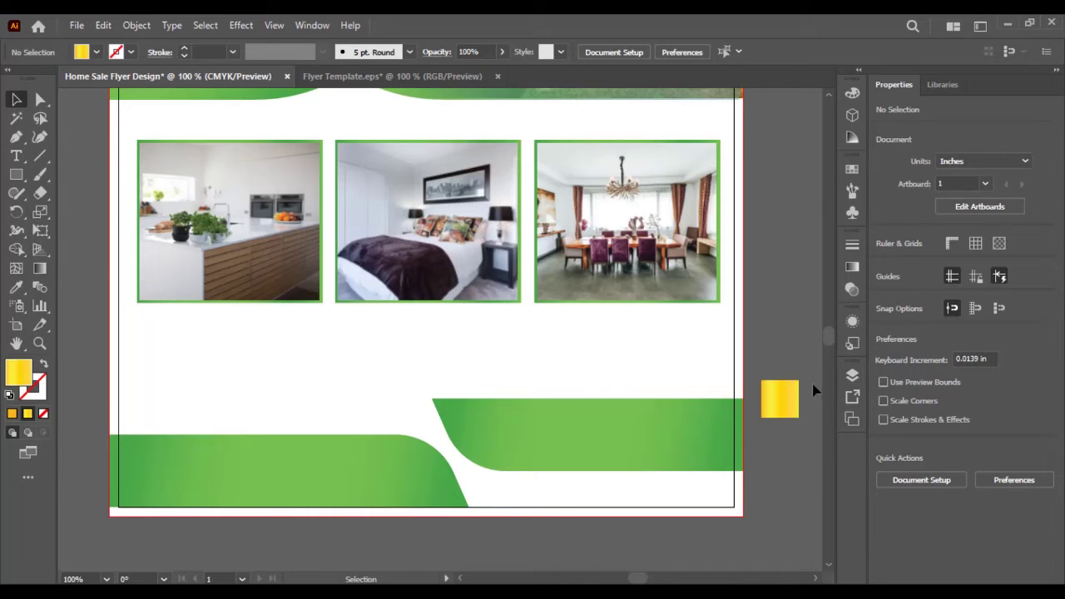
Apply the yellow gradient of the small sample square beside the page to the right band with the Eyedropper
click(782, 399)
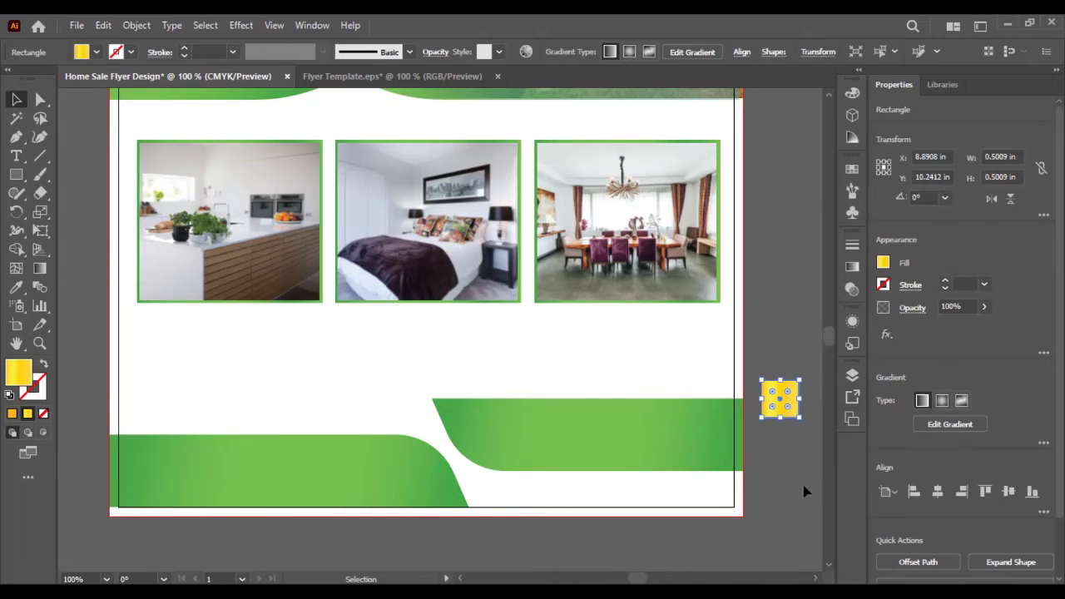
click(629, 452)
click(17, 286)
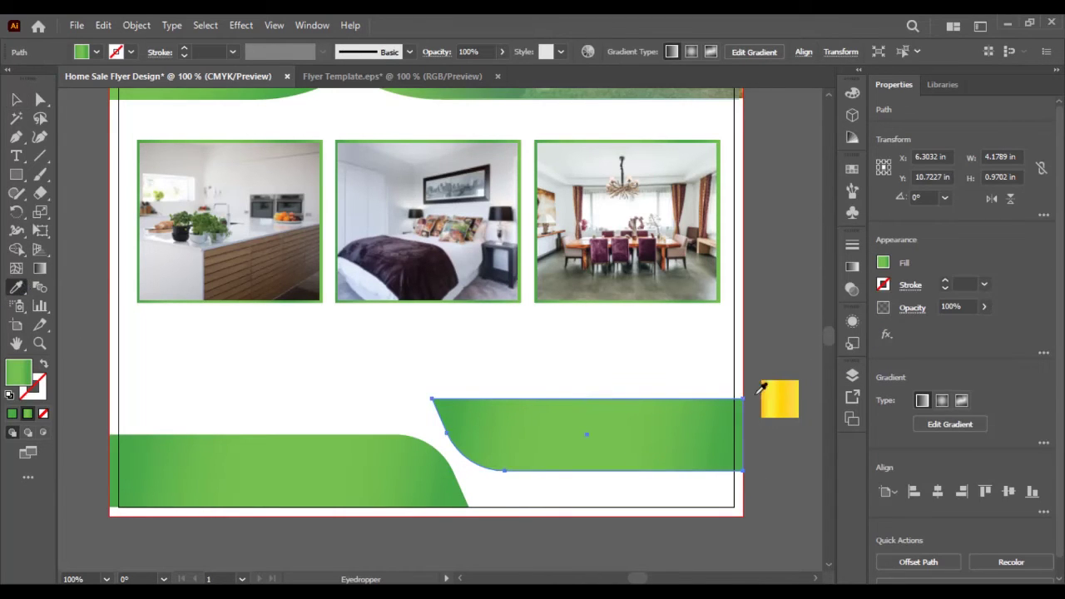
click(782, 398)
click(16, 99)
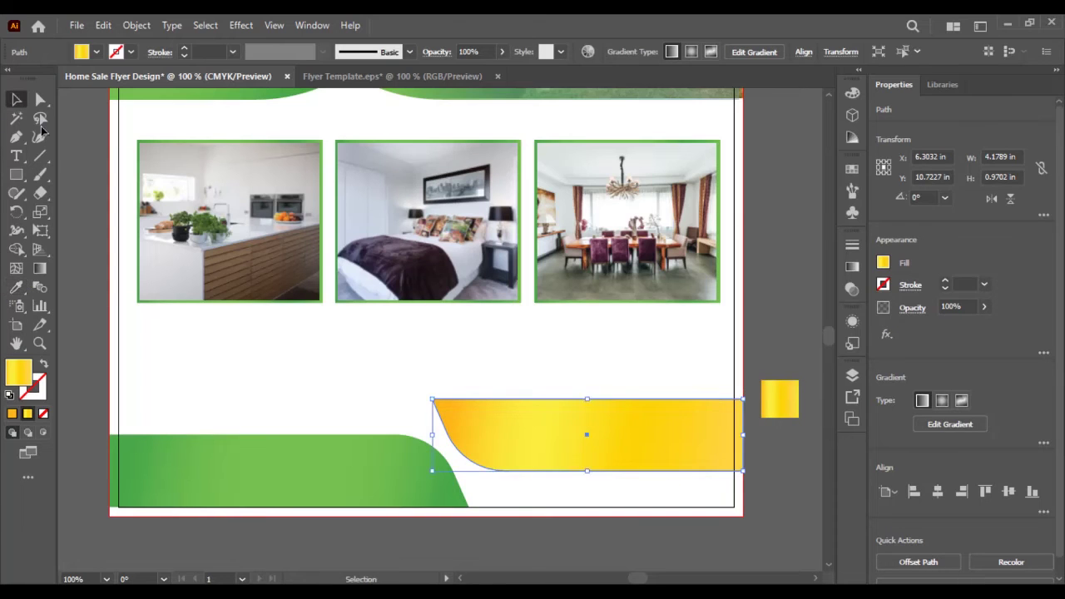
Add a three-line headline reading "ELEGENT / HOME / FOR SALE" on the large green shape beside the house photo
click(63, 155)
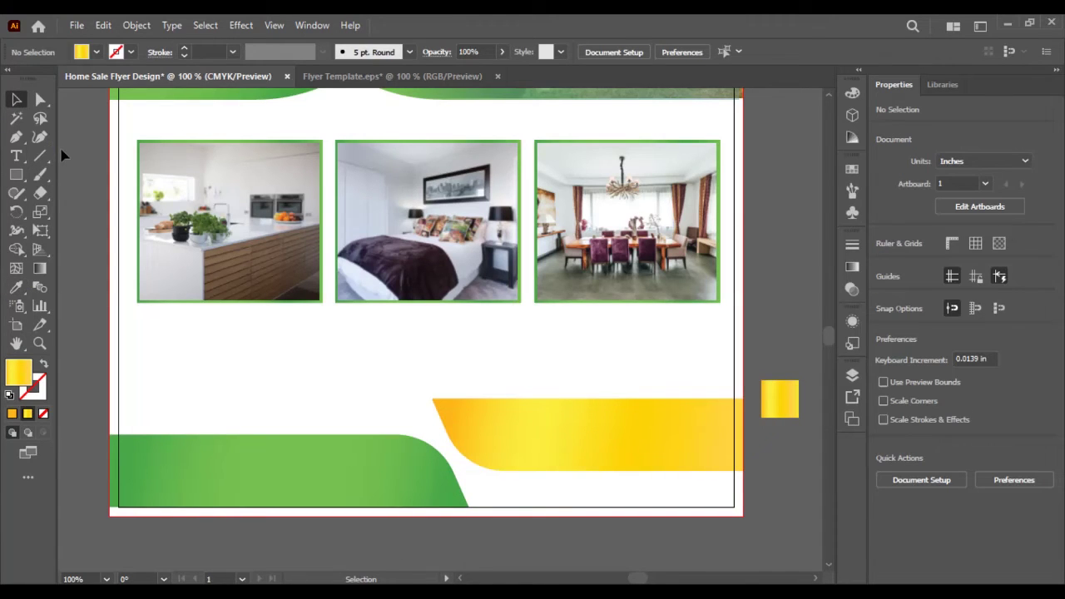
scroll(62, 155, up, 5)
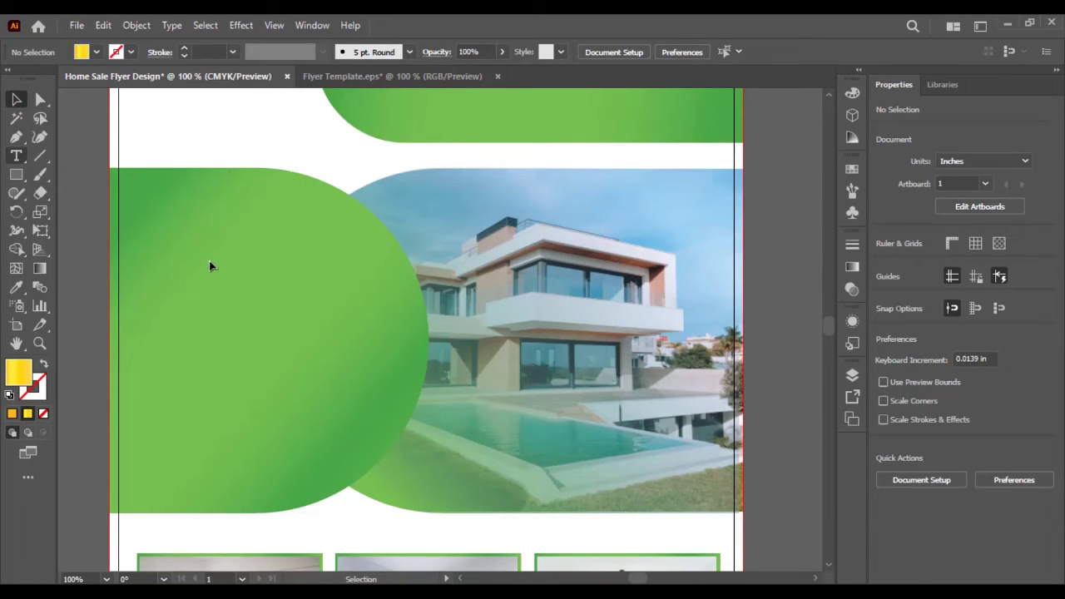
key(t)
click(259, 254)
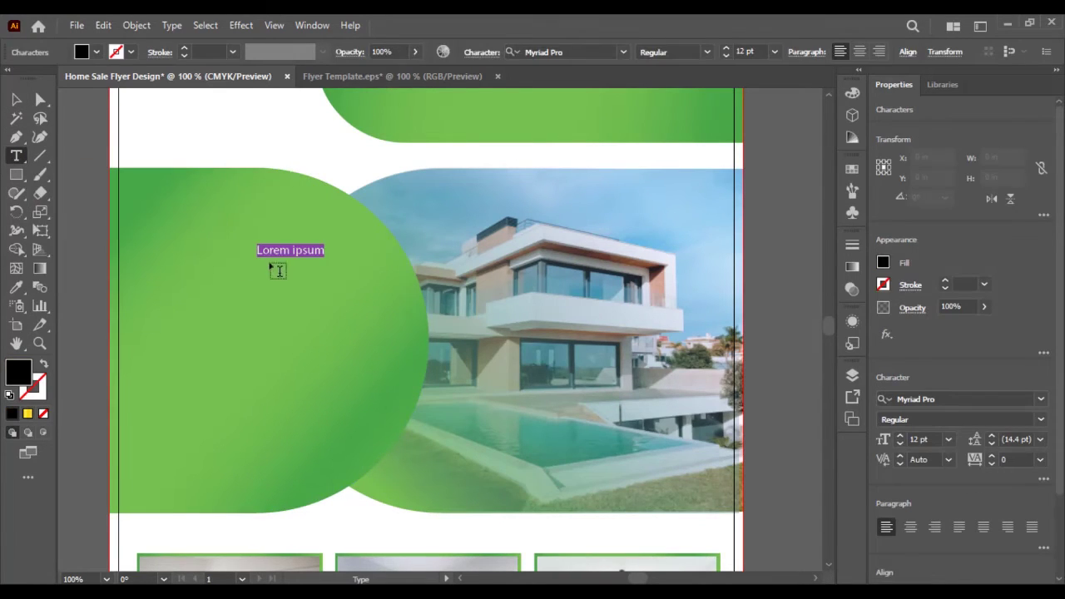
text(E)
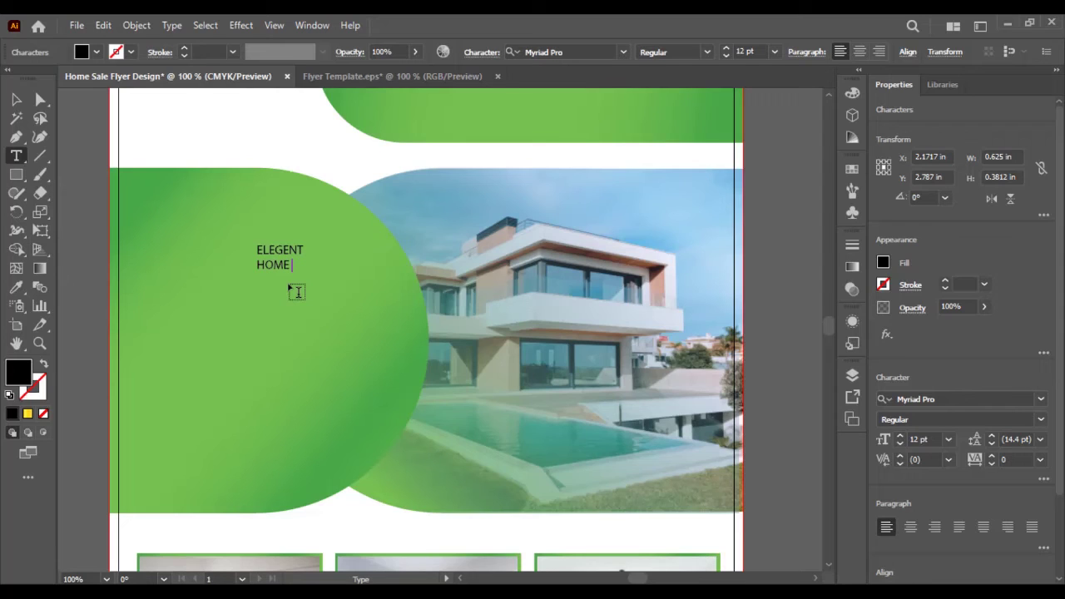
key(Escape)
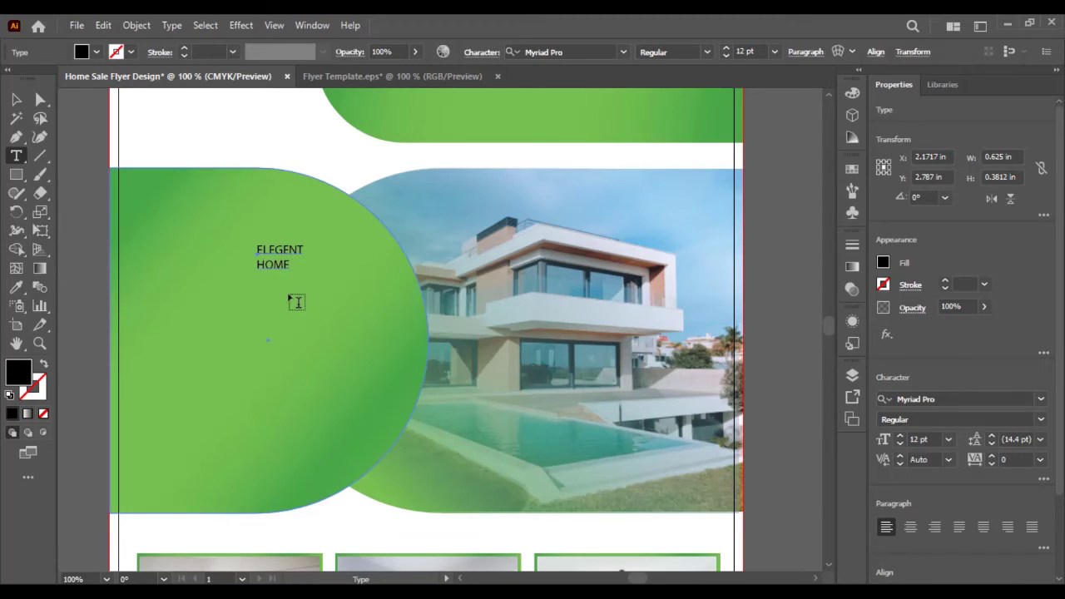
click(289, 264)
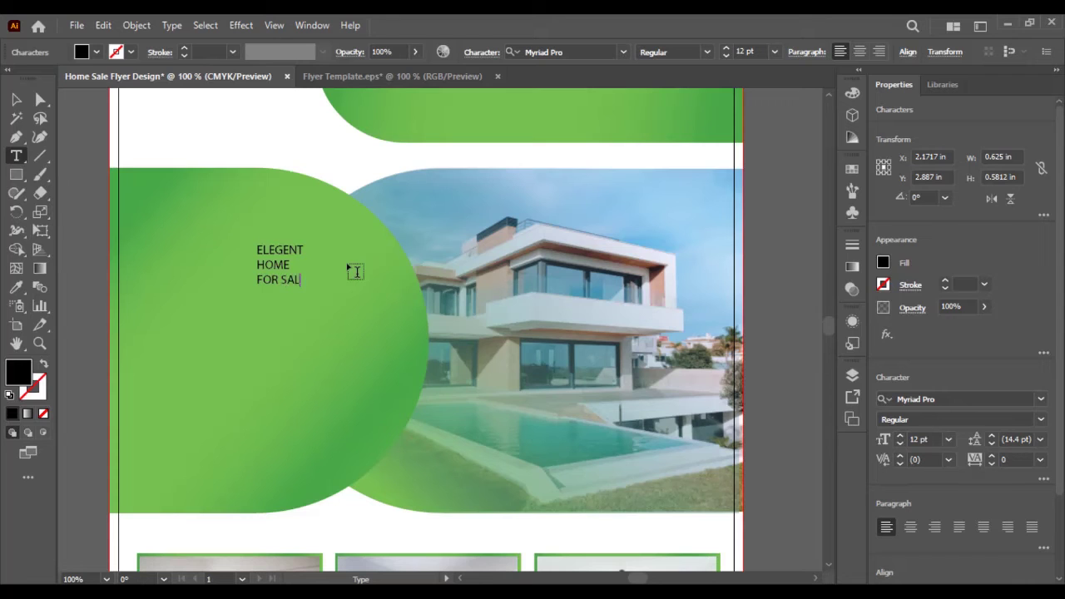
Set the whole headline's font to Nexa Heavy
key(ctrl+a)
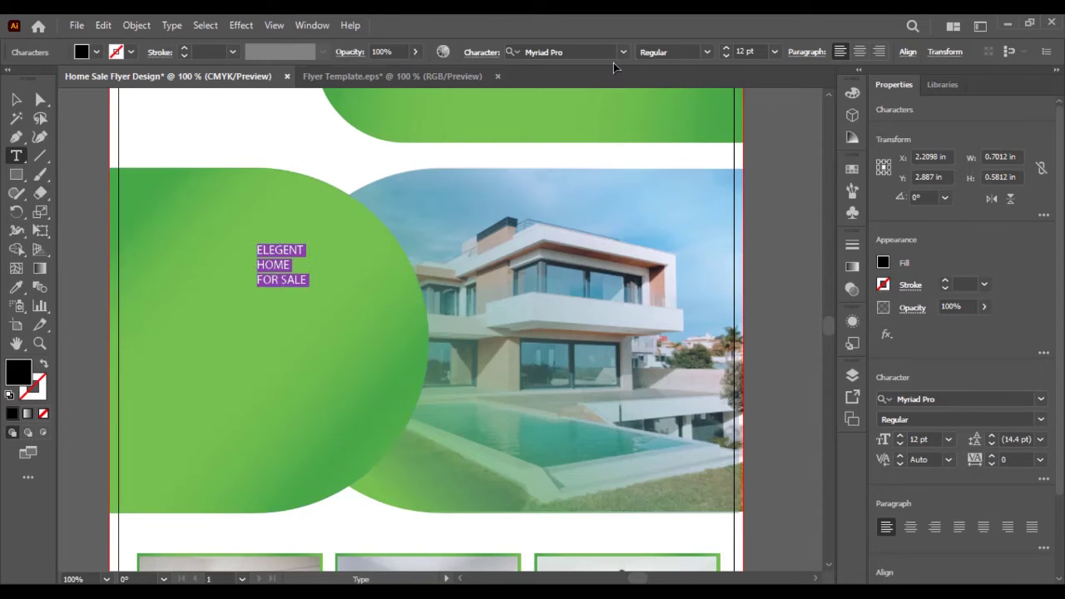
click(589, 50)
text(NEXA)
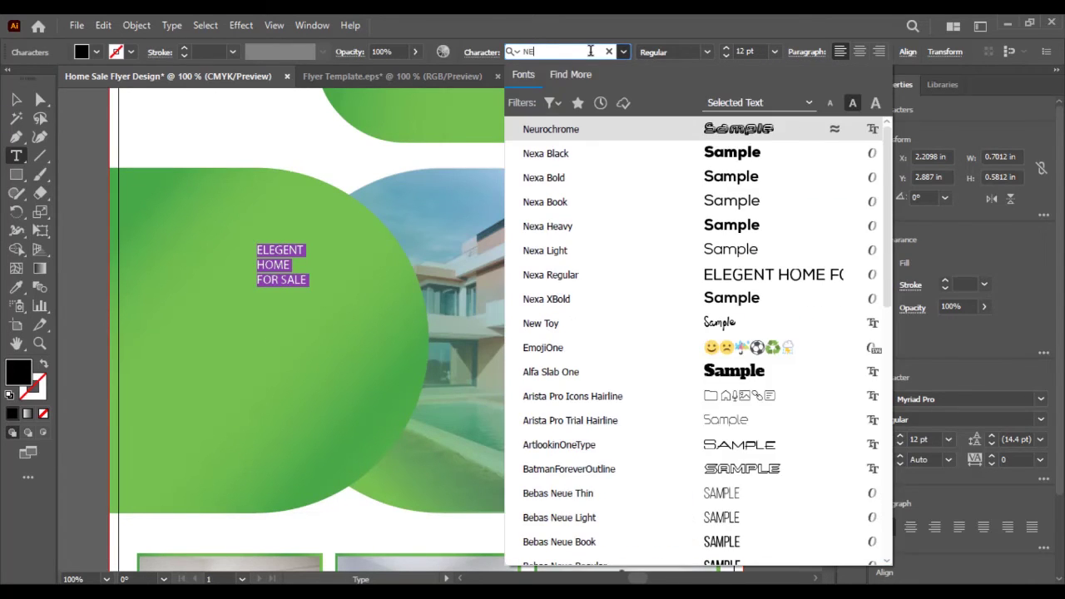
click(765, 208)
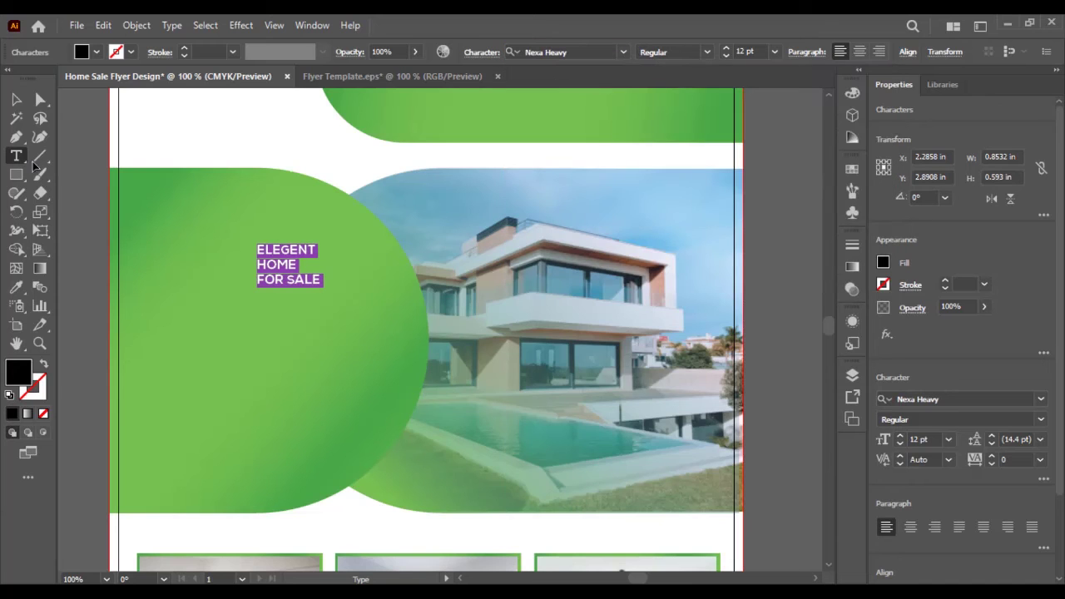
Enlarge the headline to about 67 pt and place it across the green shape and the house photo's edge
click(15, 100)
drag(324, 242, 482, 136)
drag(372, 171, 267, 303)
drag(424, 254, 509, 176)
drag(357, 225, 360, 275)
Centre the headline vertically on the green shape and nudge both slightly down
shift+click(221, 301)
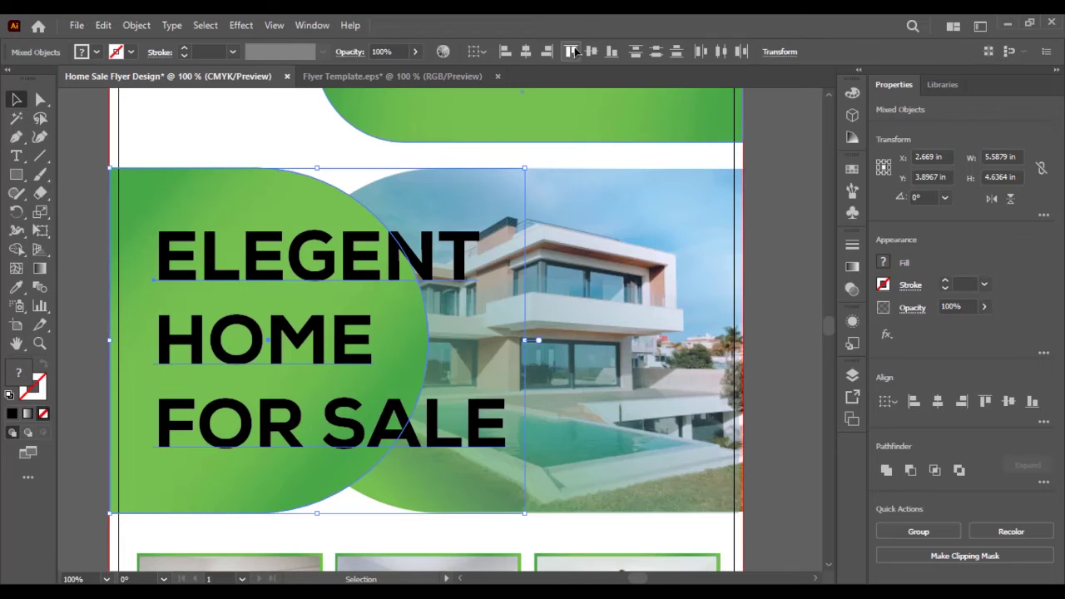
key(Down)
key(Down)
click(91, 159)
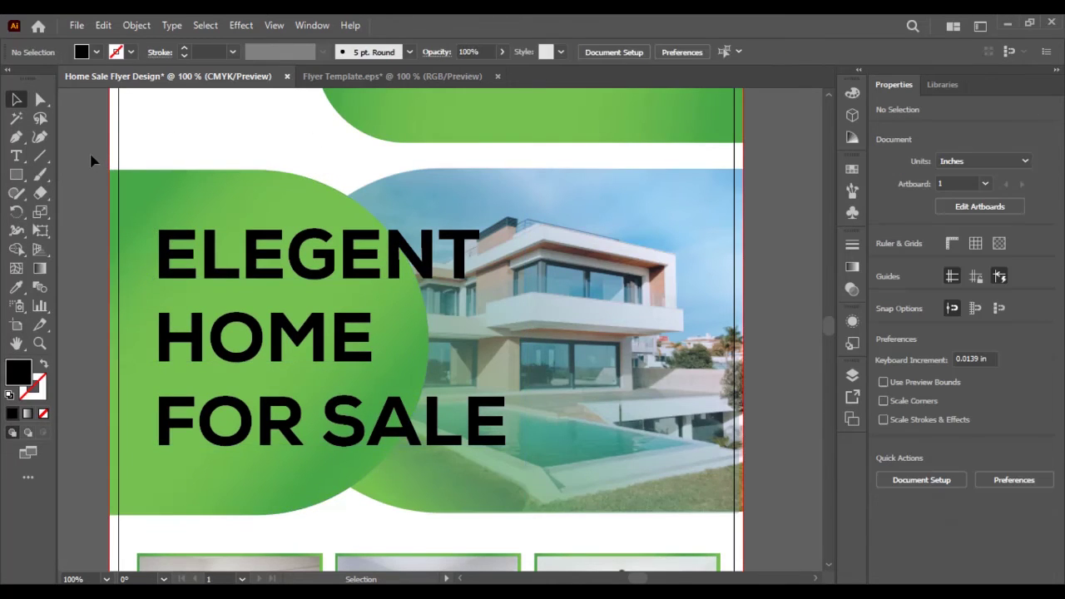
Fill the headline's "HOME" and "FOR SALE" lines with white
double_click(271, 254)
double_click(271, 253)
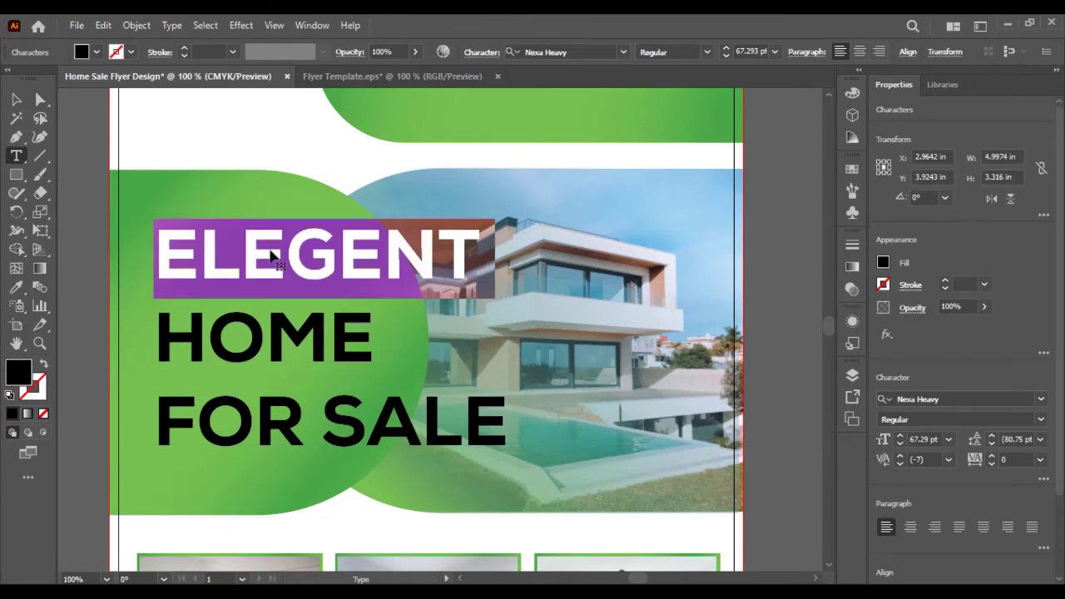
triple_click(249, 329)
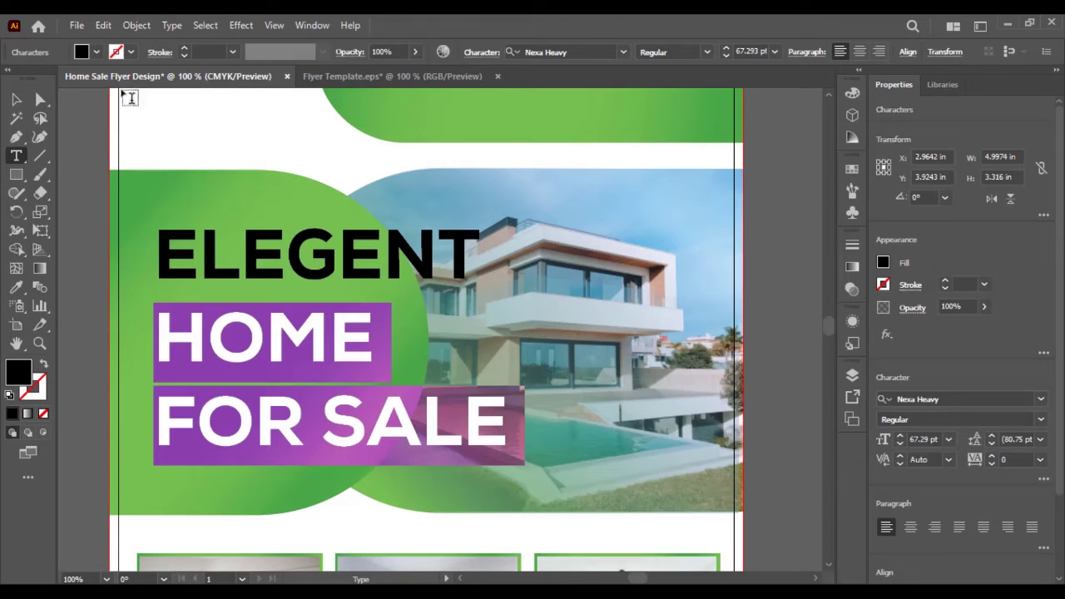
click(97, 52)
click(31, 79)
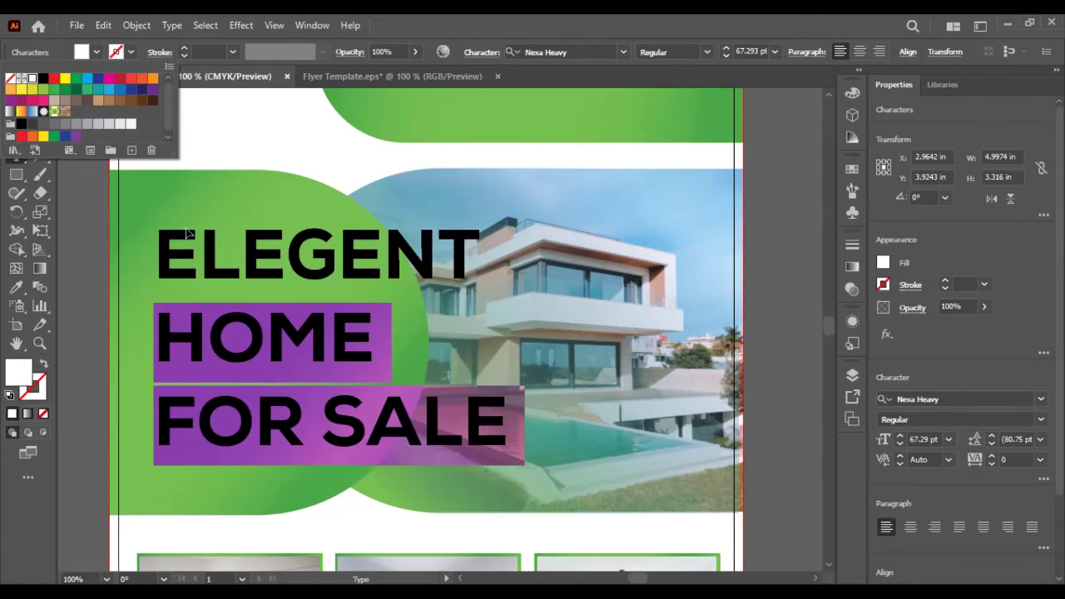
Fill the word "ELEGENT" in the headline with solid yellow
double_click(217, 259)
click(97, 53)
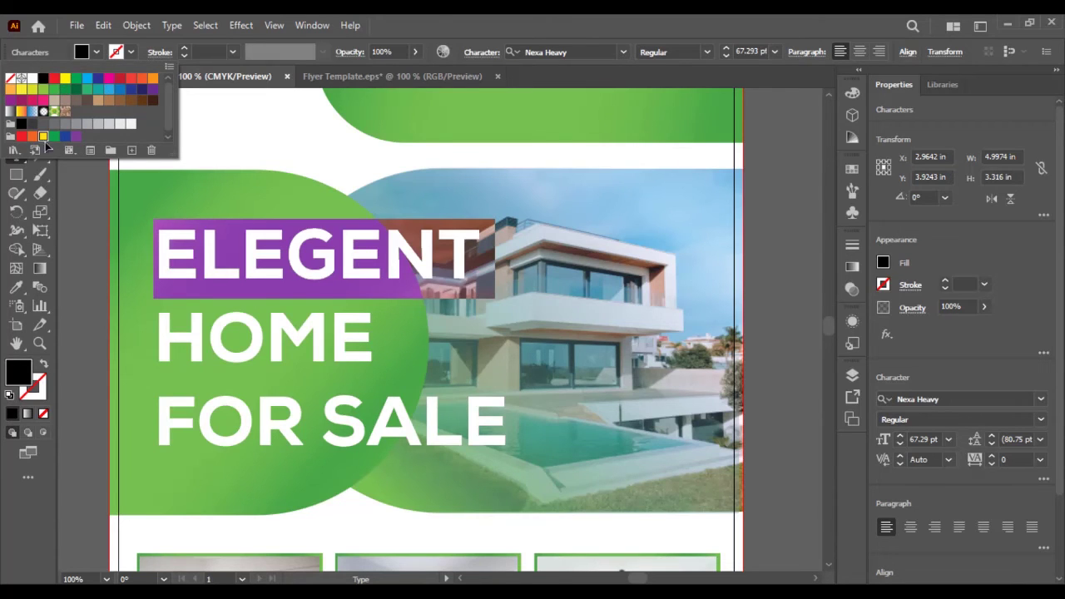
click(43, 137)
key(Escape)
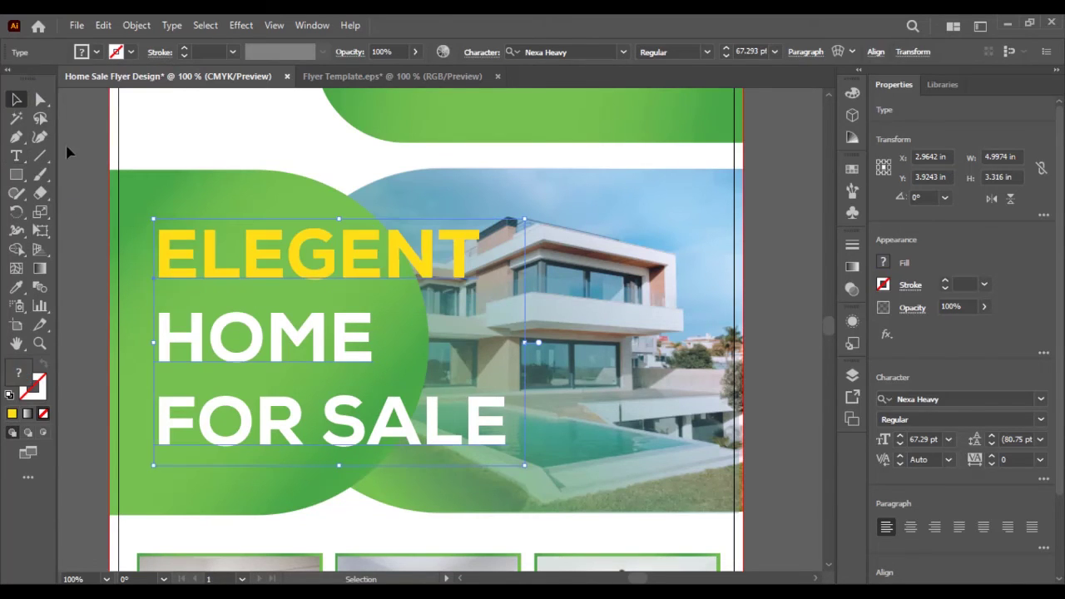
click(67, 152)
Look over the flyer's layout and text from the green header shape down to the bottom bands
scroll(167, 174, down, 4)
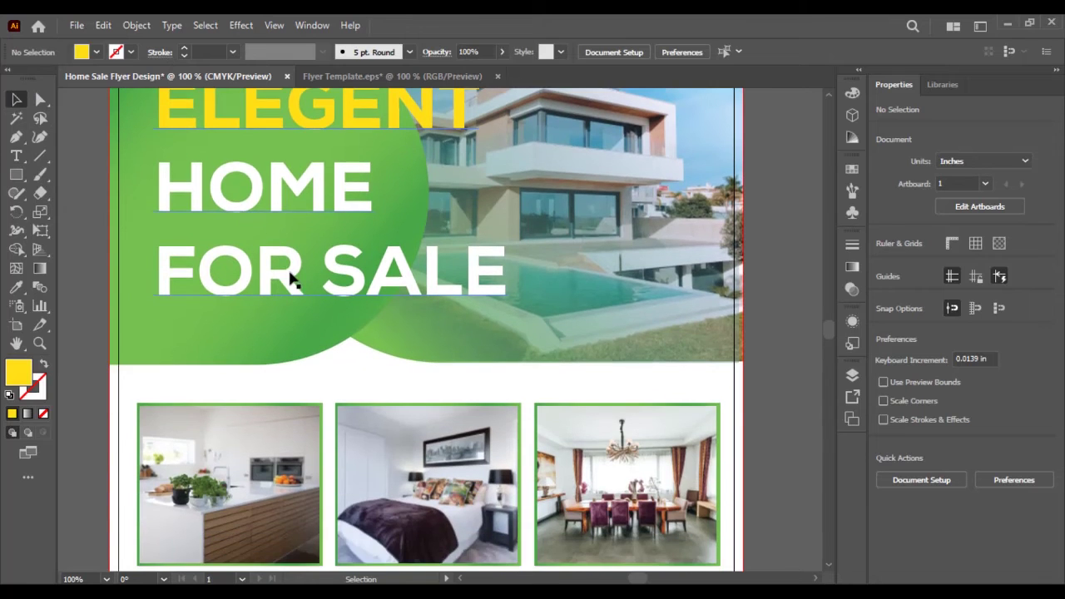
scroll(291, 280, up, 2)
drag(280, 271, 276, 252)
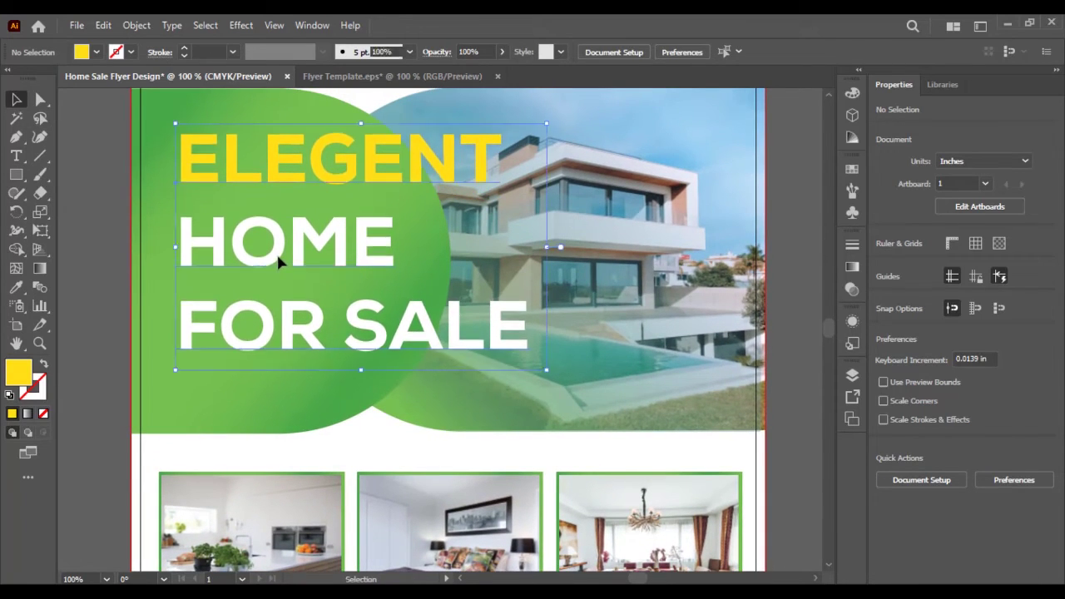
click(106, 263)
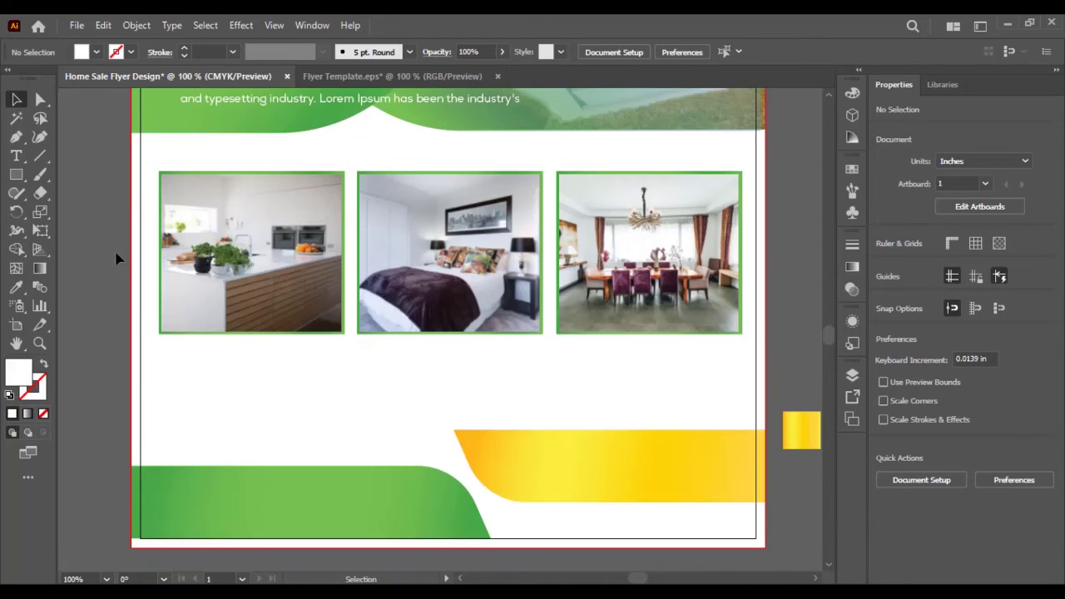
scroll(131, 242, up, 6)
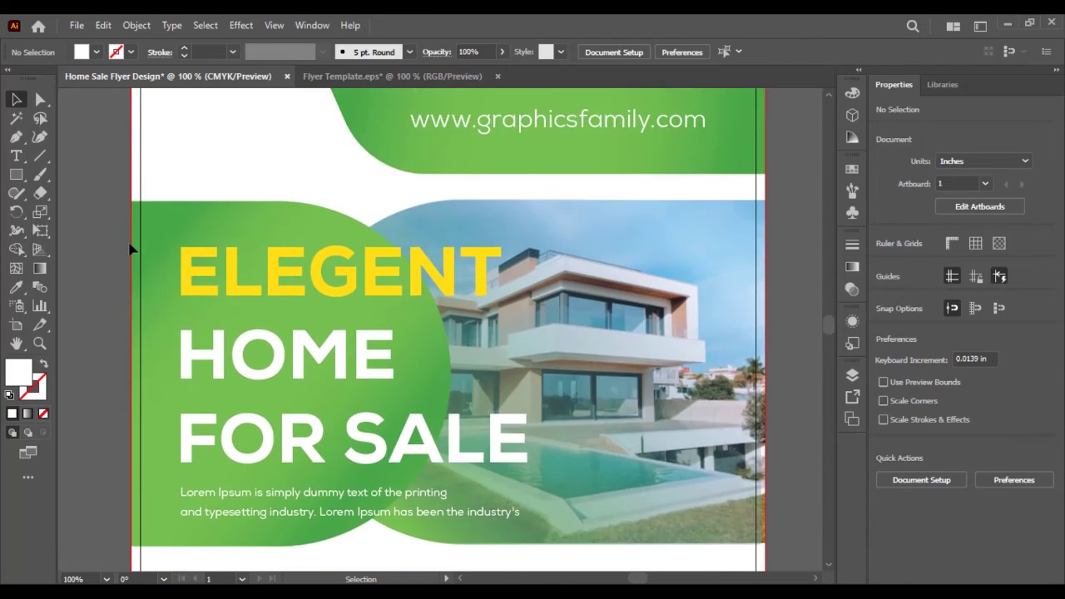
scroll(130, 246, up, 2)
scroll(129, 246, down, 9)
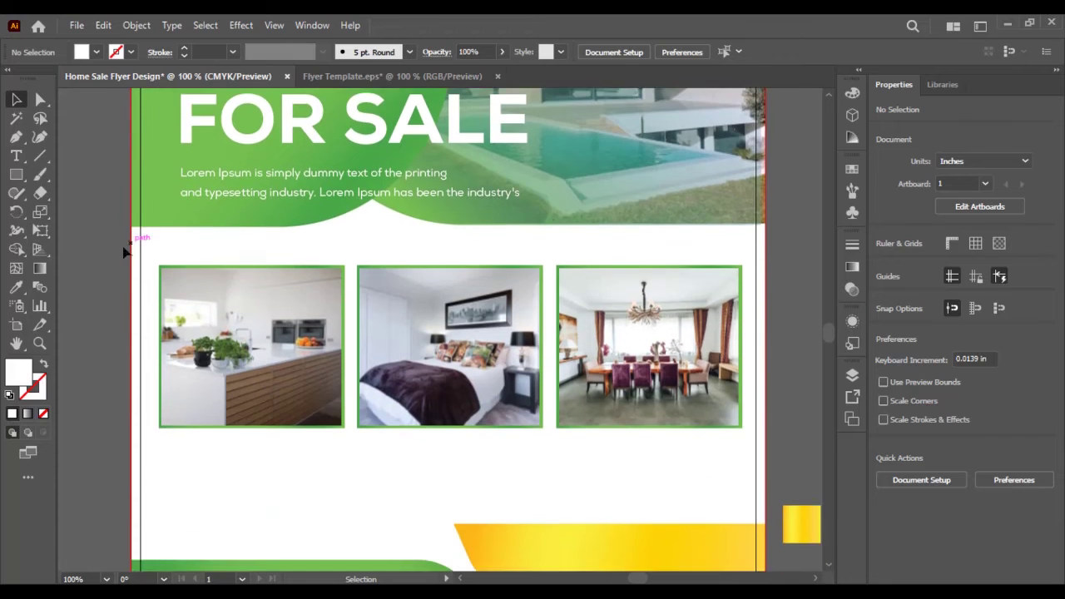
scroll(117, 266, down, 4)
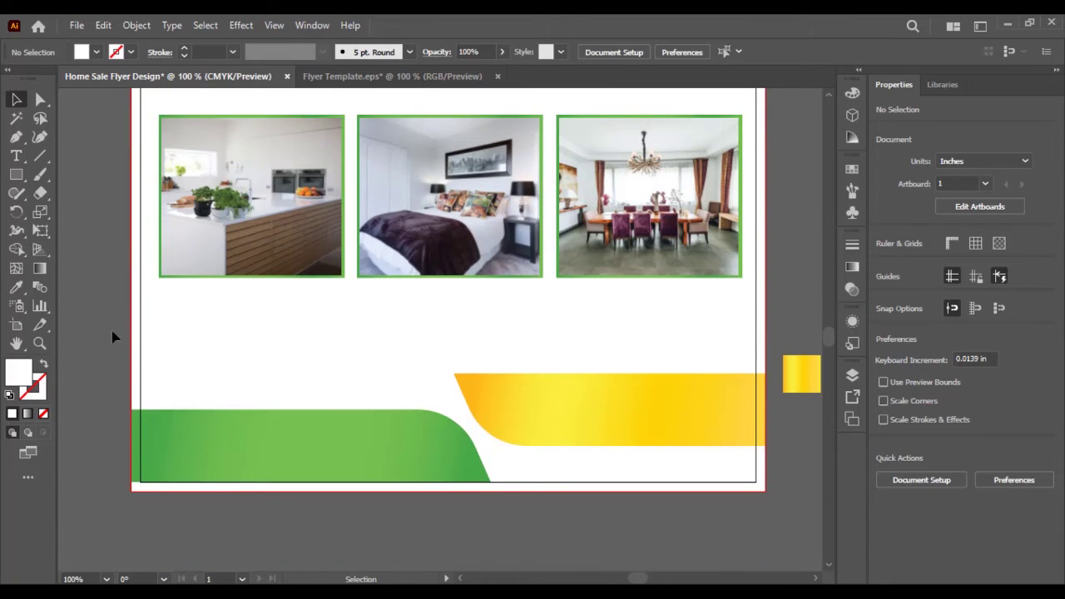
Draw a small circle about 0.23 in wide just below the kitchen photo's left part
key(t)
key(ctrl+=)
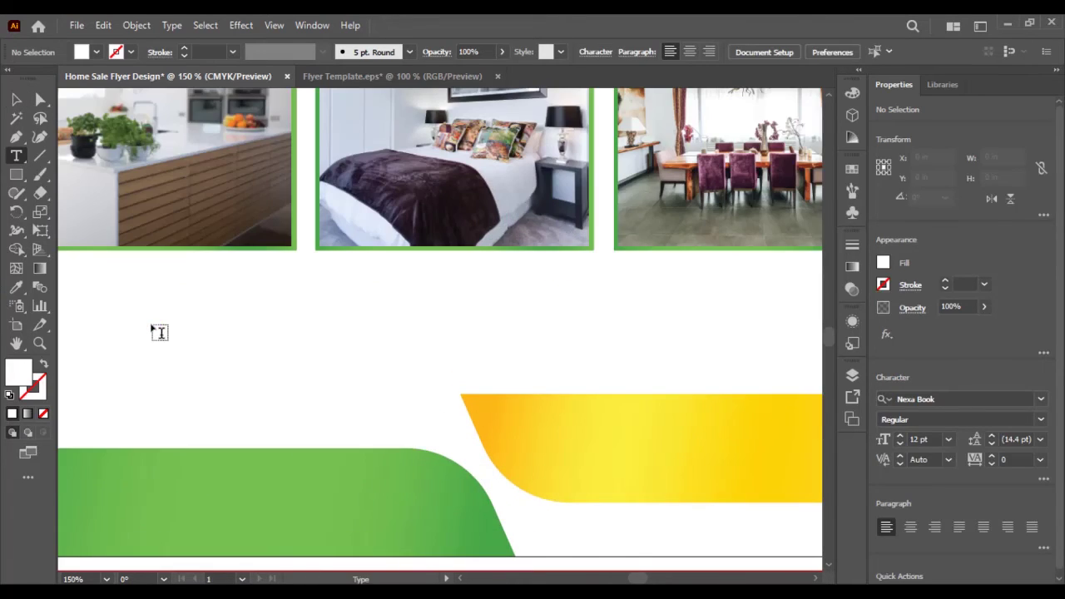
click(16, 174)
click(75, 211)
mouse_move(271, 358)
mouse_down()
mouse_move(283, 366)
mouse_move(280, 343)
mouse_up()
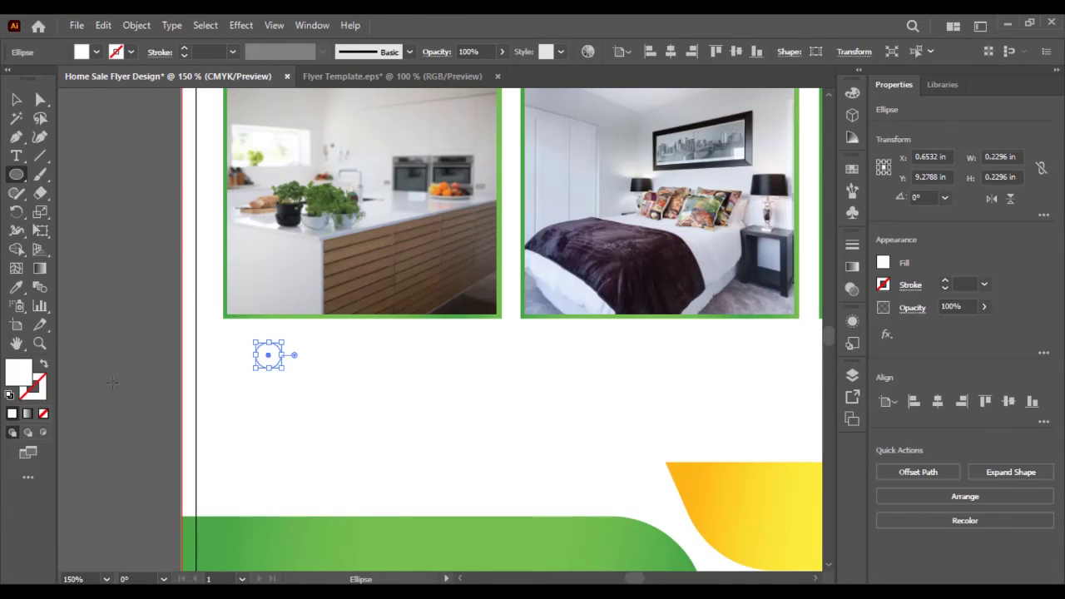
Apply the bottom band's green gradient to the circle, turn the gradient vertical, and align the circle with the kitchen photo's left edge
click(18, 287)
click(255, 520)
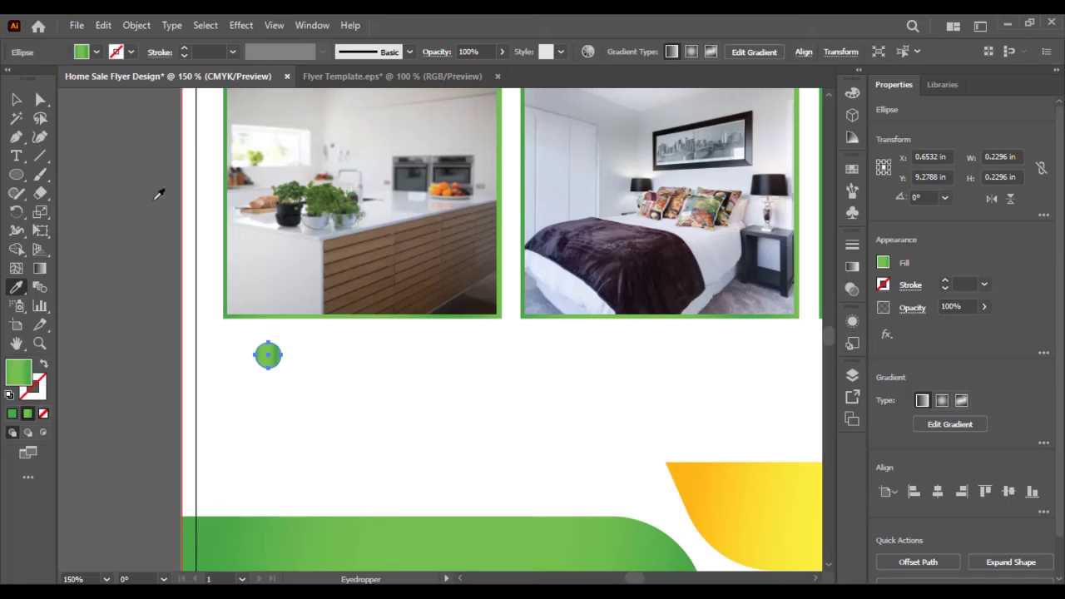
click(39, 268)
mouse_move(269, 335)
mouse_down()
mouse_move(268, 381)
mouse_move(237, 357)
mouse_up()
click(17, 100)
click(255, 358)
Add the label "Minimalist Kitchen" in black Nexa Regular, about 12.3 pt, beside the green circle
click(16, 156)
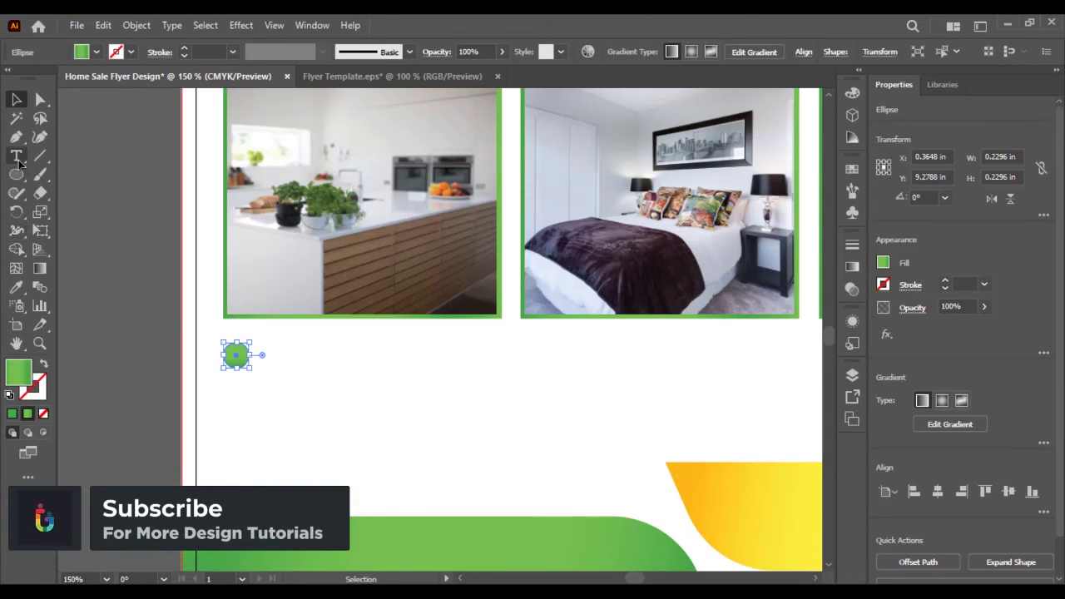
click(263, 359)
text(Minimalist Kitchen)
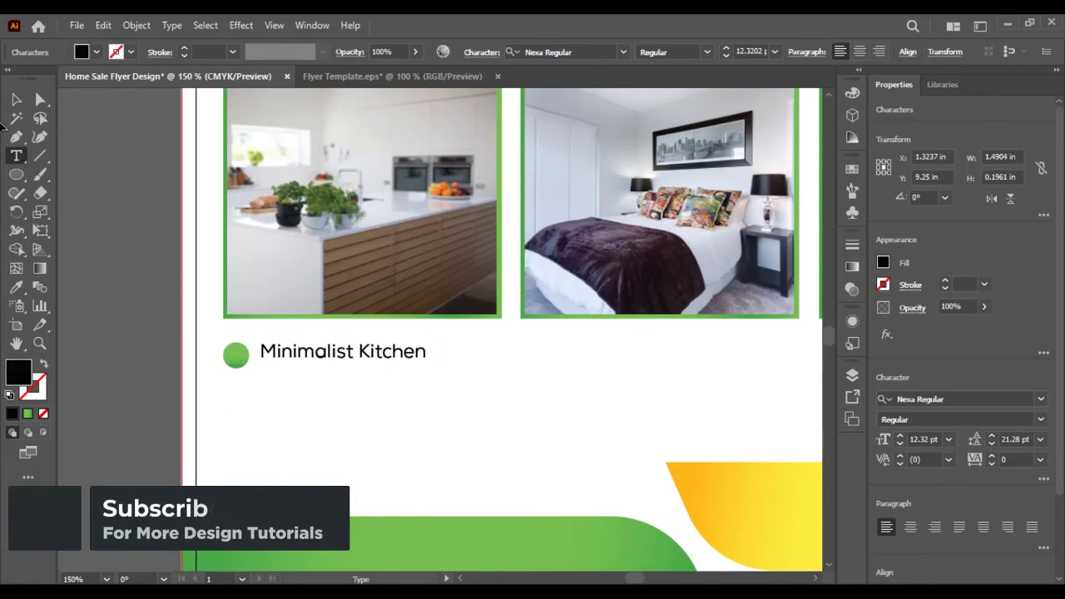
key(Escape)
Shrink the green circle slightly and adjust the kitchen label's position so the two line up
drag(360, 353, 352, 357)
click(237, 353)
drag(249, 342, 282, 358)
click(152, 363)
Duplicate the circle and kitchen label under the bedroom photo and change the copied text to "Cozy Bedroom"
drag(210, 368, 648, 371)
drag(535, 408, 359, 441)
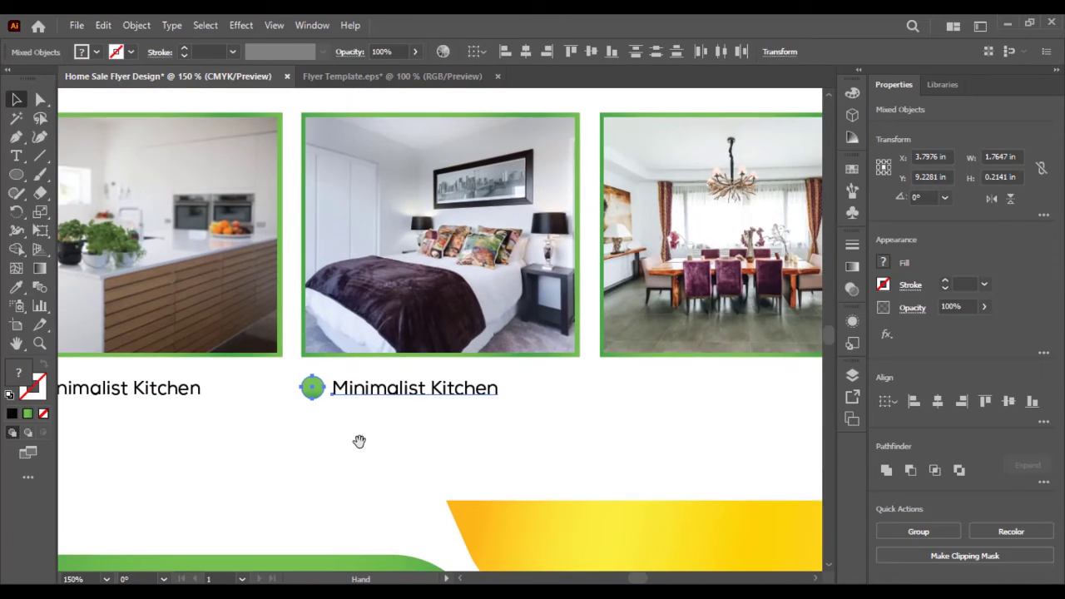
triple_click(385, 389)
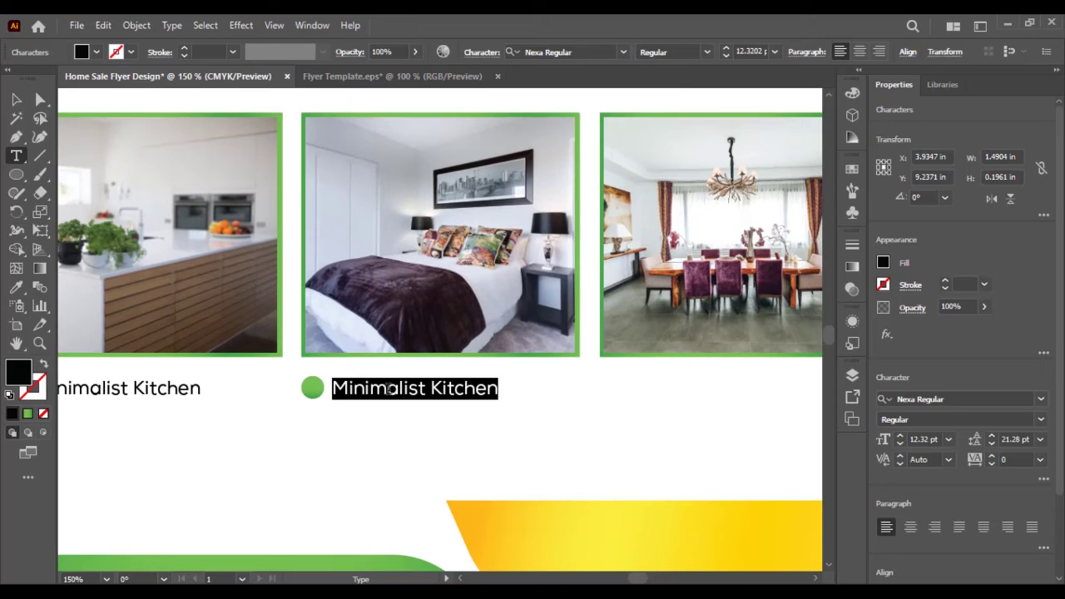
click(385, 388)
triple_click(386, 389)
text(Cozy Bedroom)
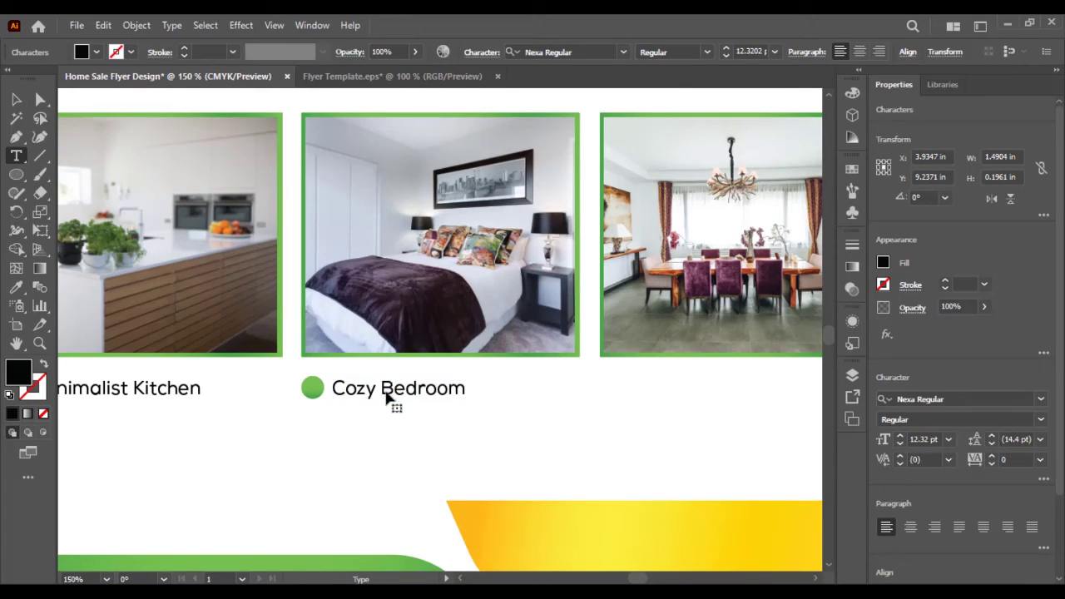
click(15, 99)
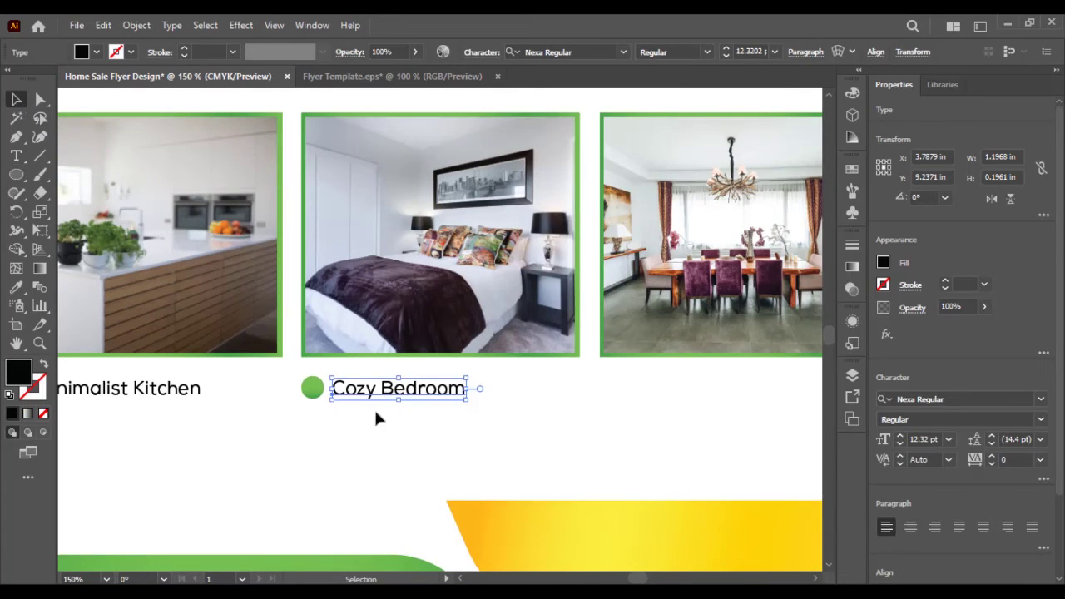
Duplicate the circle and bedroom label under the dining room photo and change the copied text to "Modern Dining"
shift+click(316, 391)
drag(320, 396, 458, 432)
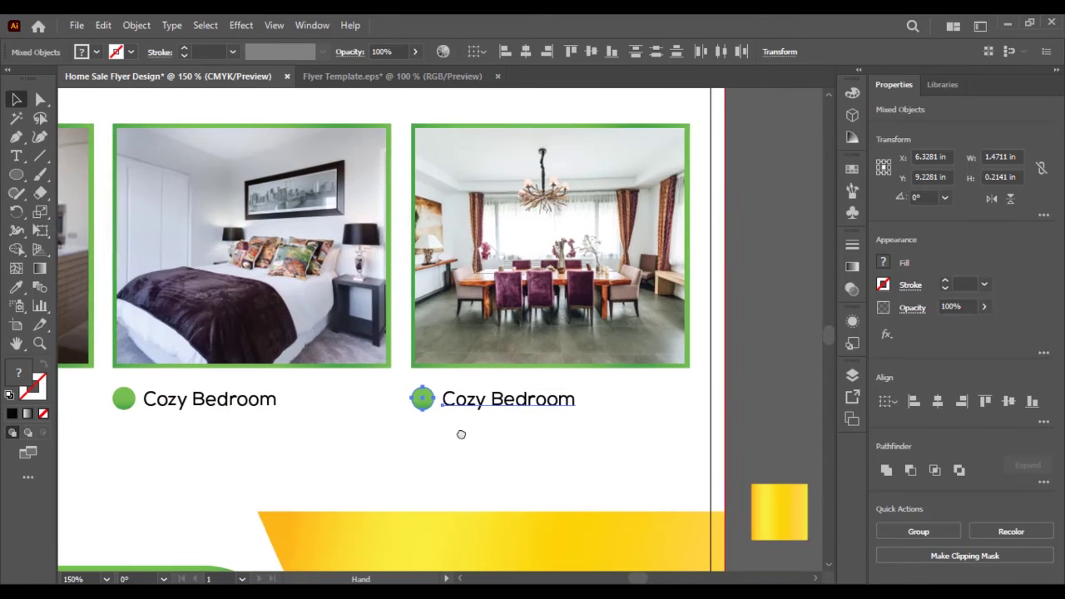
key(t)
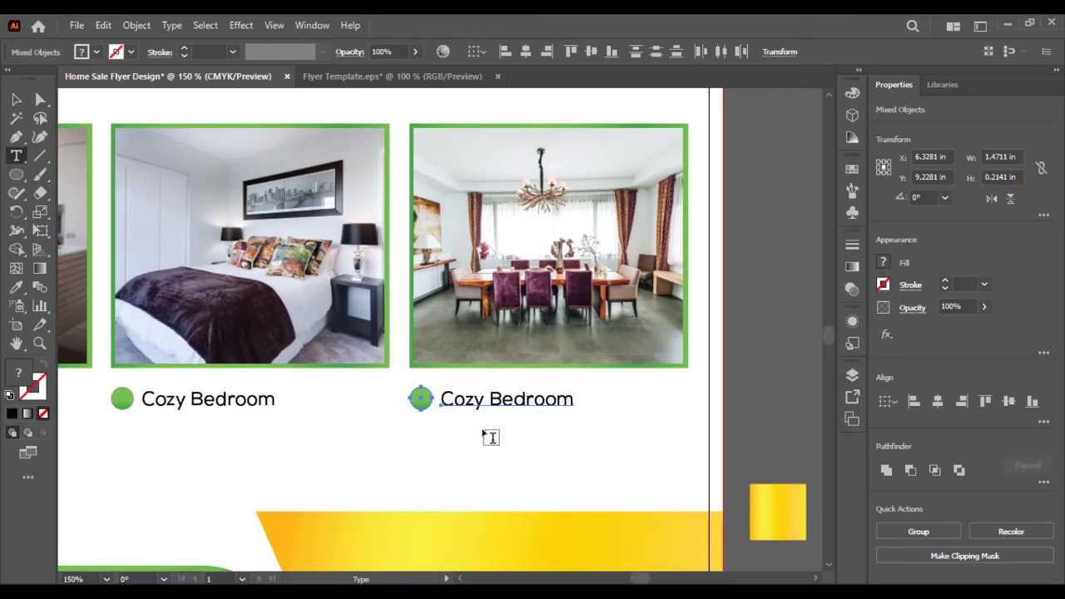
triple_click(480, 400)
text(Modern Dining)
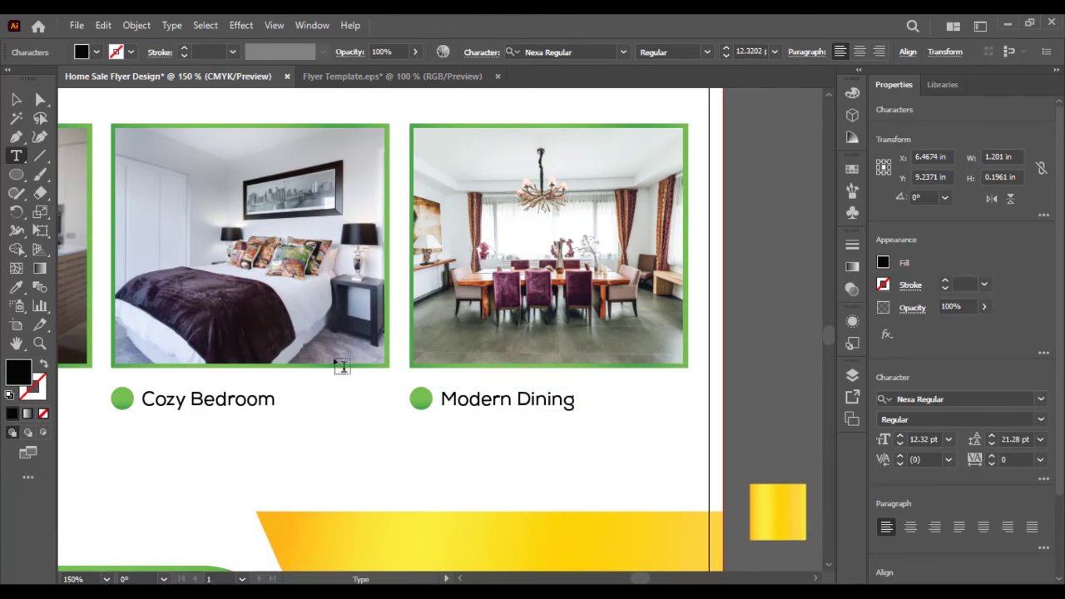
click(15, 99)
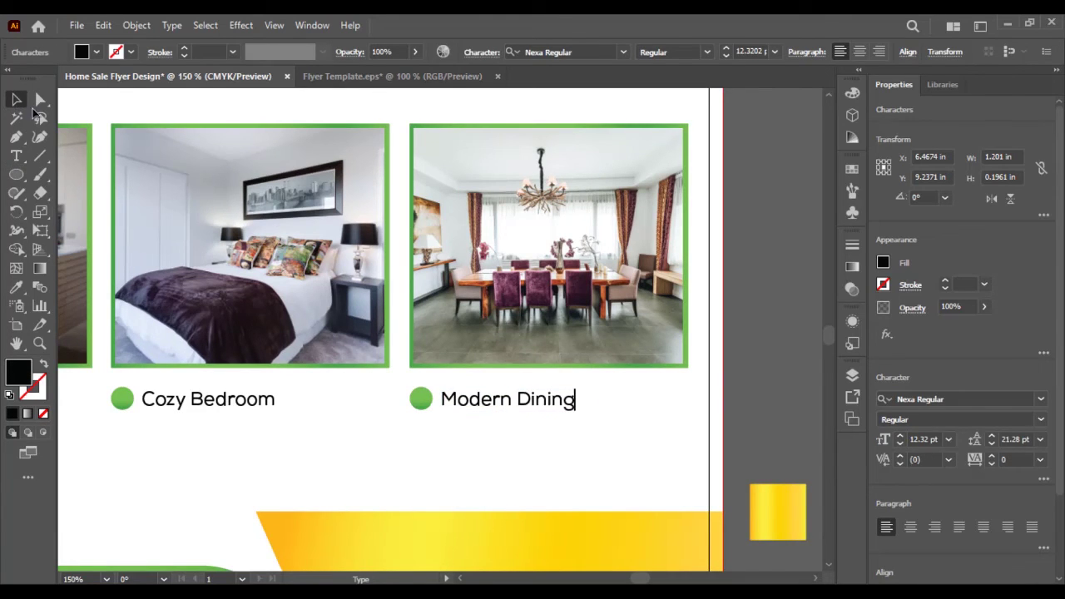
Add the two-line heading "GORGEOUS HOME FOR SALE / IN JERSEY" below the kitchen caption, second line in Nexa Bold 28.79 pt, aligned with the kitchen photo
click(743, 388)
key(ctrl+minus)
key(ctrl+minus)
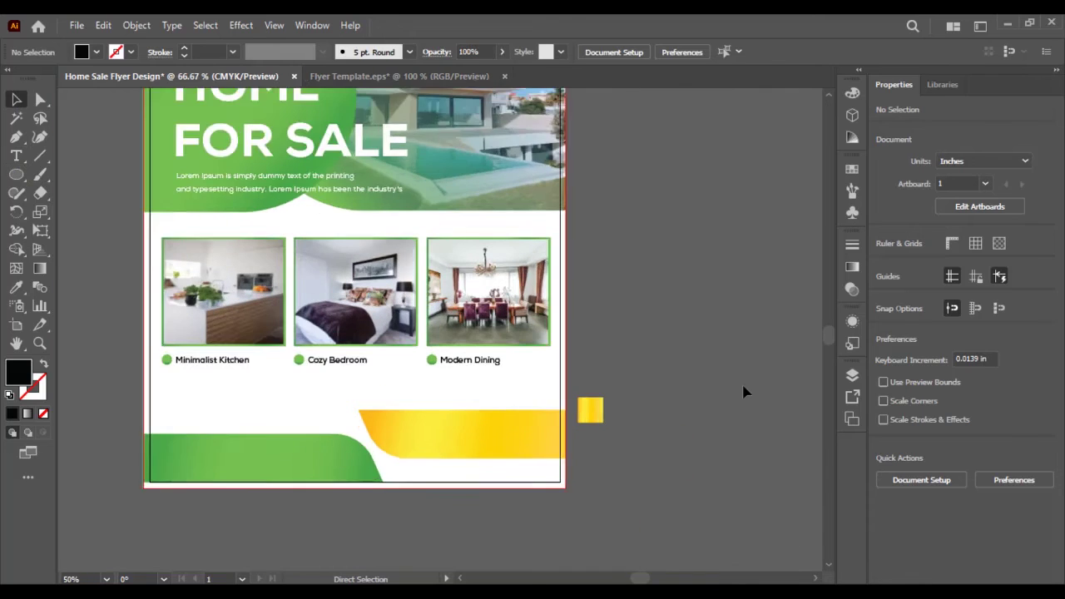
key(ctrl+equal)
drag(445, 411, 567, 359)
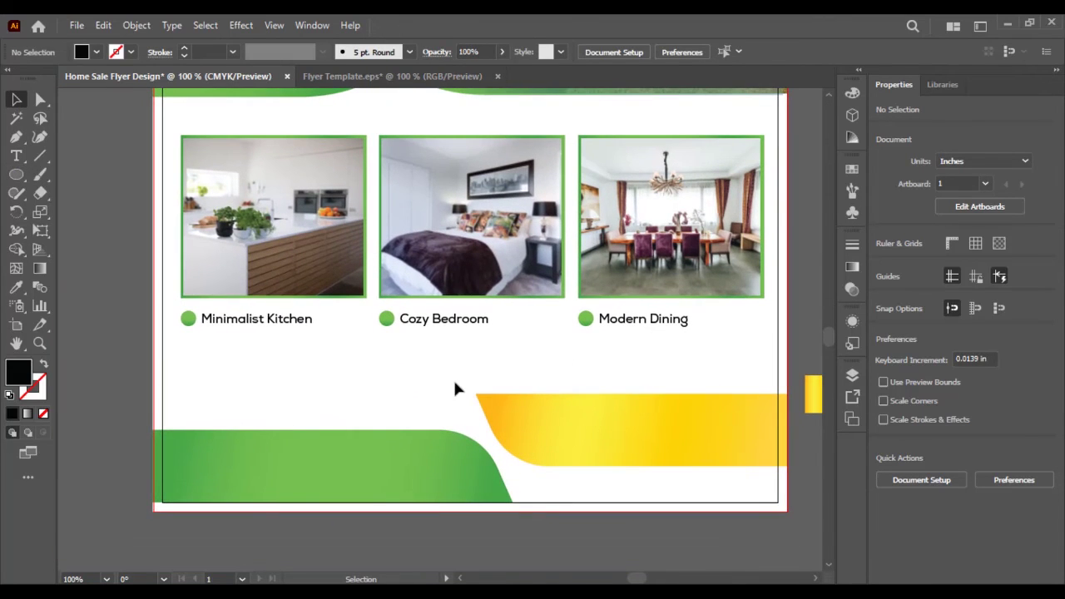
key(t)
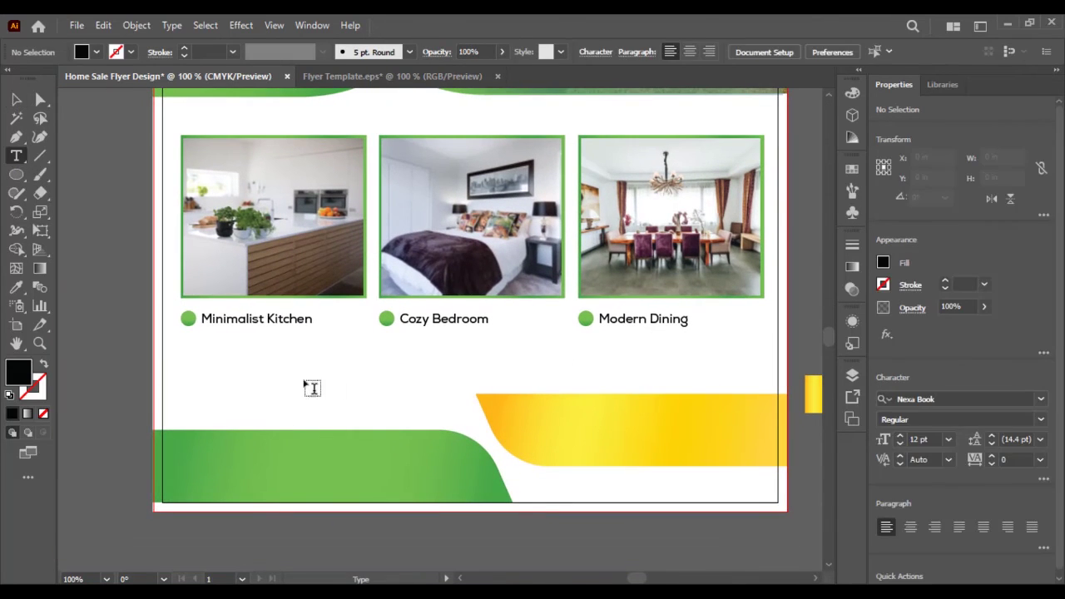
click(181, 358)
text(GORGEOUS HOME FOR SALE IN JERSEY)
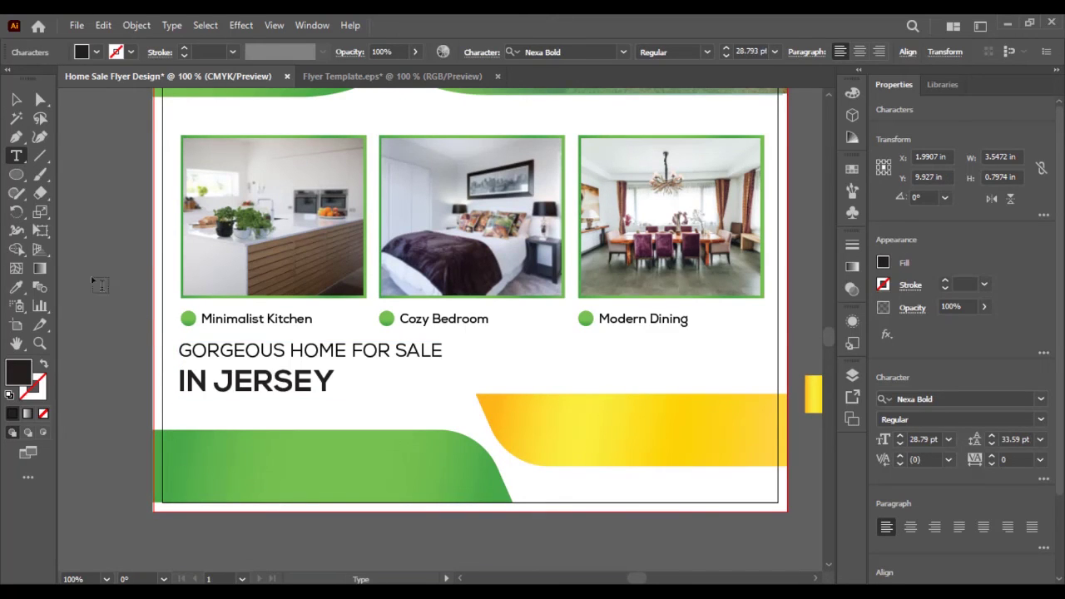
click(16, 99)
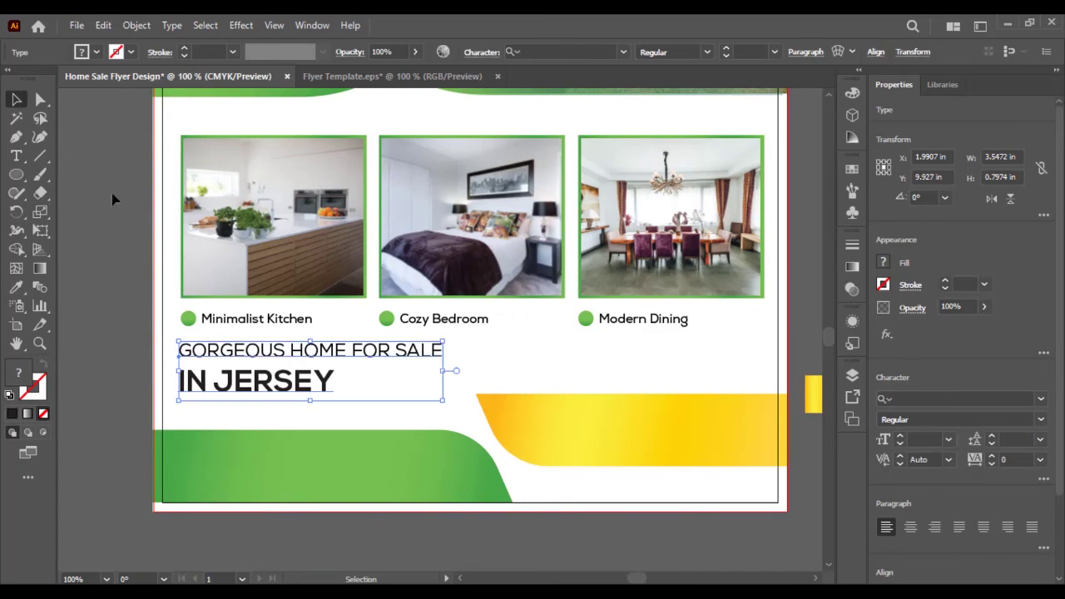
drag(230, 353, 232, 370)
click(103, 379)
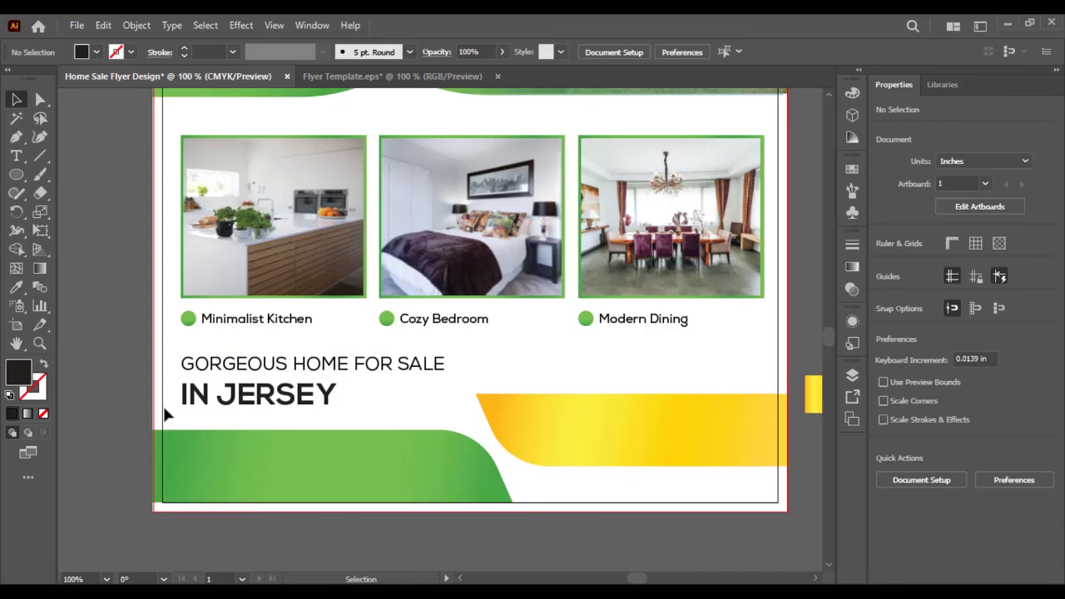
Add the line "BEST PRICE WITH QUALITY" in Nexa Heavy 15.9 pt and place it just above the yellow band
key(t)
click(581, 354)
text(BEST PRICE WITH QUALITY)
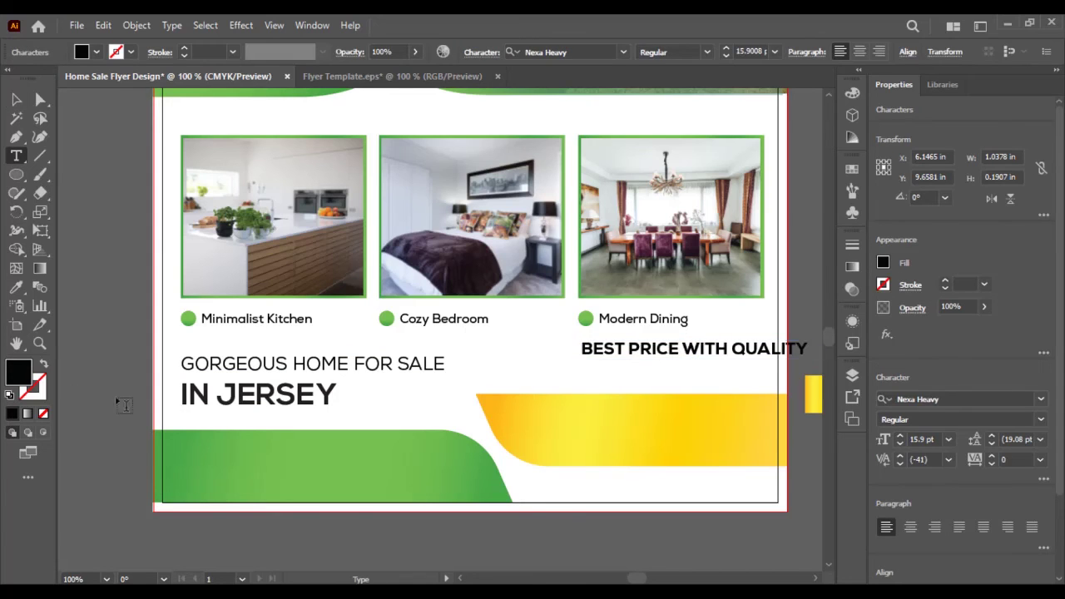
click(16, 99)
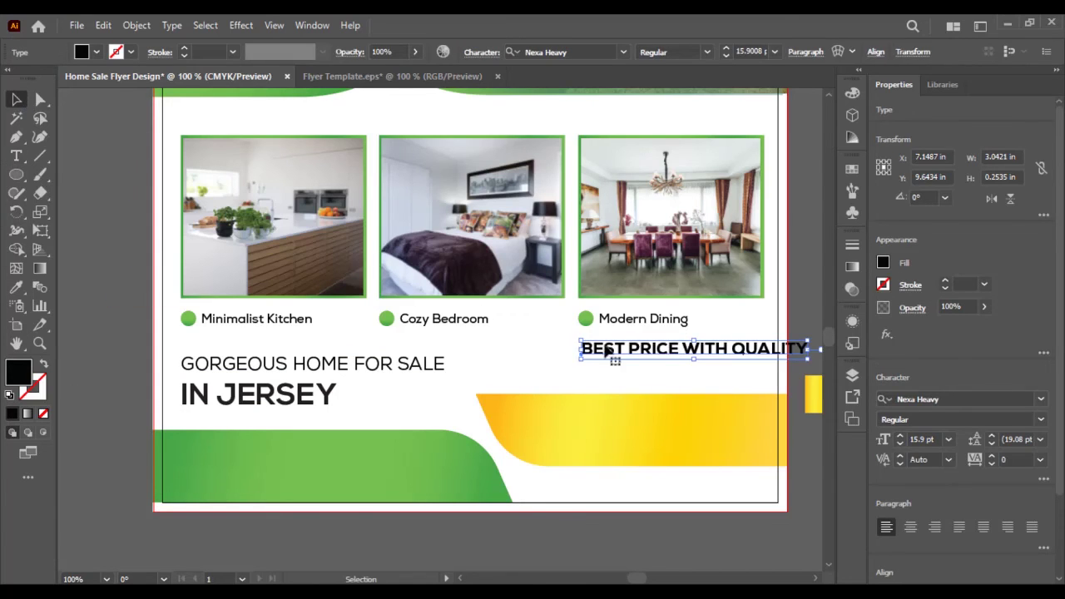
drag(649, 355, 597, 376)
click(799, 340)
Paste the white address, phone, e-mail and website details onto the green bottom band, aligned with the heading, and shrink them slightly to fit
scroll(704, 442, down, 2)
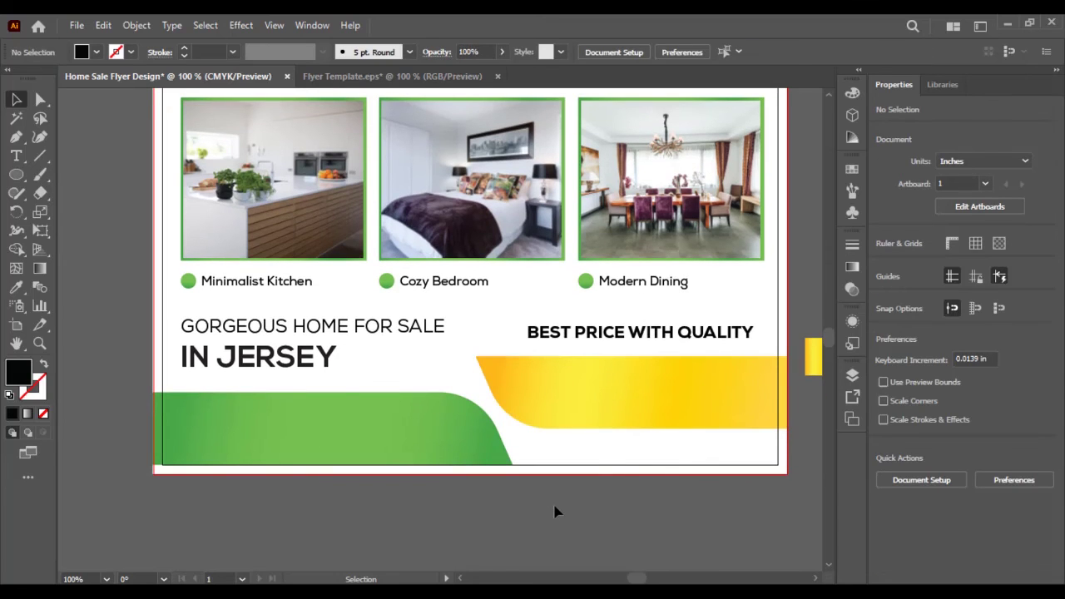
key(ctrl+f)
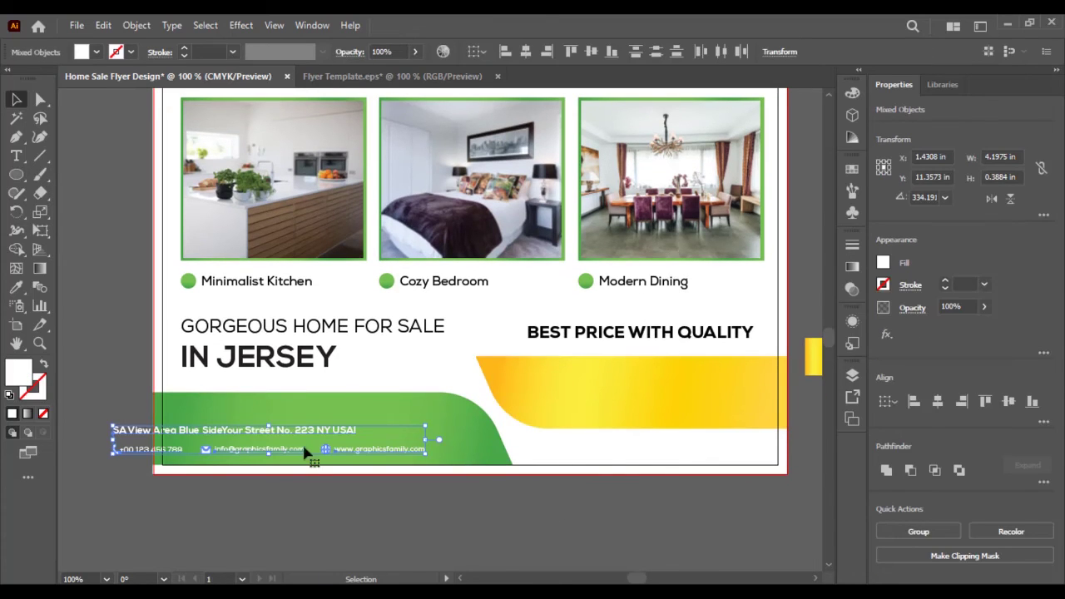
drag(283, 432, 352, 424)
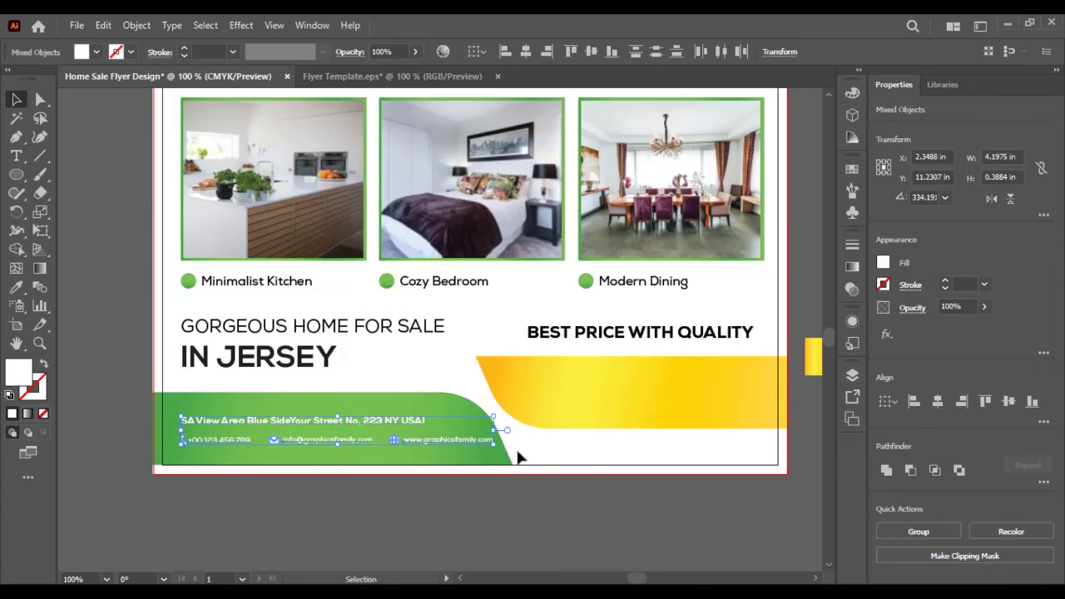
mouse_move(495, 429)
mouse_down()
mouse_move(518, 430)
mouse_move(489, 429)
mouse_up()
click(138, 396)
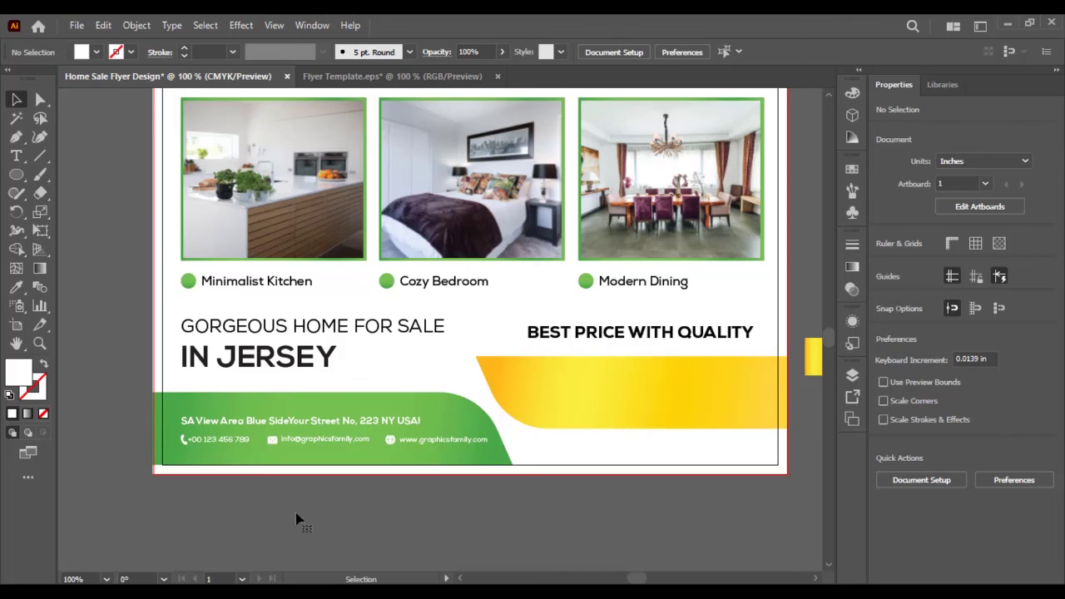
Switch to Flyer Template.eps and shift the "Call for Appointment" group farther right within its yellow band
key(ctrl+Tab)
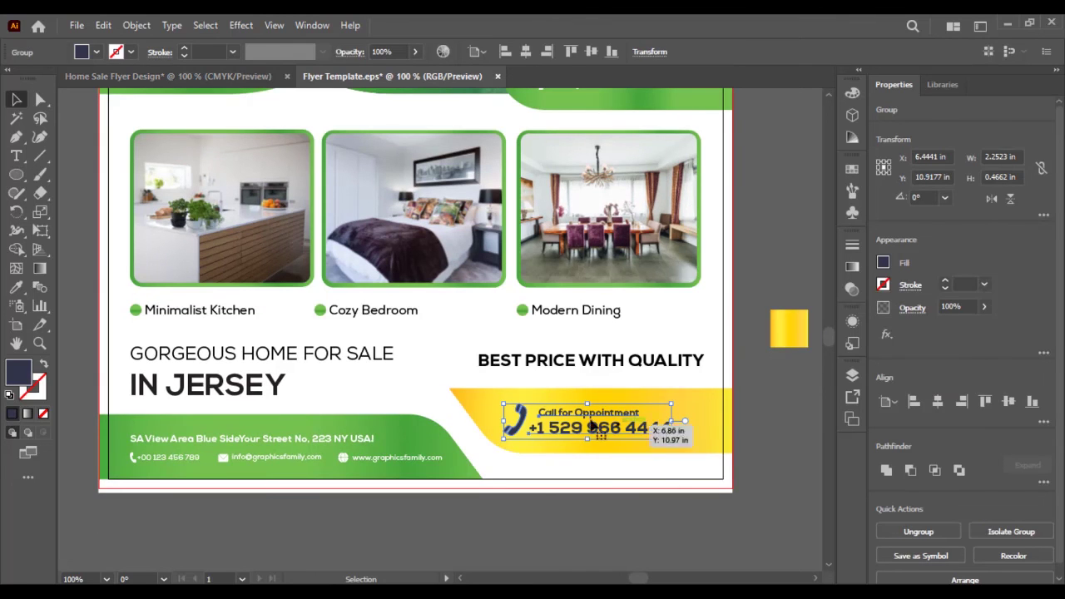
drag(603, 429, 630, 426)
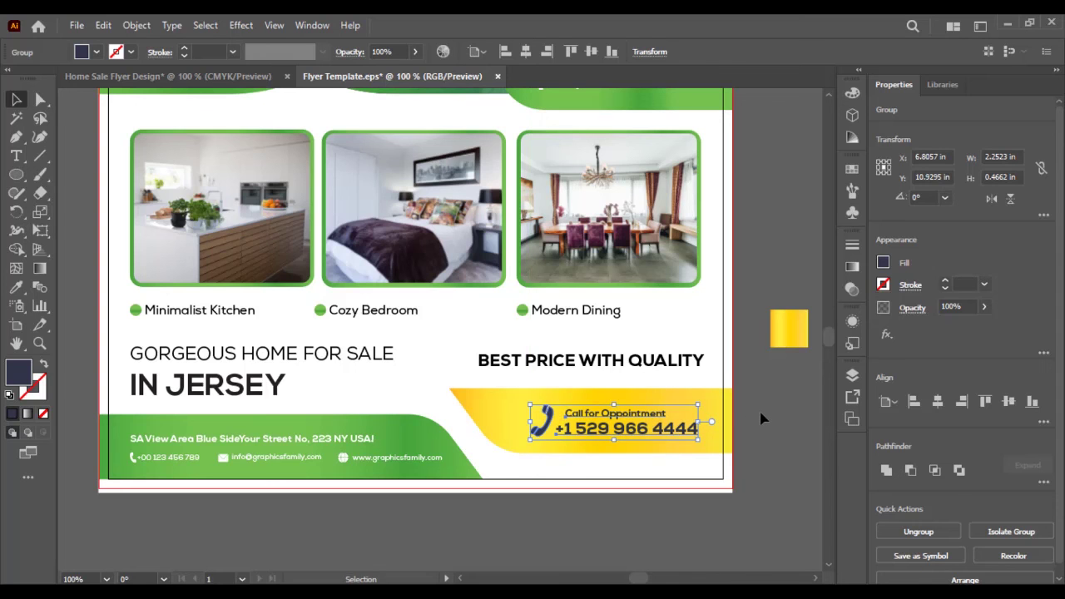
click(760, 421)
scroll(574, 379, up, 2)
scroll(574, 378, up, 9)
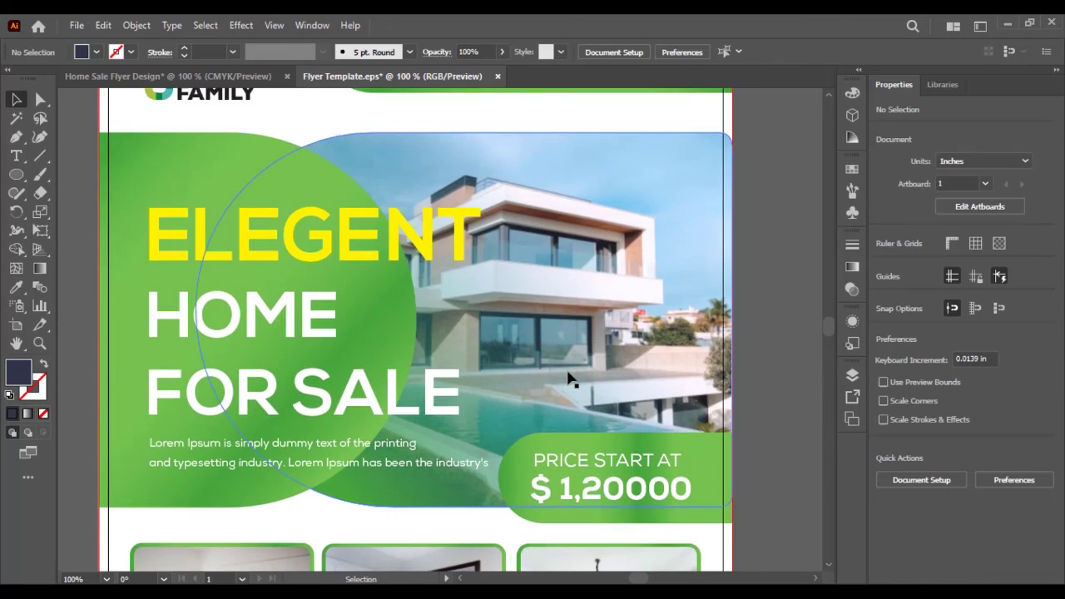
scroll(571, 380, down, 1)
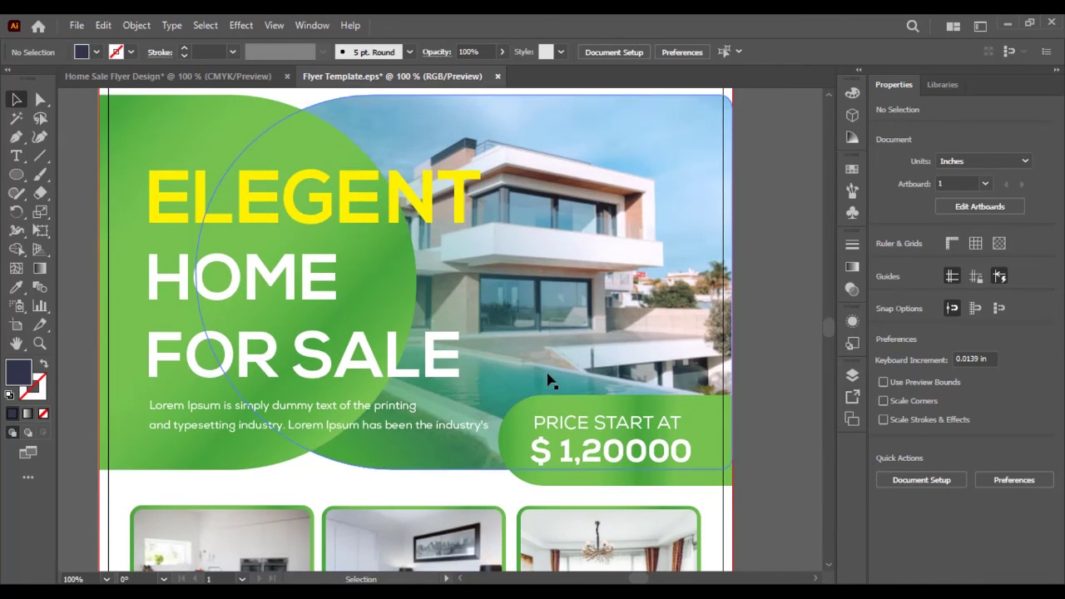
Return to the Home Sale Flyer Design document and position the "Call for Appointment" phone group in the middle of the yellow band
key(ctrl+Tab)
drag(511, 381, 652, 391)
drag(652, 393, 652, 394)
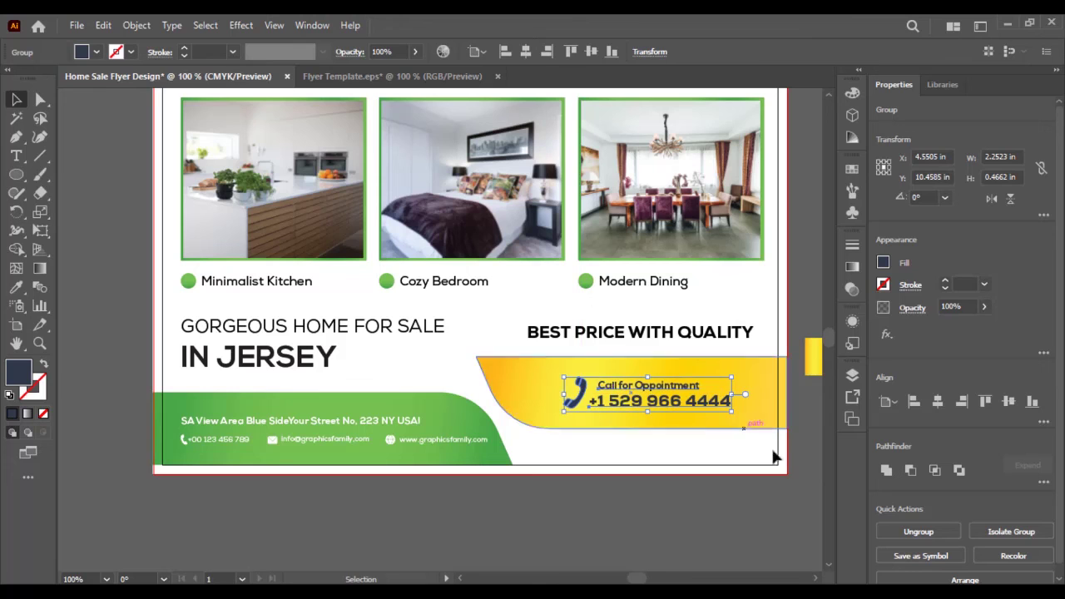
click(751, 518)
click(642, 406)
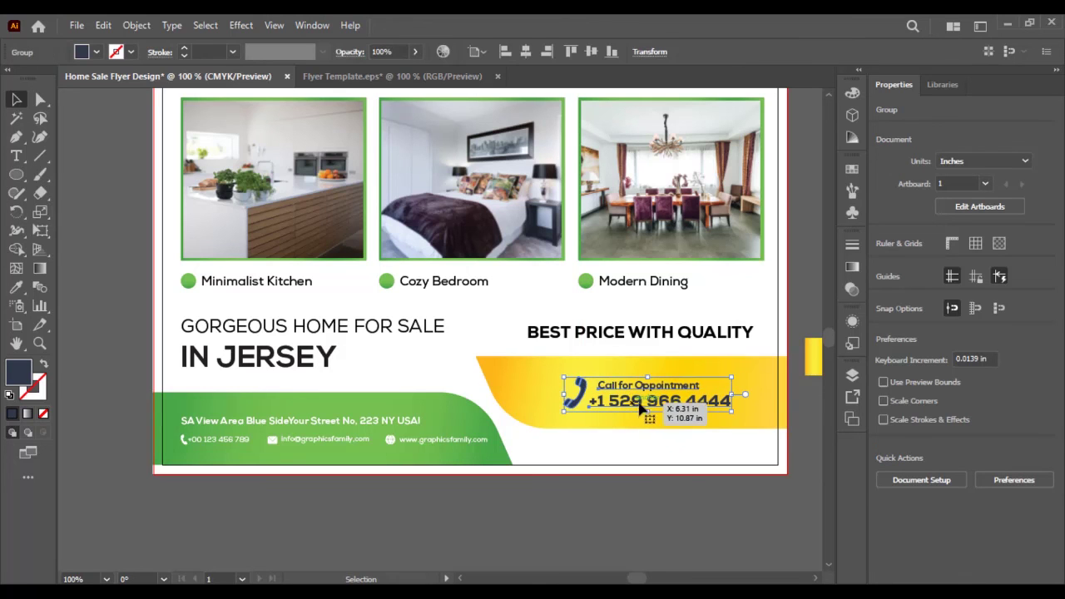
click(632, 516)
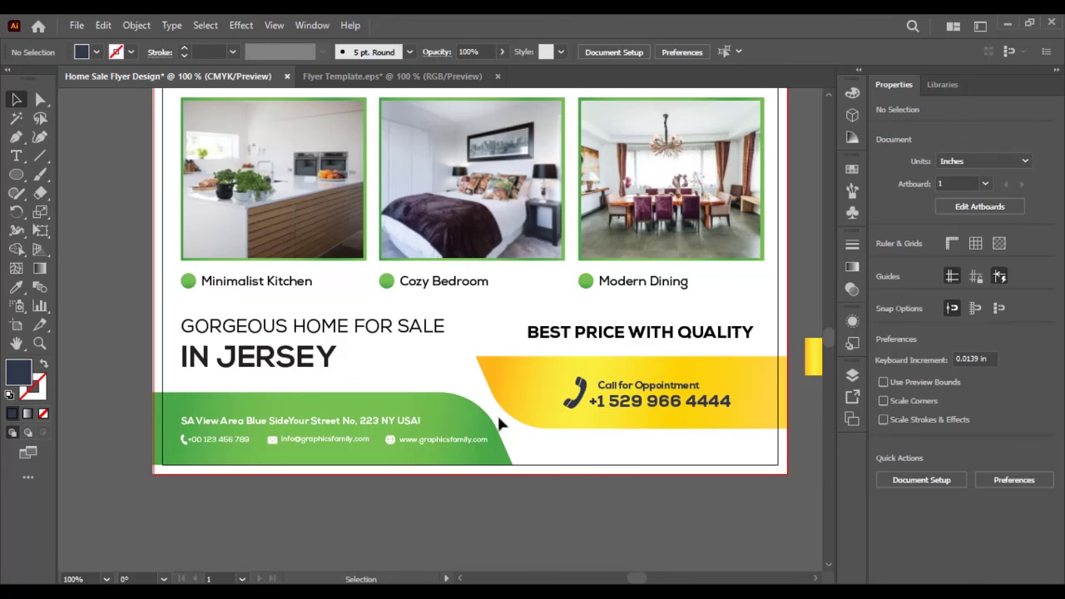
Paste the Graphics Family logo into the white header area and align it with the left edge of the headline
scroll(491, 420, up, 10)
scroll(491, 420, up, 4)
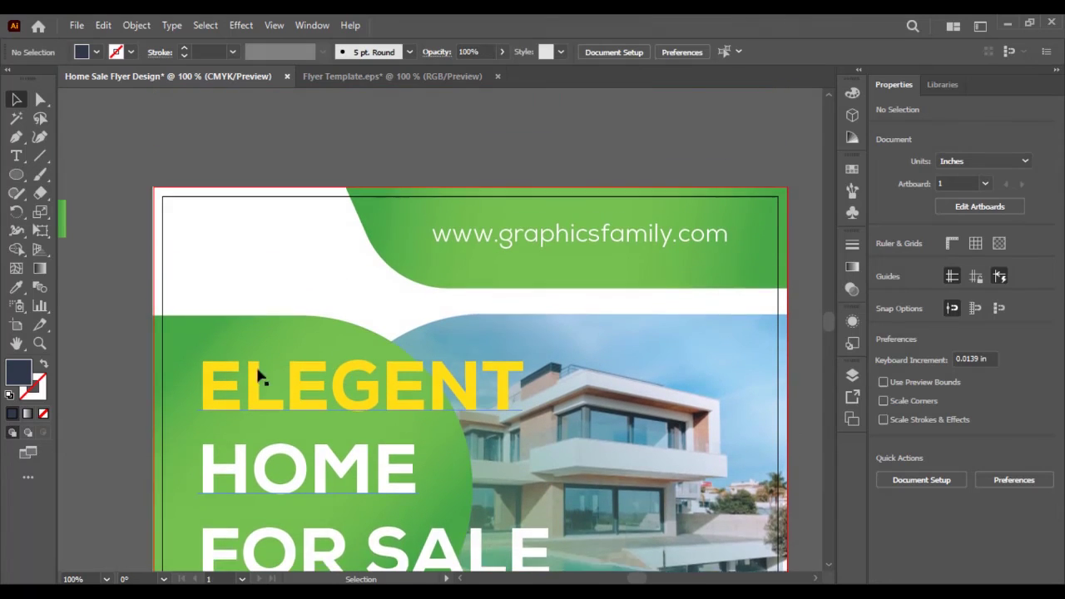
key(ctrl+v)
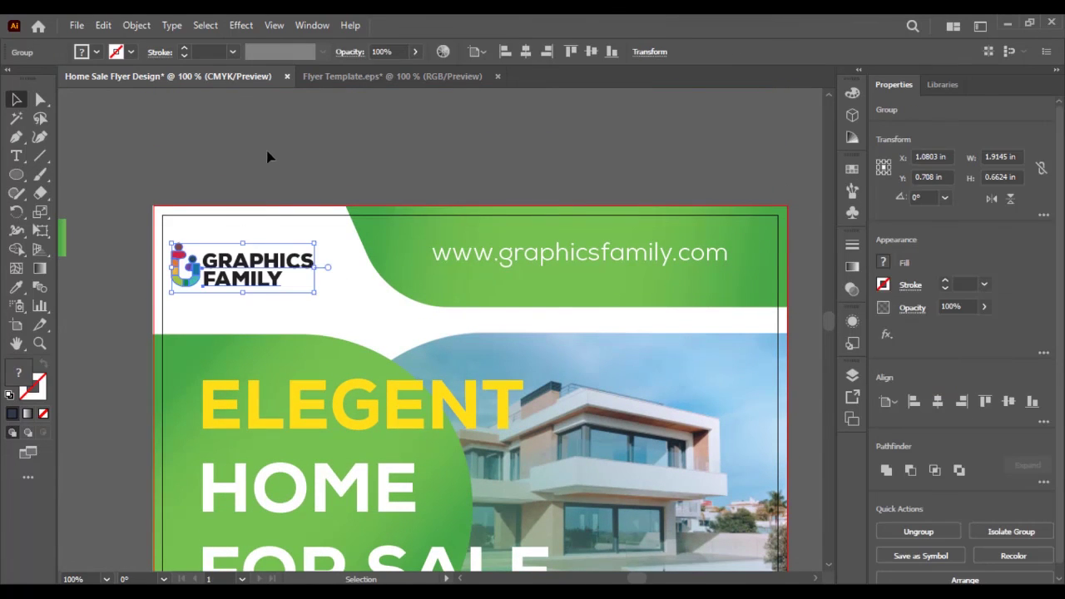
mouse_move(263, 273)
mouse_down()
mouse_move(289, 285)
mouse_move(284, 276)
mouse_up()
click(324, 158)
Paste the "PRICE START AT $ 1,20000" tag, scale it to about 2.49 by 0.96 in, and fit it to the artboard's right edge below the house photo
scroll(416, 364, down, 5)
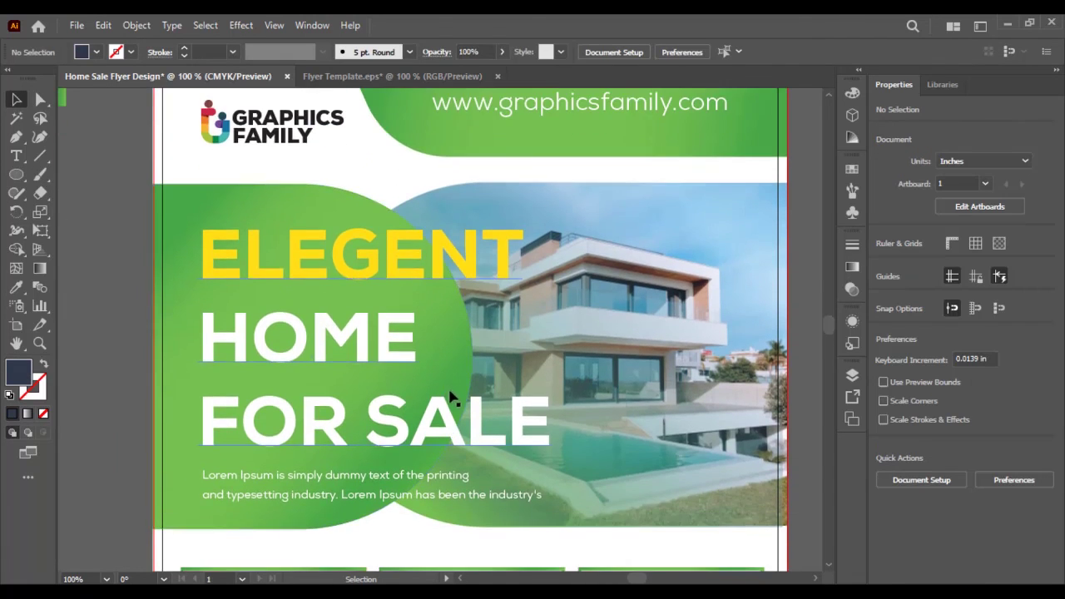
scroll(465, 408, down, 7)
scroll(508, 426, up, 2)
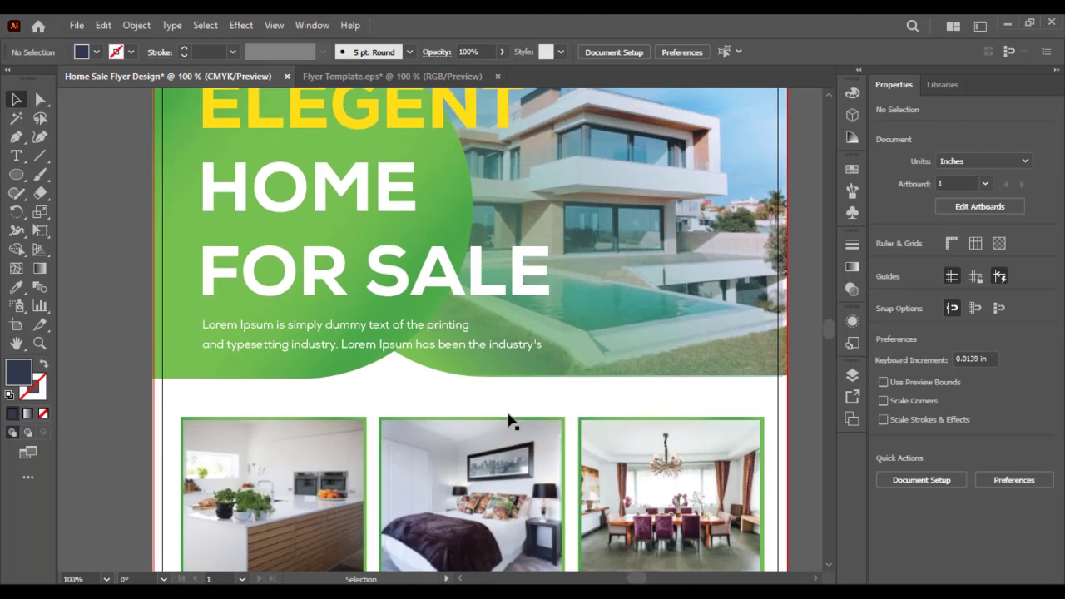
key(ctrl+v)
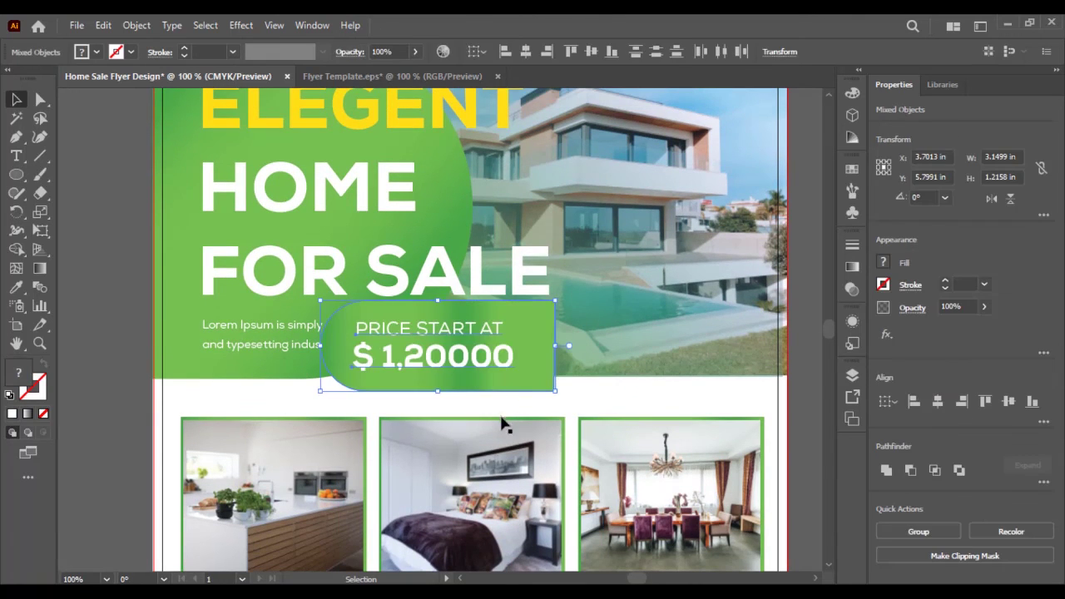
drag(565, 381, 755, 397)
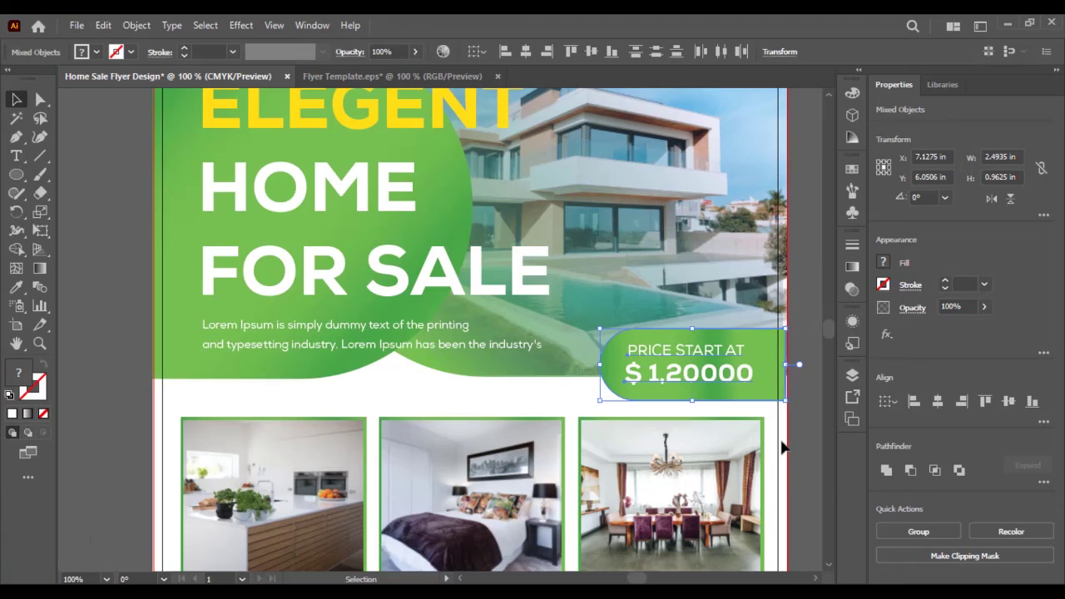
key(Right)
key(Right)
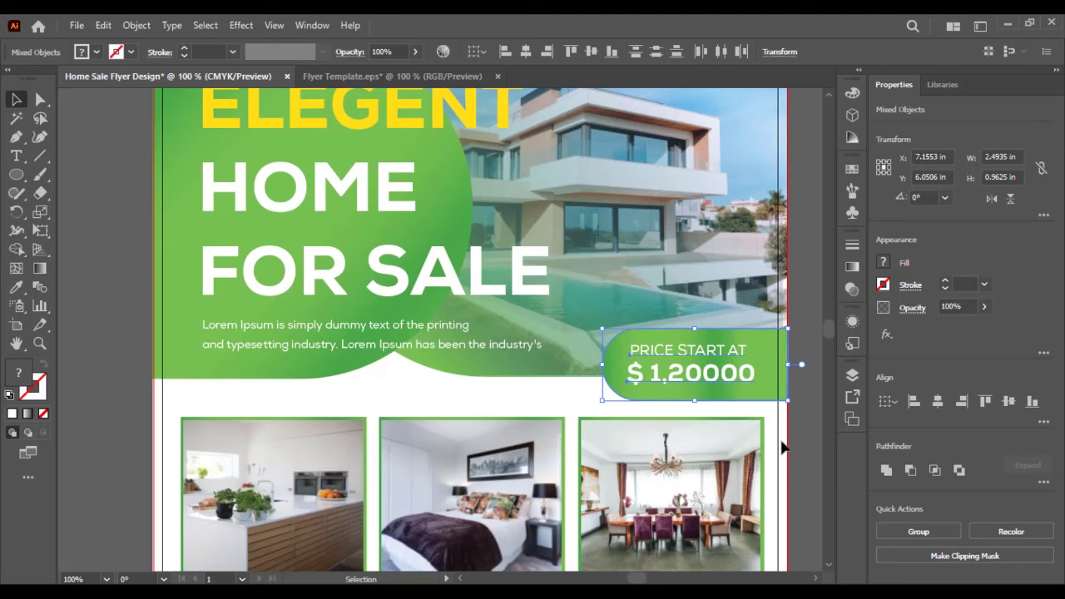
key(Up)
click(805, 424)
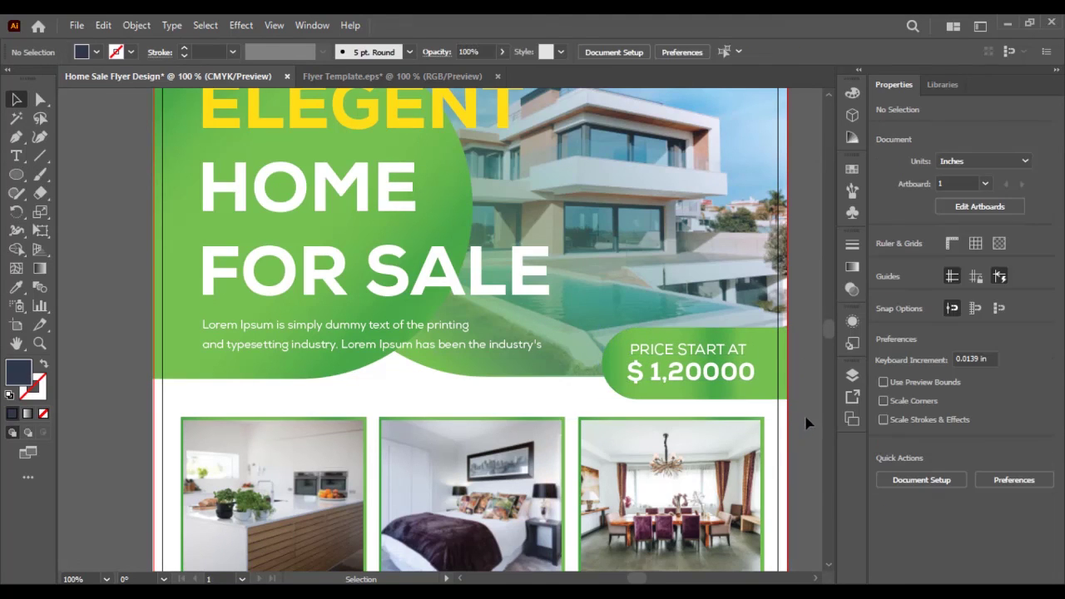
Delete the yellow and green gradient sample squares outside the artboard
key(ctrl+minus)
key(ctrl+minus)
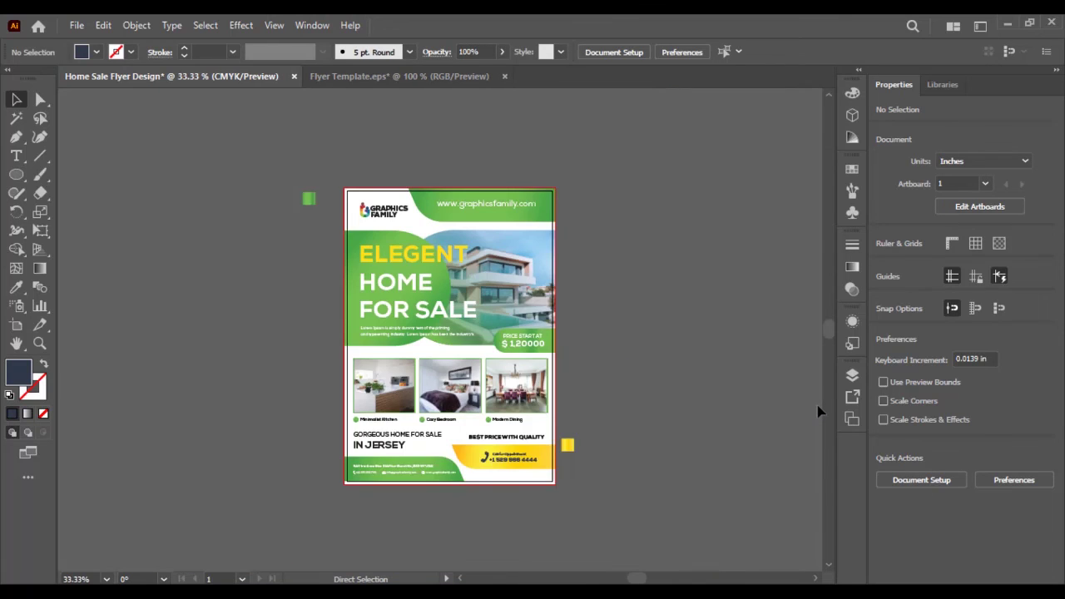
key(ctrl+plus)
drag(704, 381, 741, 378)
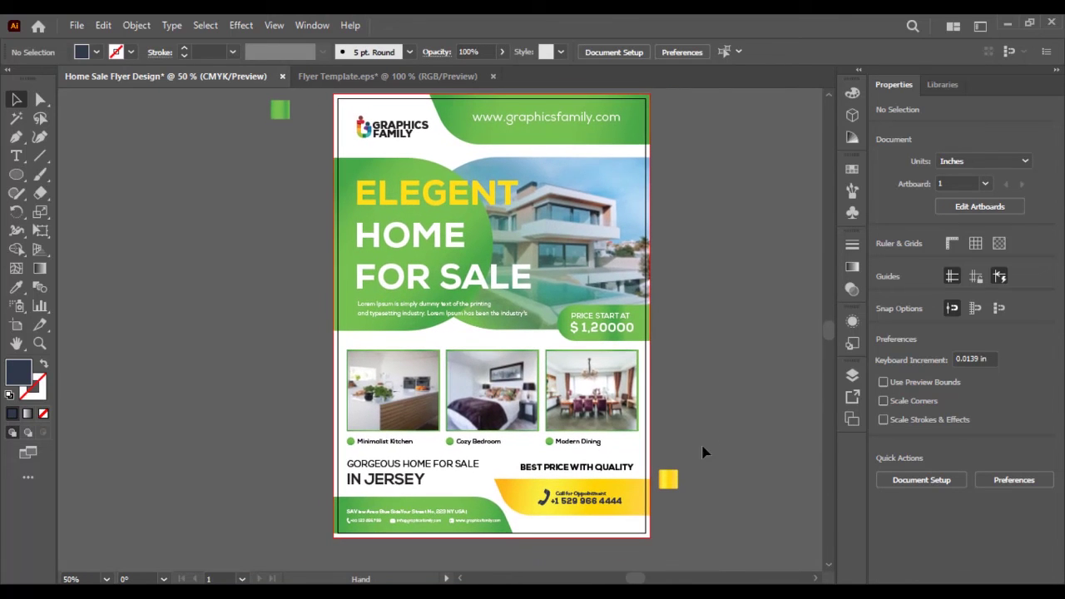
click(668, 498)
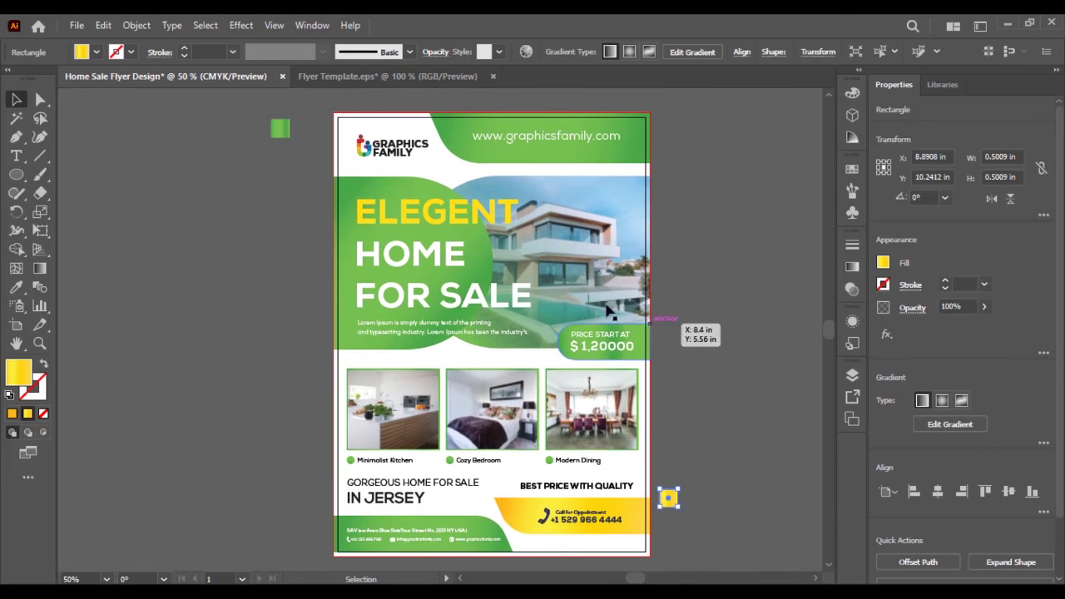
click(239, 171)
click(280, 130)
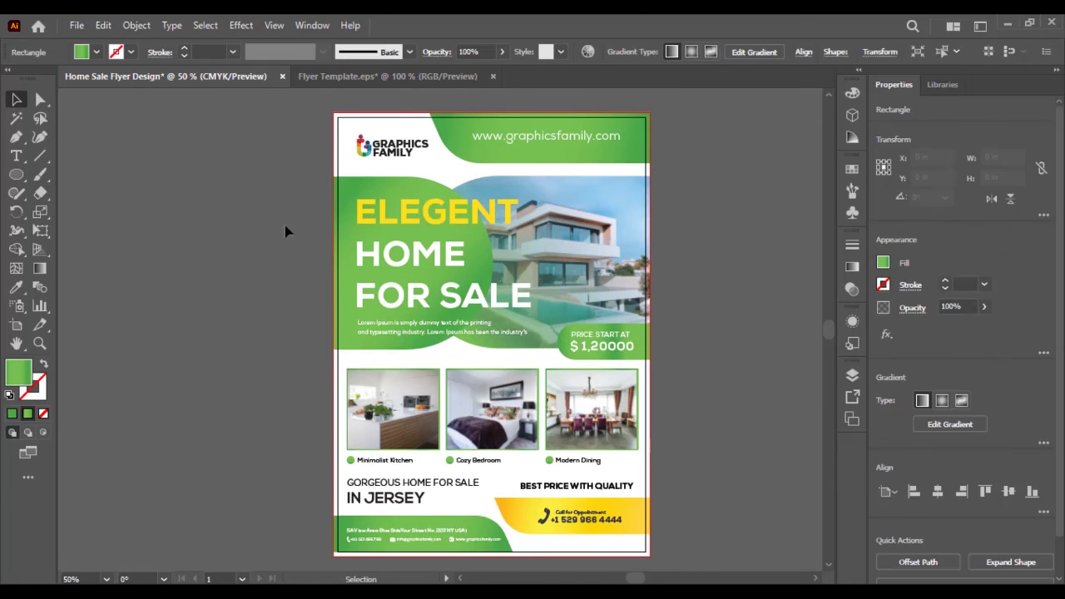
key(Delete)
scroll(289, 263, down, 1)
scroll(289, 263, up, 1)
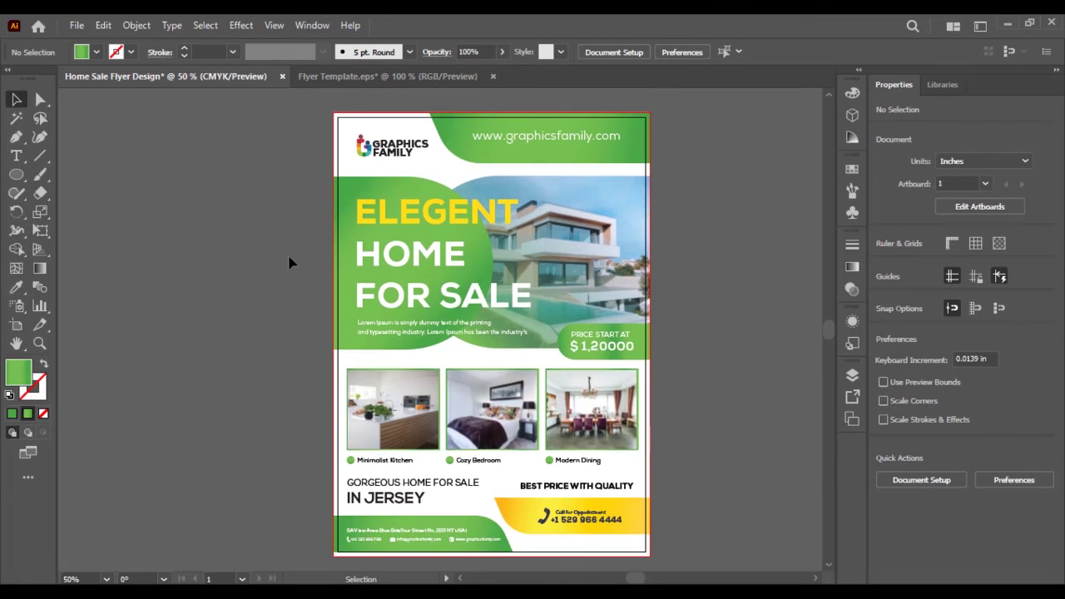